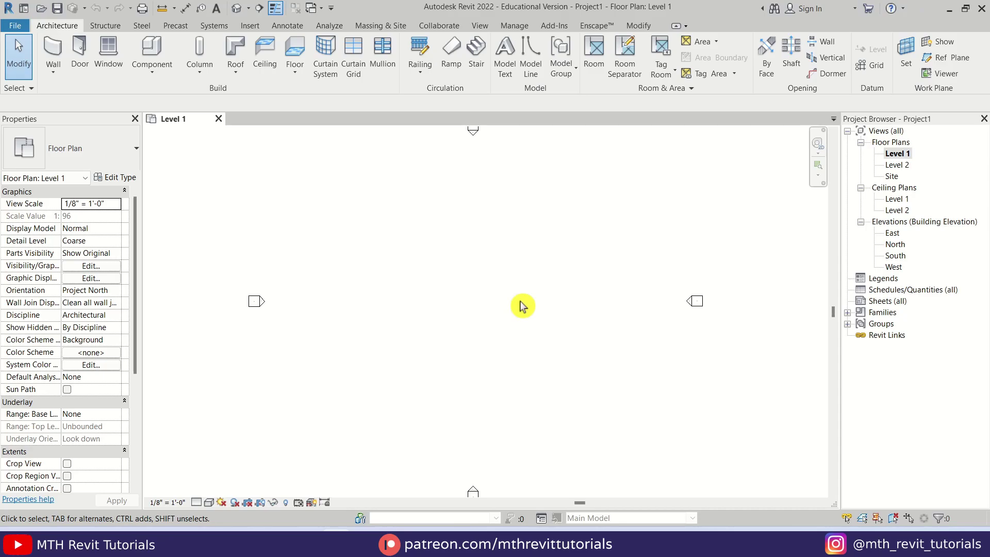
In the South elevation, set the height of Level 2 to 5' above Level 1.
double_click(889, 257)
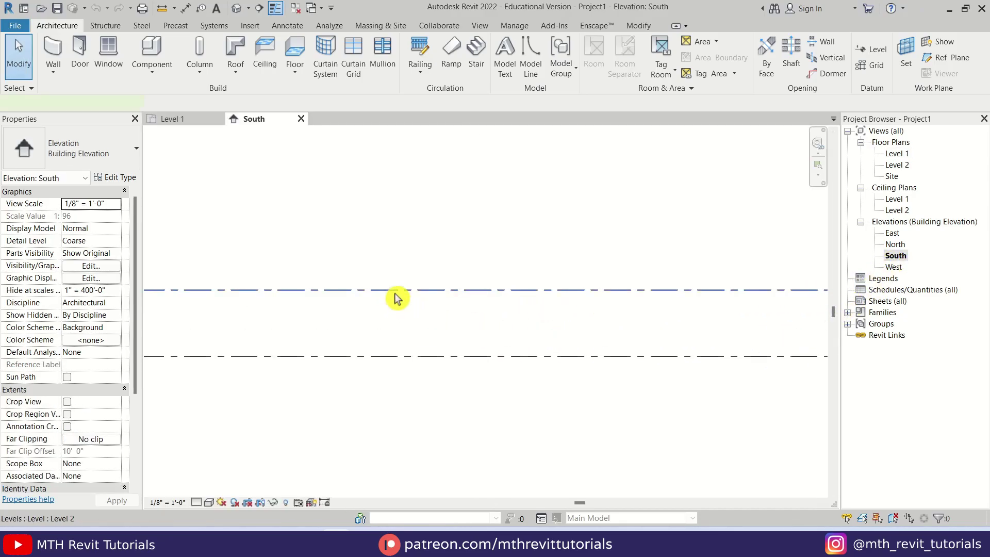
click(393, 291)
middle_drag(381, 323, 504, 363)
scroll(313, 352, up, 1)
scroll(314, 352, up, 1)
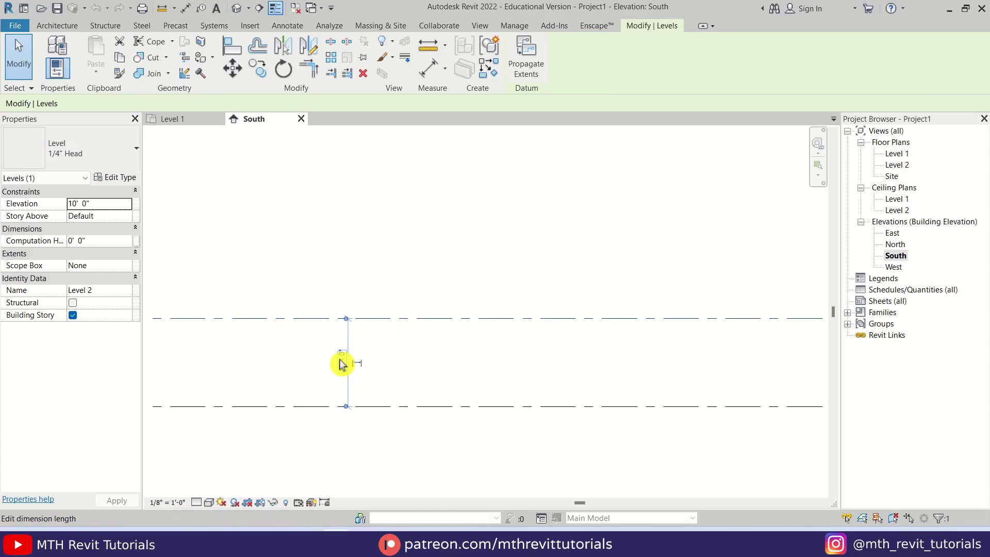
click(343, 360)
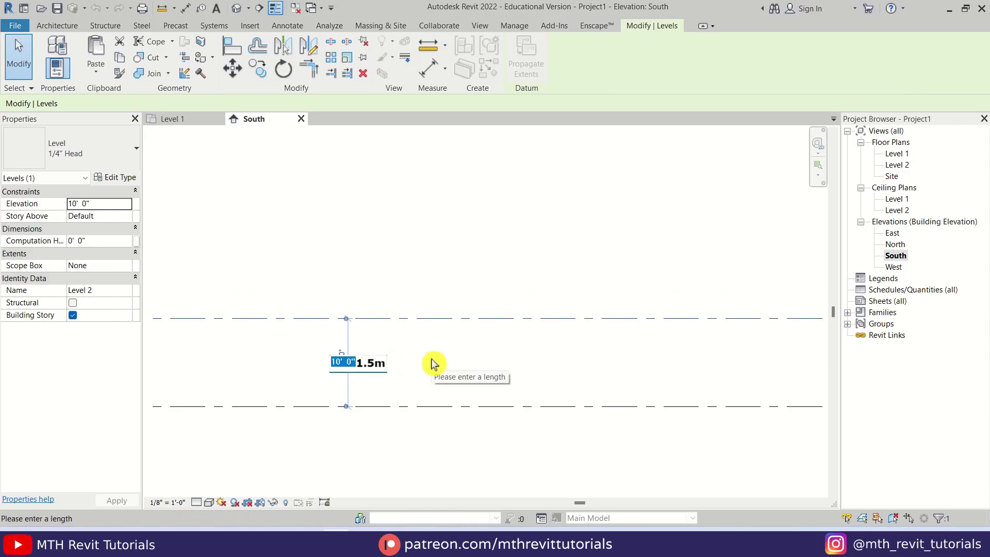
text(5')
key(Return)
scroll(358, 402, up, 1)
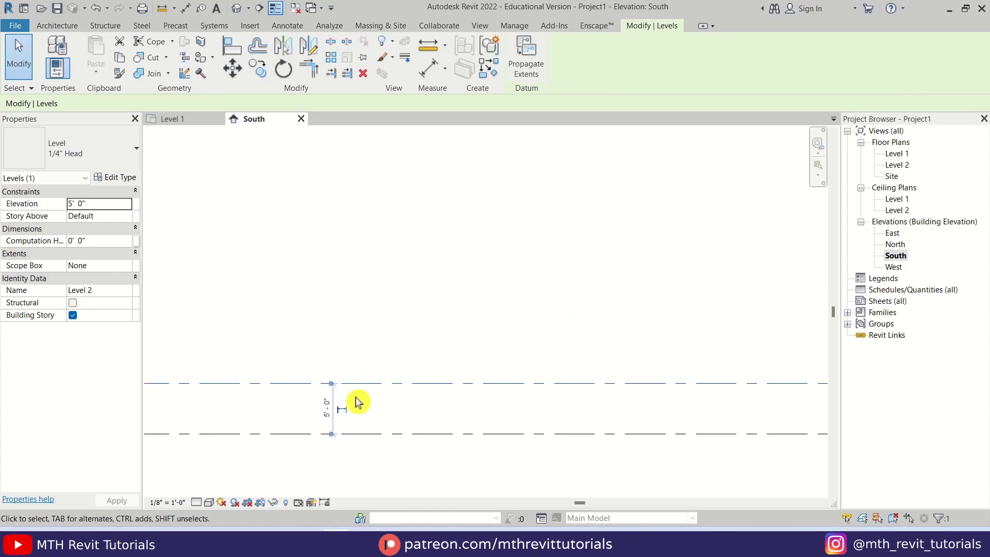
Add a level 15' above Level 2, aligned with both ends of the existing levels.
scroll(358, 402, down, 2)
key(c)
key(s)
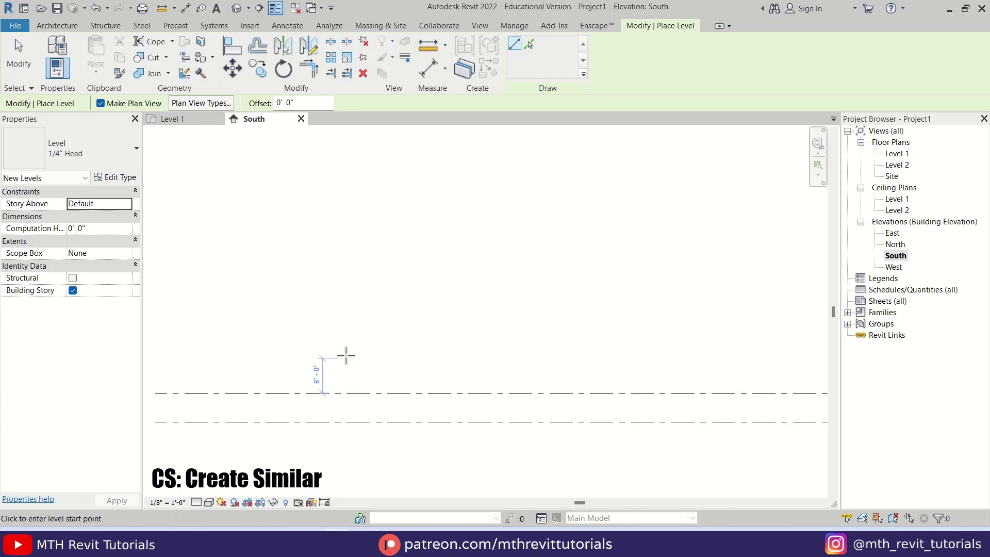
scroll(342, 365, down, 2)
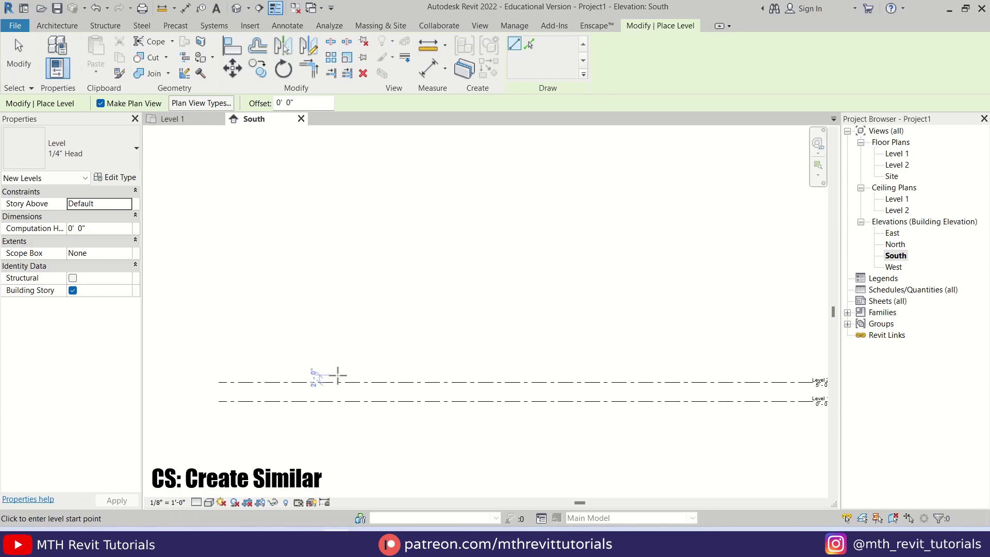
click(220, 326)
scroll(219, 325, down, 1)
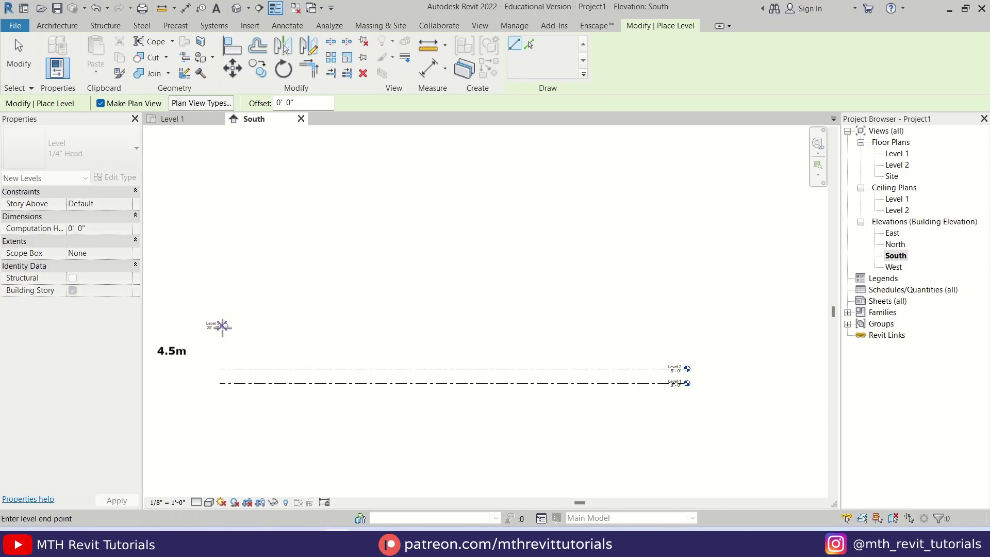
click(683, 321)
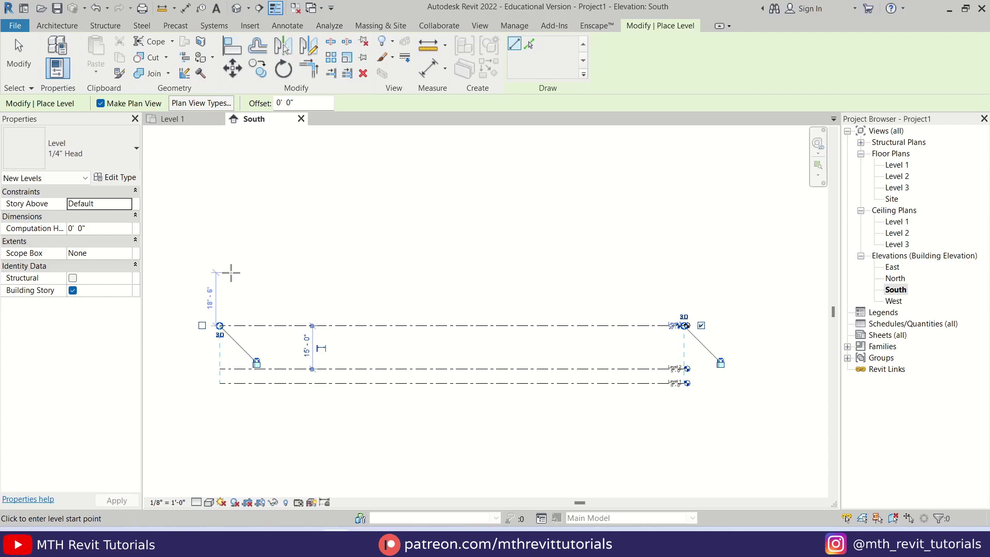
Add a level 10' above Level 3, aligned with the ends of the levels below.
middle_drag(221, 277, 268, 350)
scroll(268, 350, up, 1)
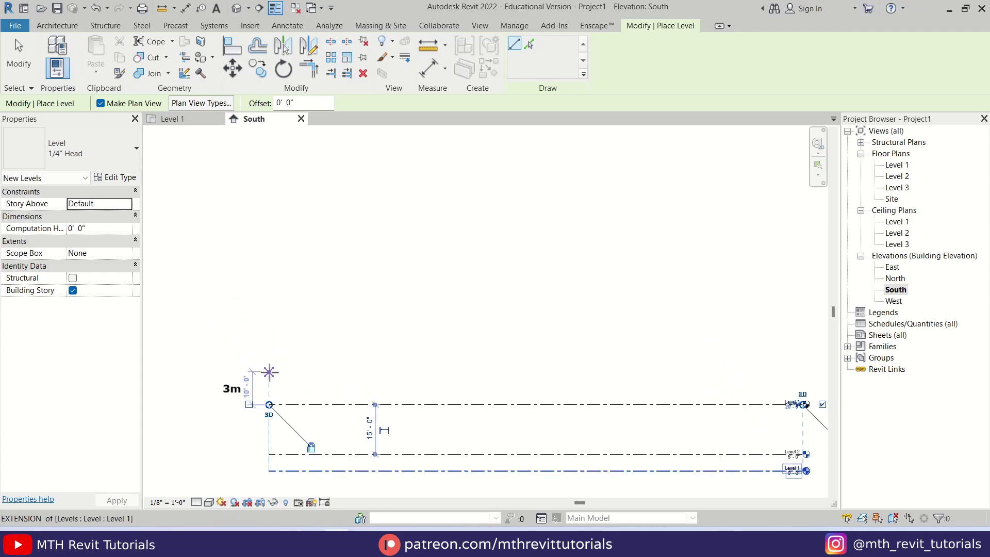
click(268, 371)
scroll(268, 371, down, 1)
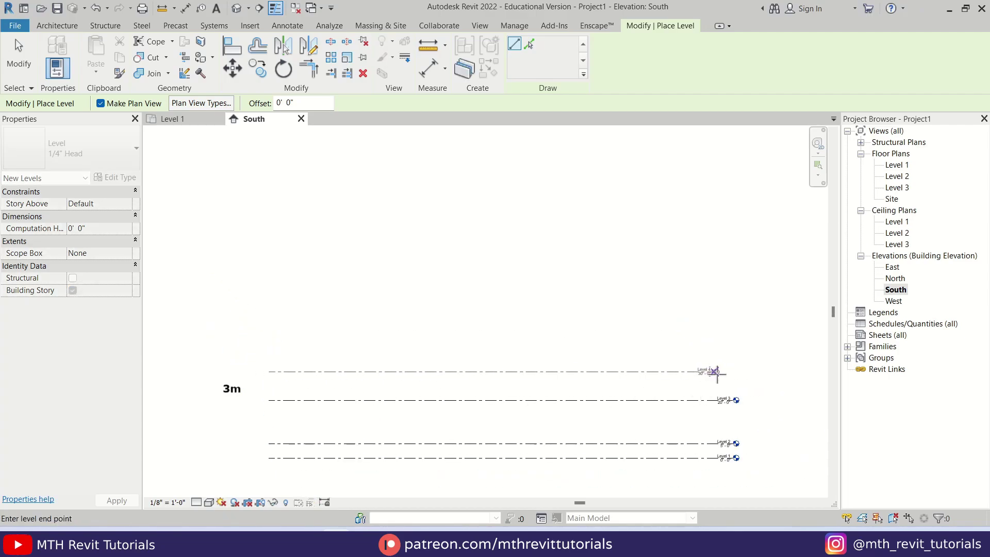
click(716, 371)
Add a level 10' above Level 4, aligned with the ends of the levels below.
scroll(274, 335, up, 1)
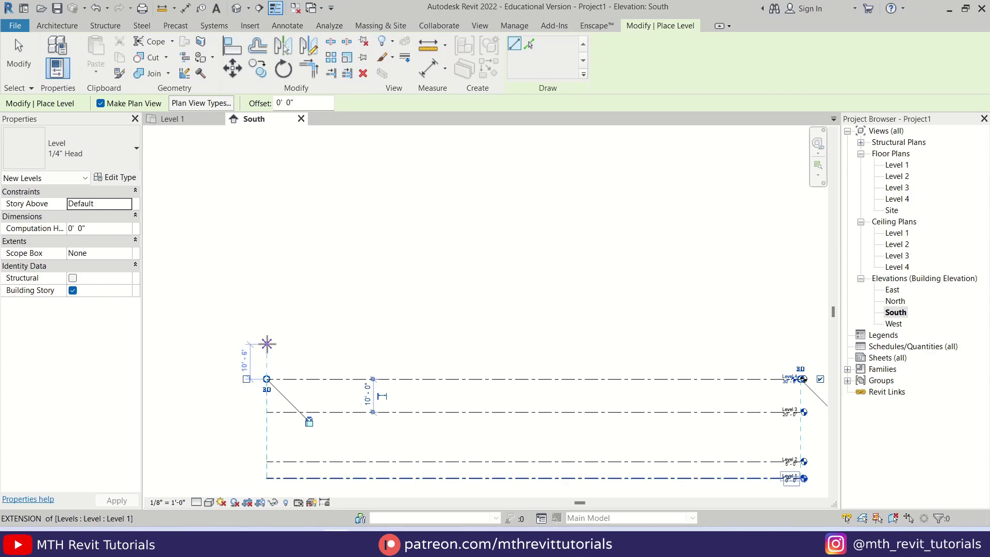
click(267, 346)
scroll(267, 346, down, 1)
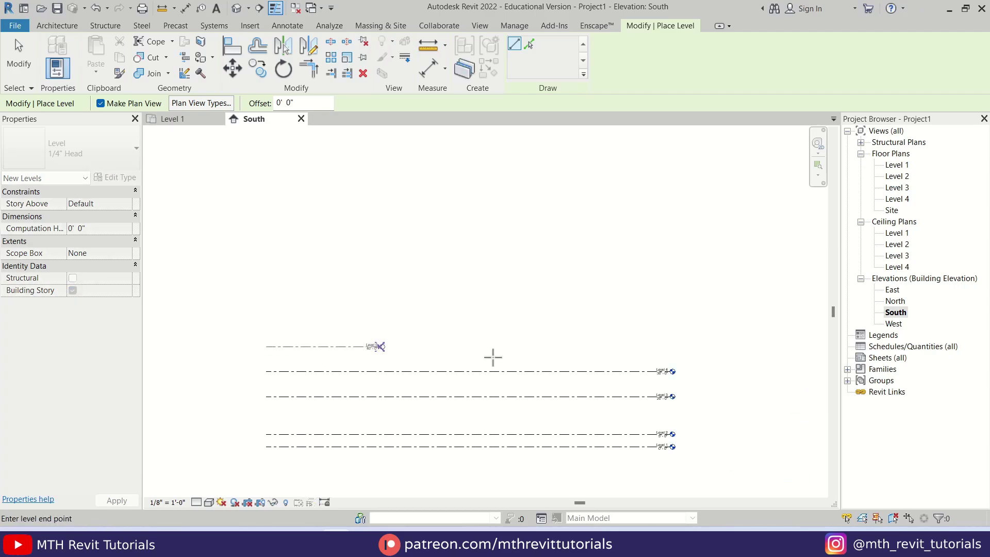
click(664, 347)
Add a level 10' above Level 5 with aligned ends, and finish placing levels.
scroll(266, 326, up, 1)
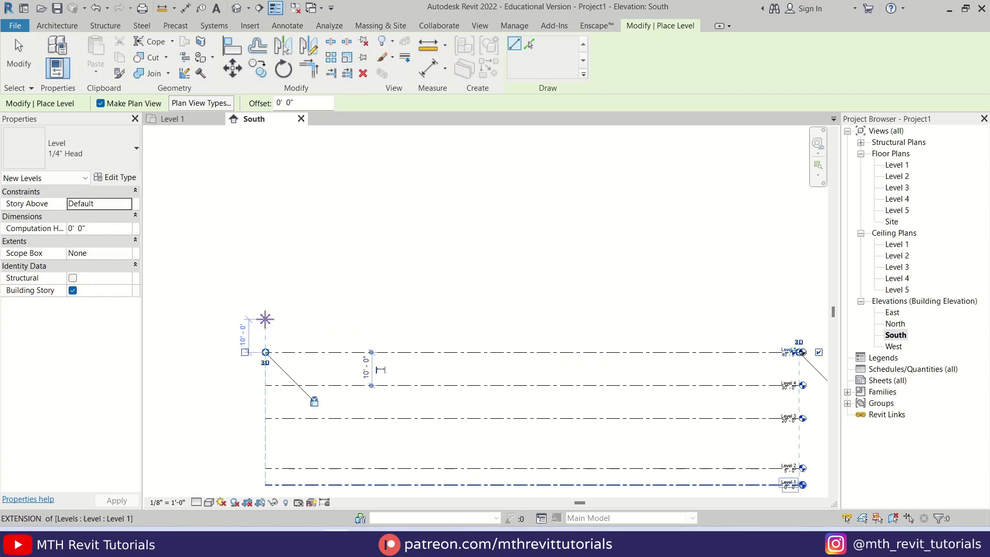
click(265, 320)
scroll(265, 319, down, 1)
click(676, 319)
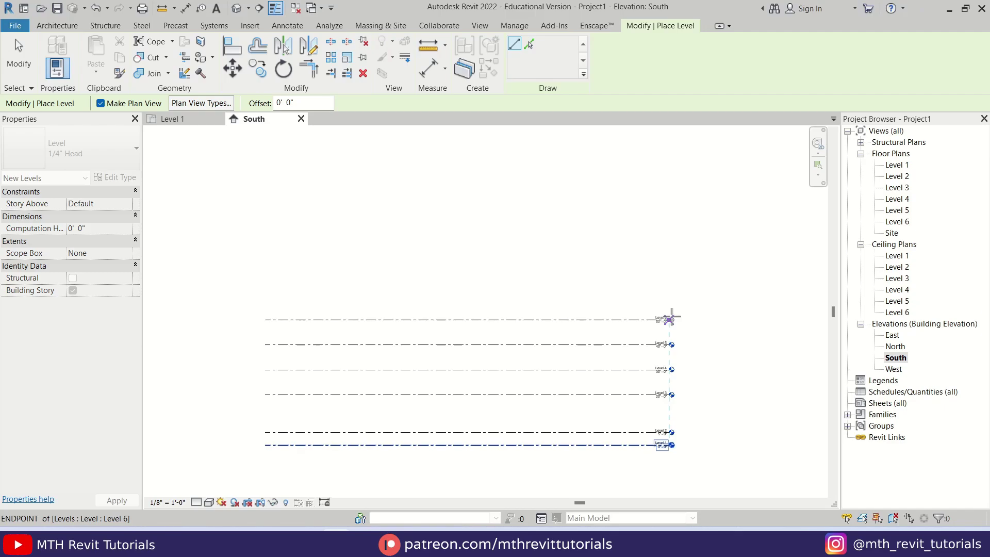
scroll(407, 408, up, 1)
key(Escape)
key(Escape)
middle_drag(431, 400, 473, 369)
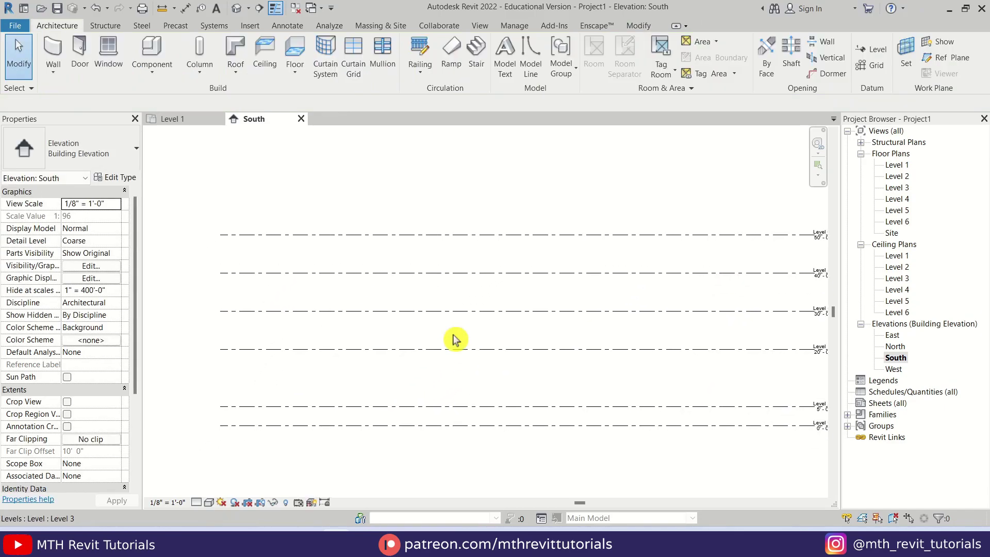
In the Level 1 floor plan, draw a horizontal reference plane between the west and east elevation markers and name it 1.
click(173, 119)
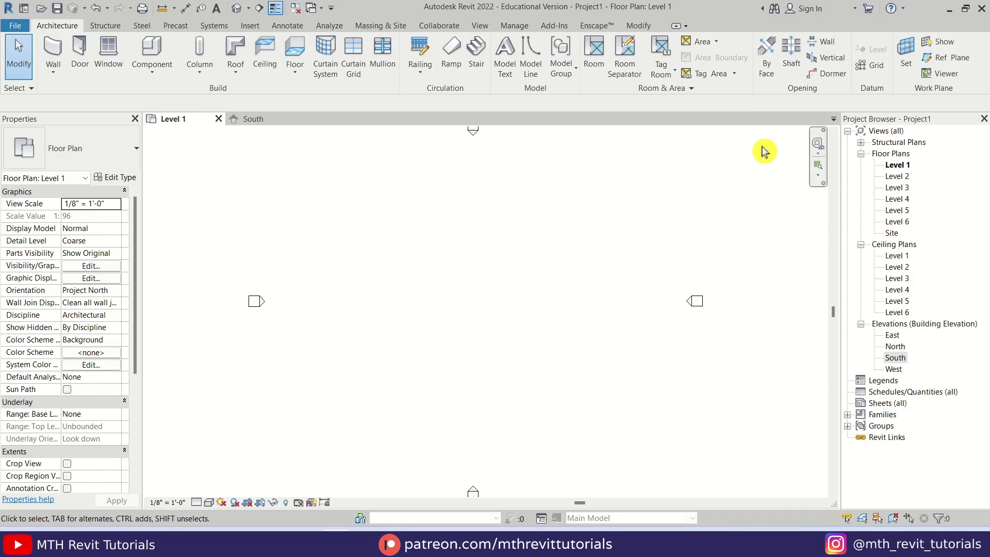
click(941, 59)
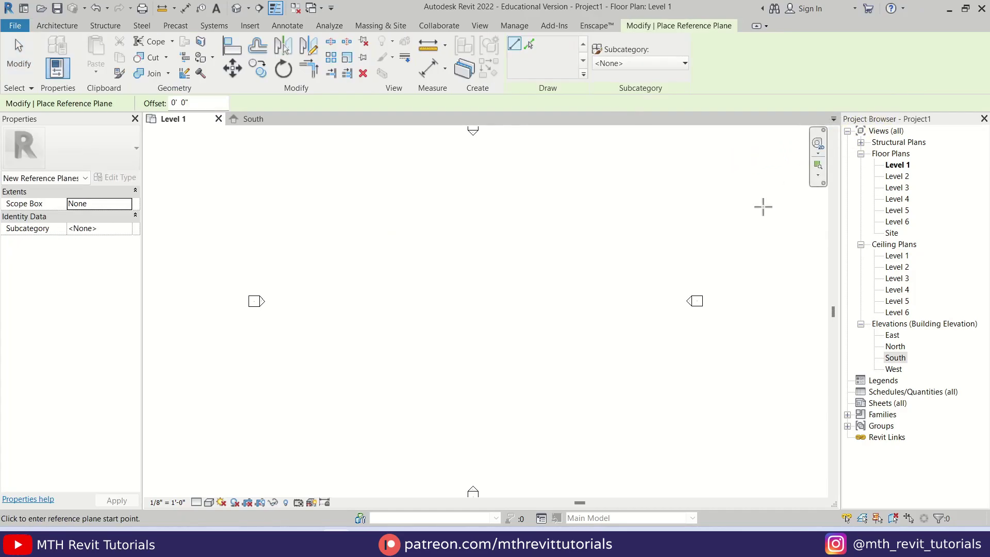
click(371, 301)
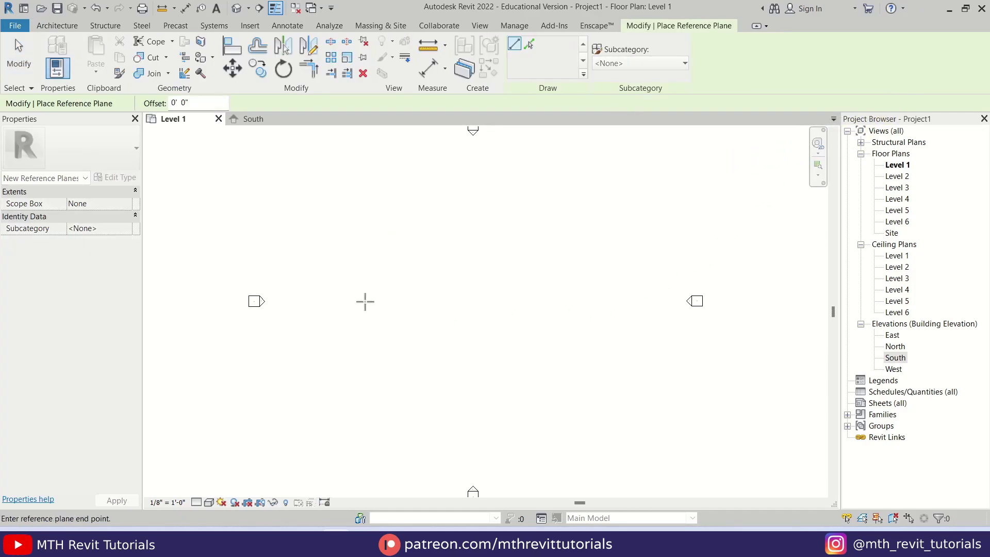
click(539, 301)
scroll(493, 320, up, 3)
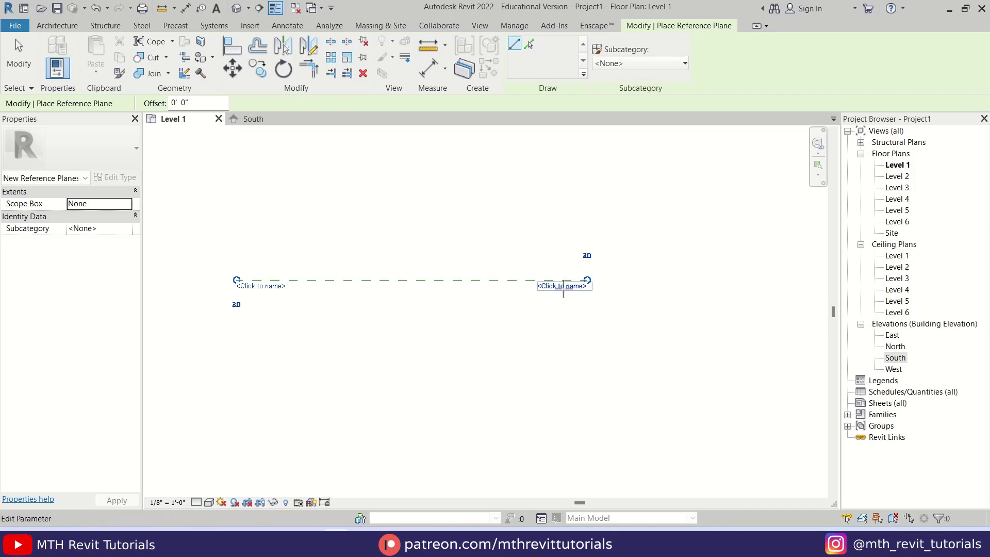
click(568, 286)
middle_drag(601, 256, 610, 296)
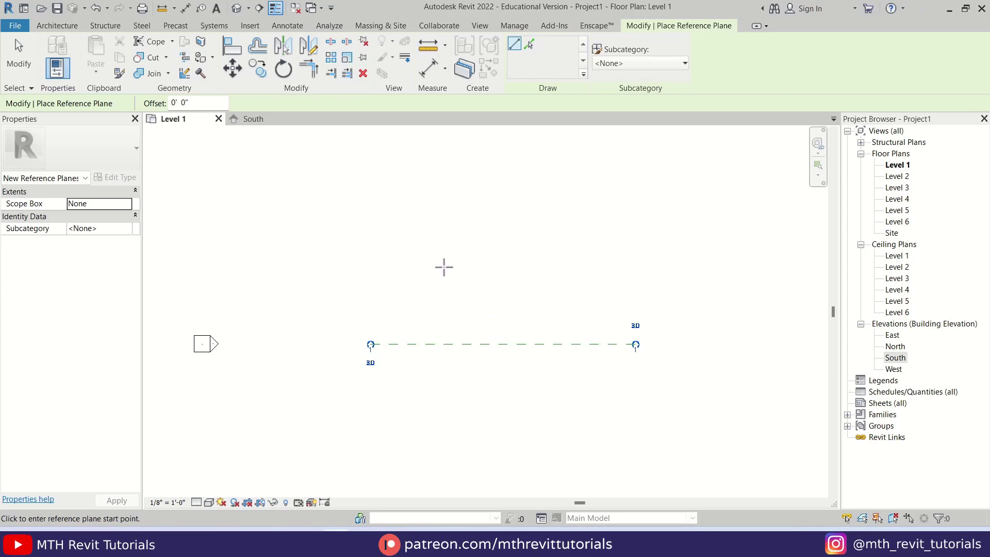
Create a Model In-Place component in the Generic Models category with the name Generic Models 1.
click(68, 29)
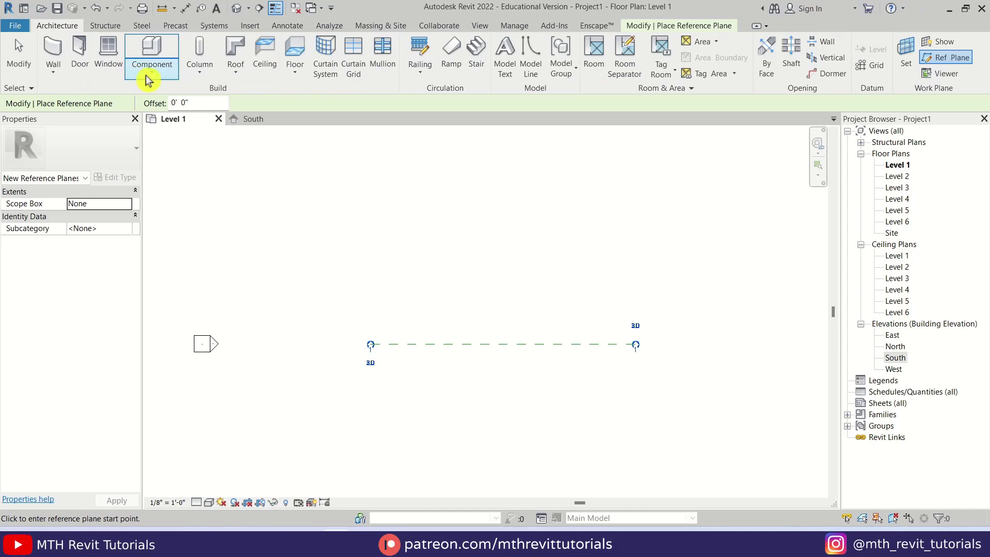
click(175, 77)
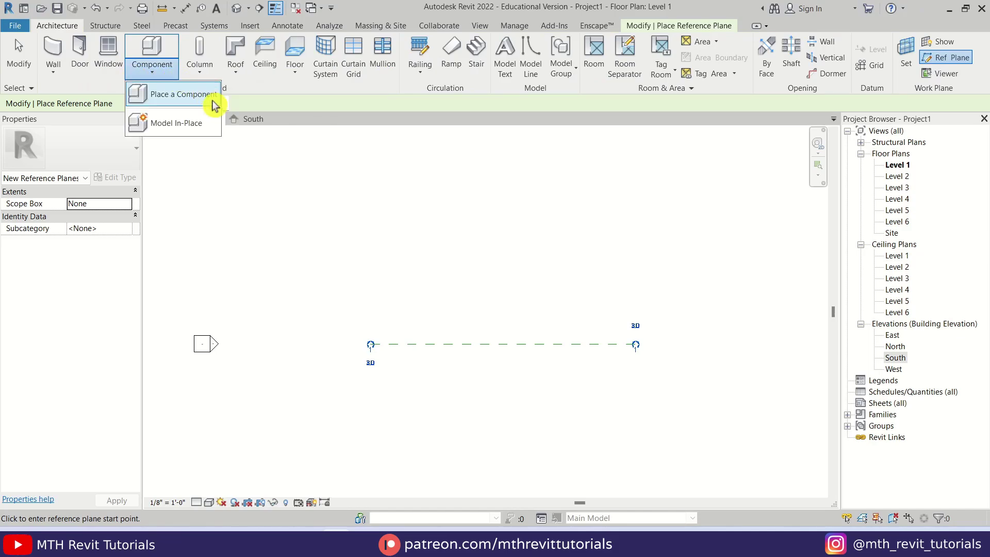
click(214, 129)
scroll(466, 272, down, 1)
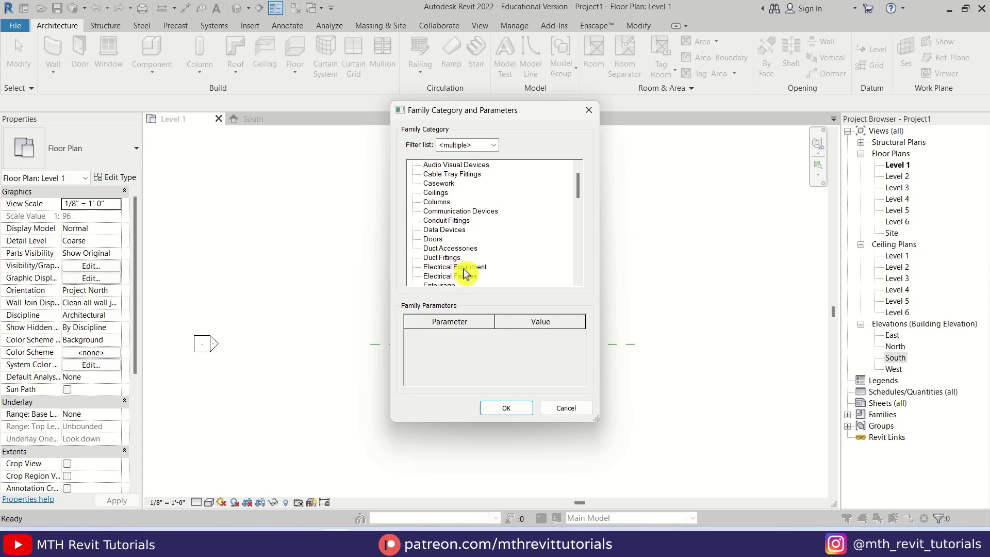
scroll(466, 272, down, 3)
click(461, 265)
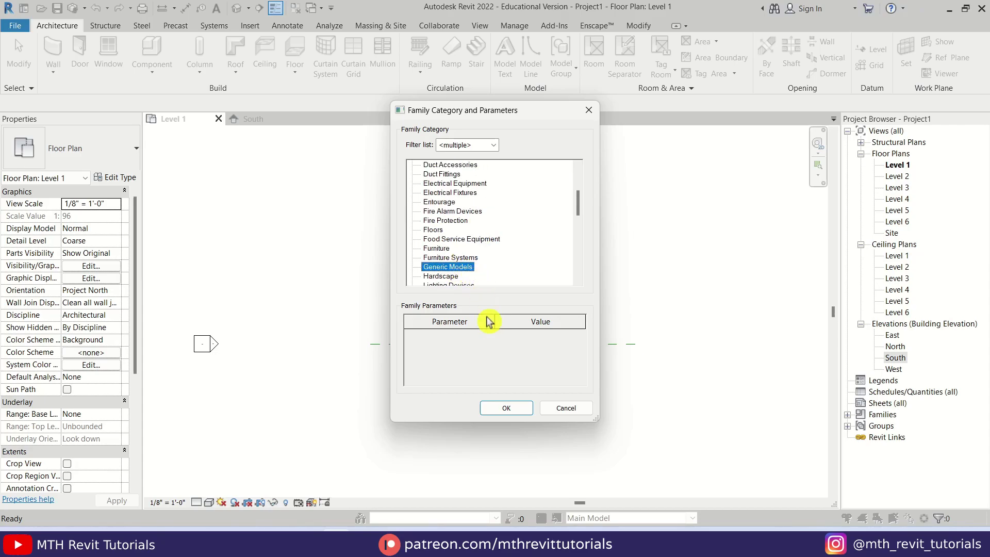
click(506, 408)
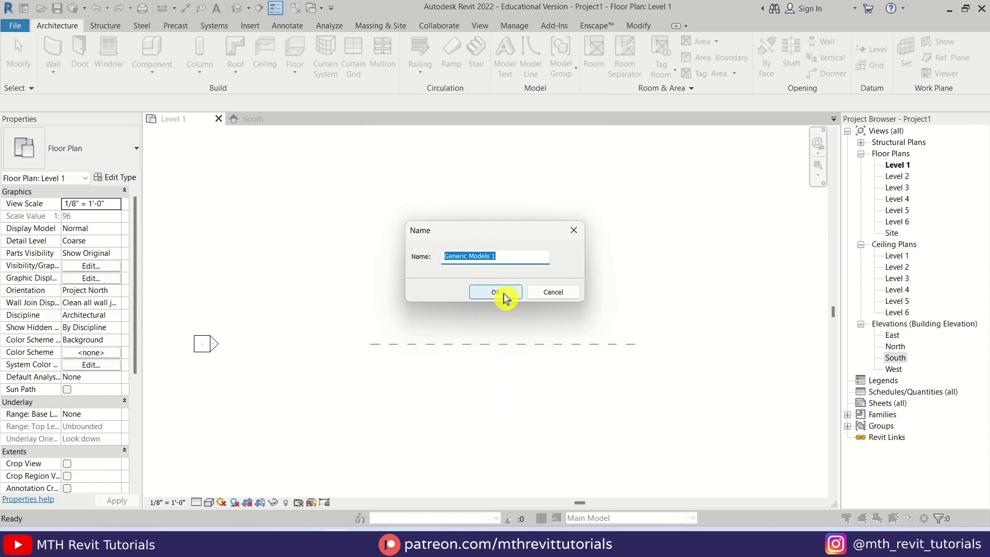
click(505, 298)
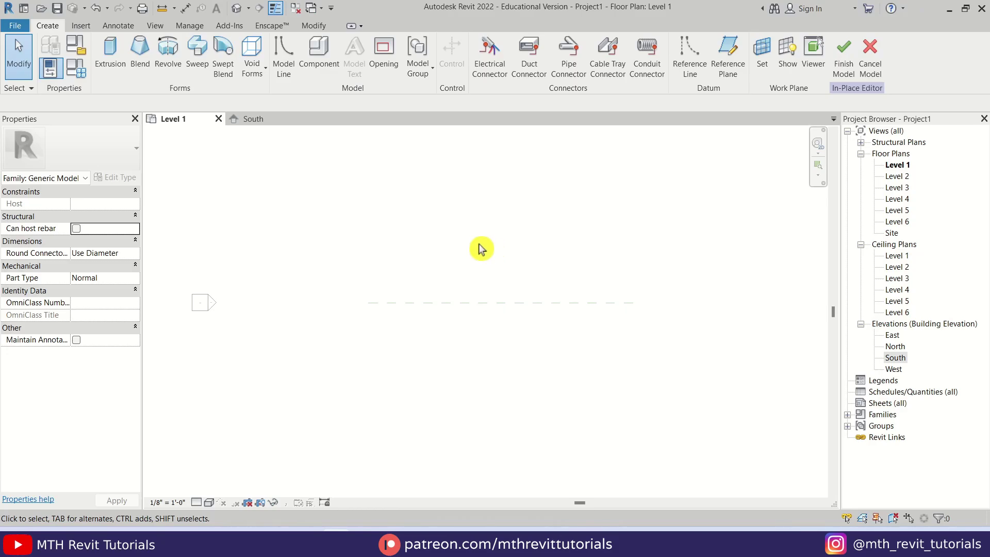
In the South elevation, start a Sweep with a sketched path on the work plane Reference Plane : 1.
click(253, 119)
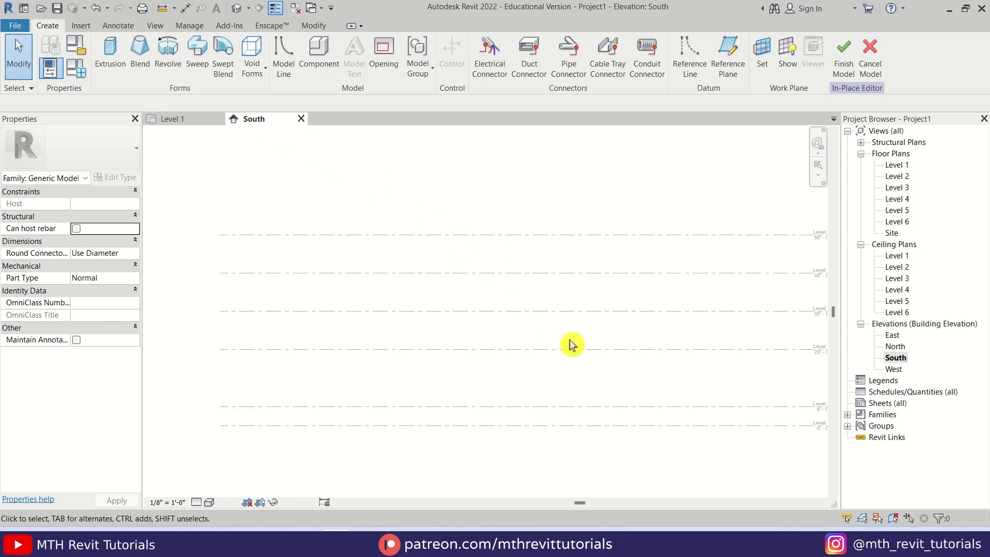
middle_drag(570, 340, 512, 331)
scroll(550, 352, up, 1)
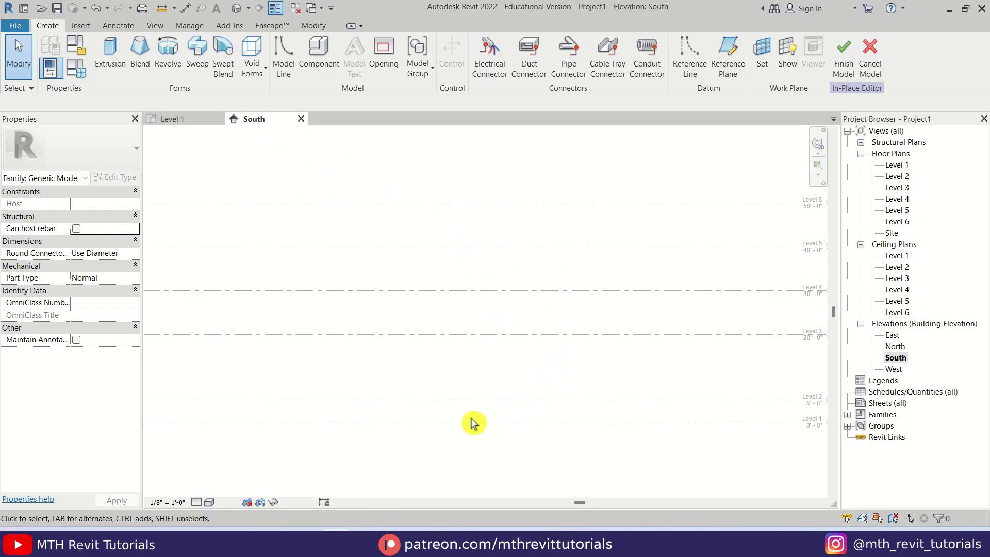
scroll(516, 354, up, 1)
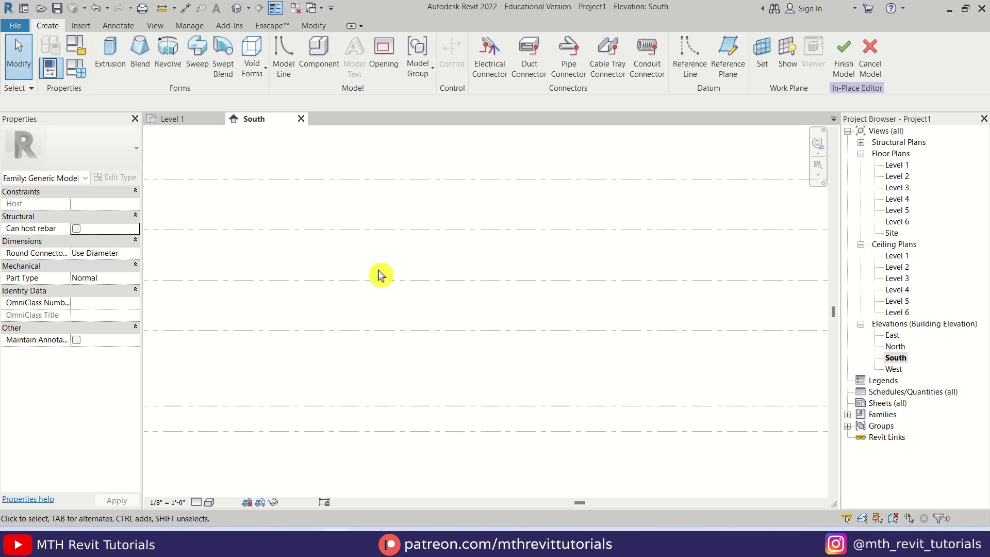
click(200, 67)
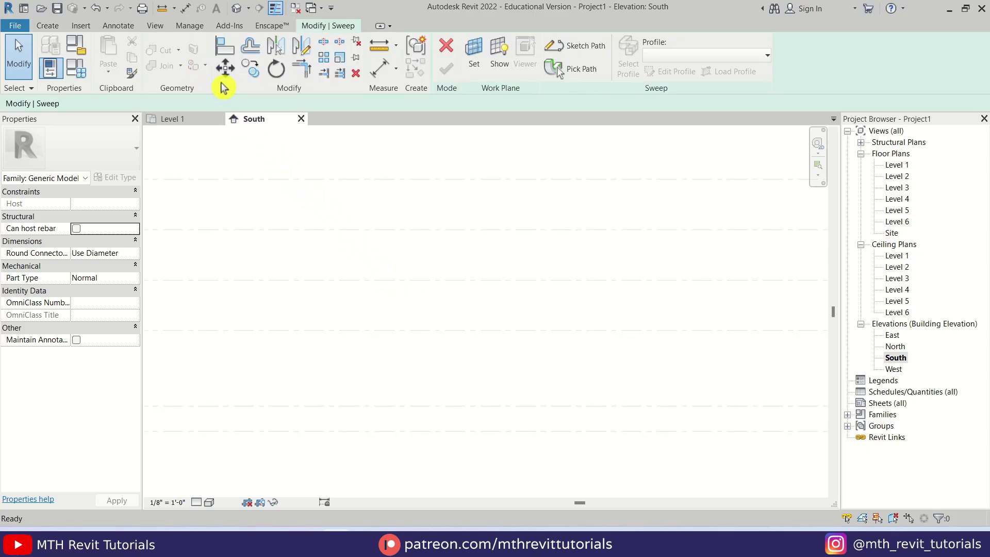
click(589, 51)
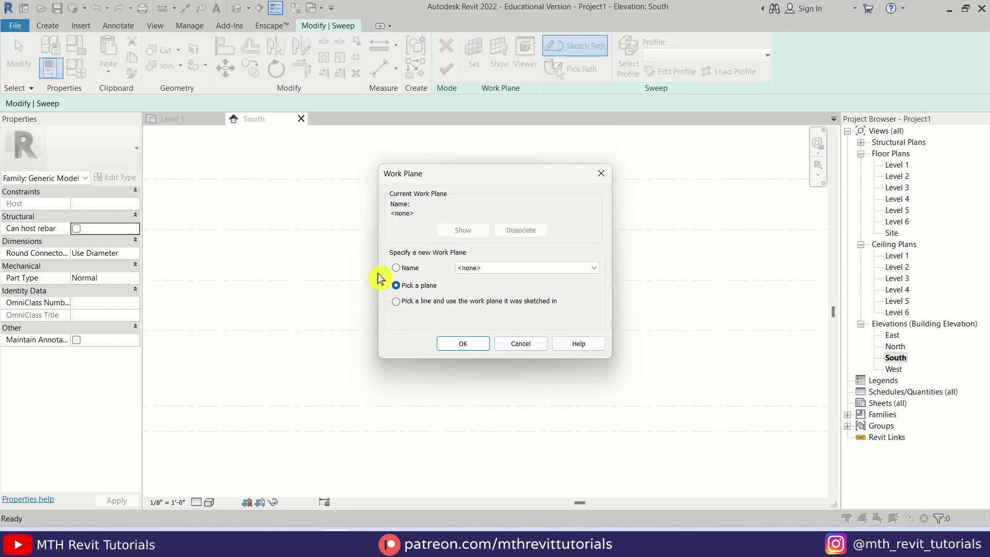
click(588, 268)
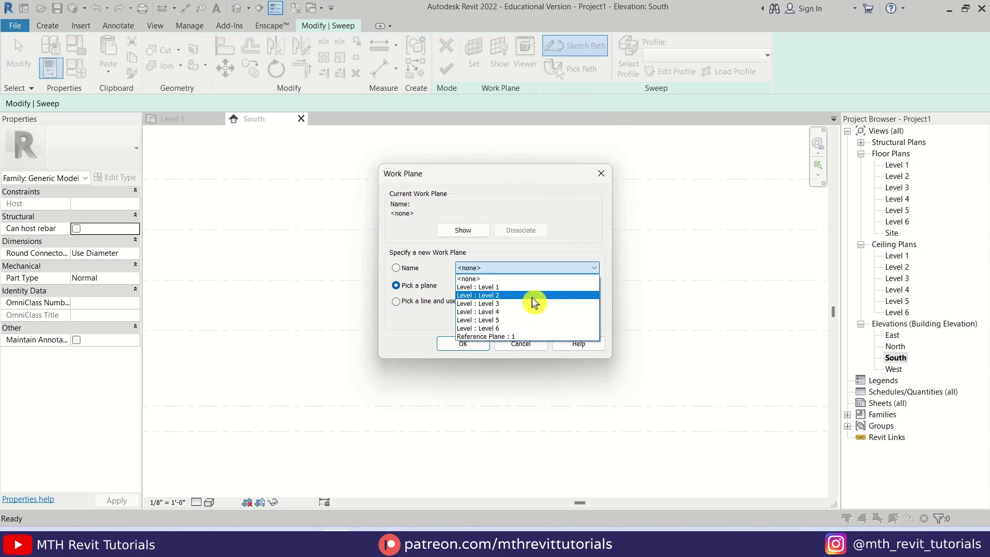
click(516, 338)
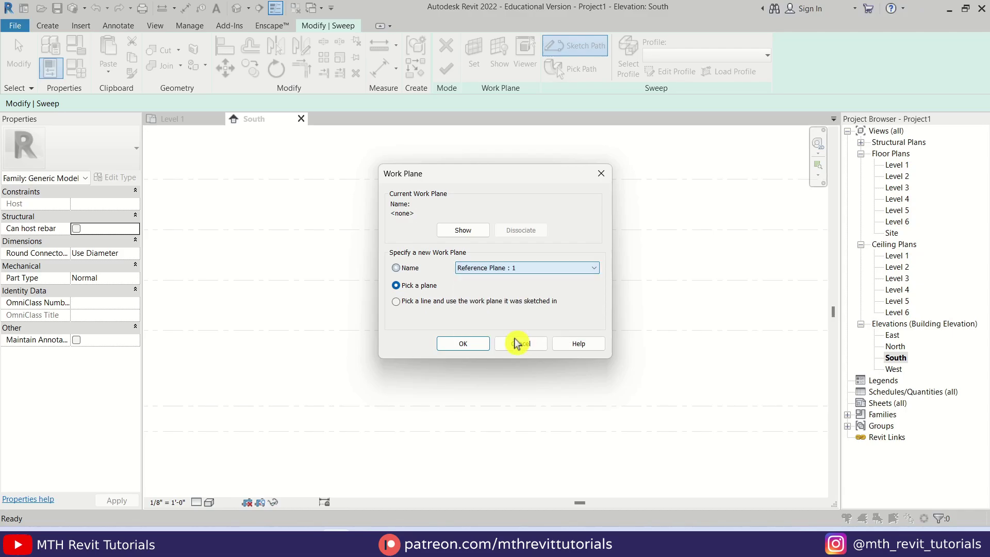
click(470, 346)
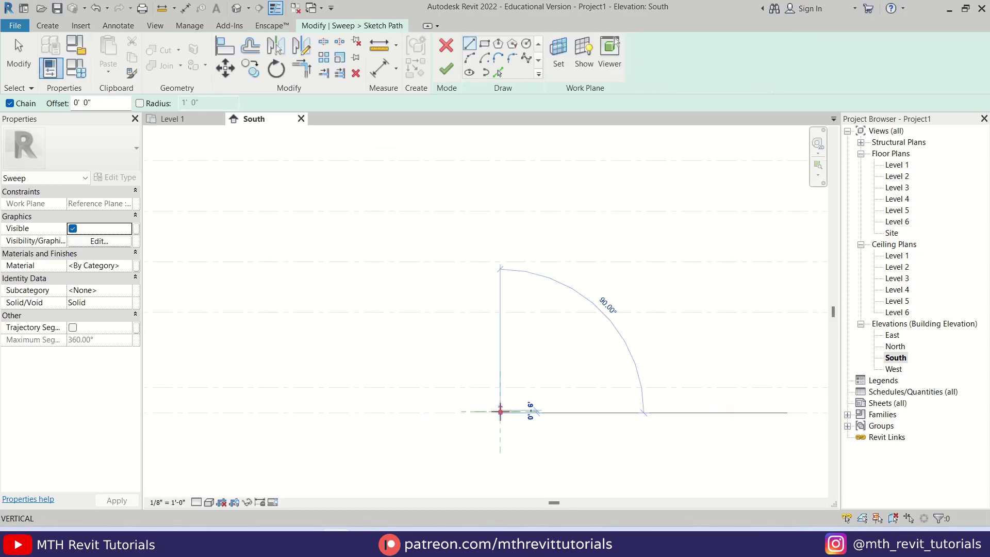
Sketch the path vertically from Level 1 to Level 3, breaking it 10' below Level 3, and continue 10' horizontally along Level 3.
click(500, 412)
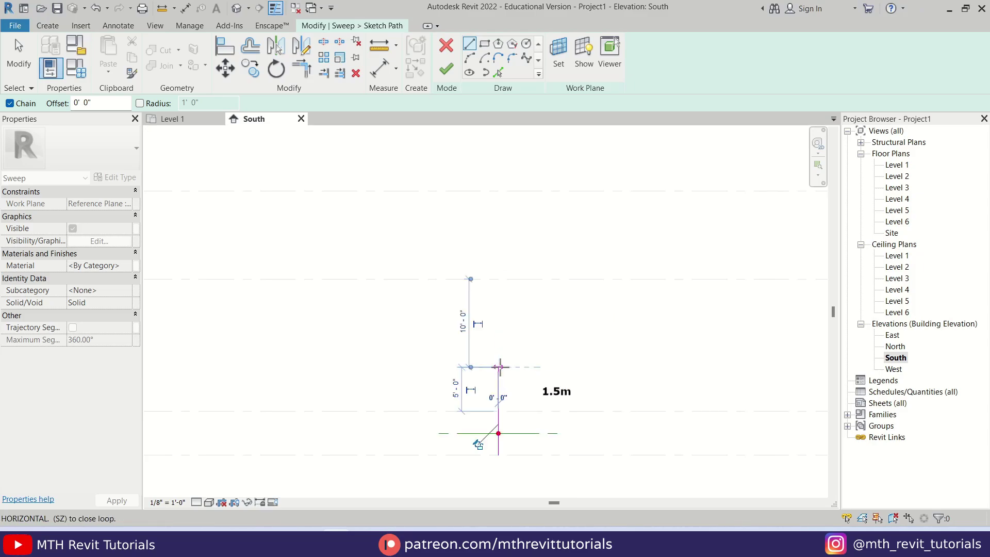
click(498, 367)
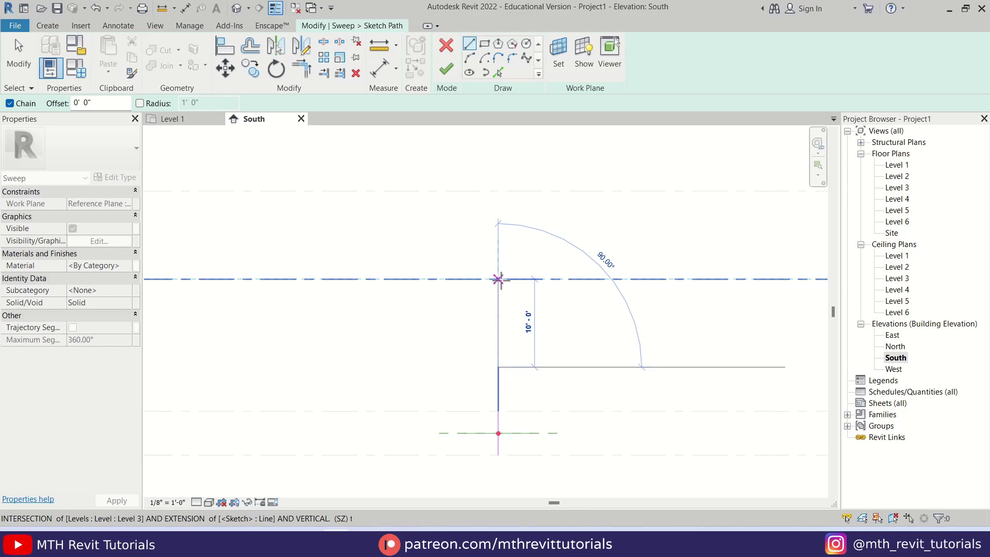
click(498, 279)
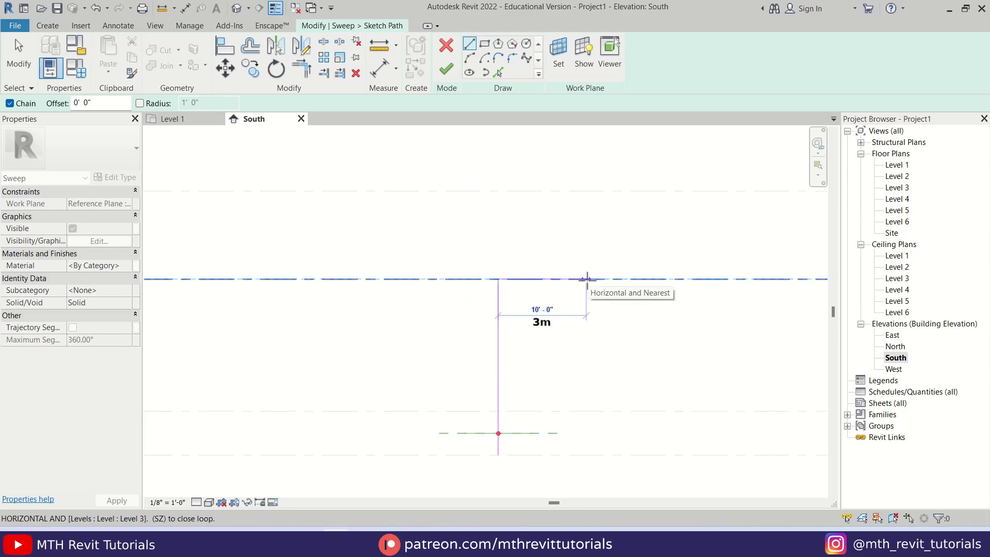
click(587, 279)
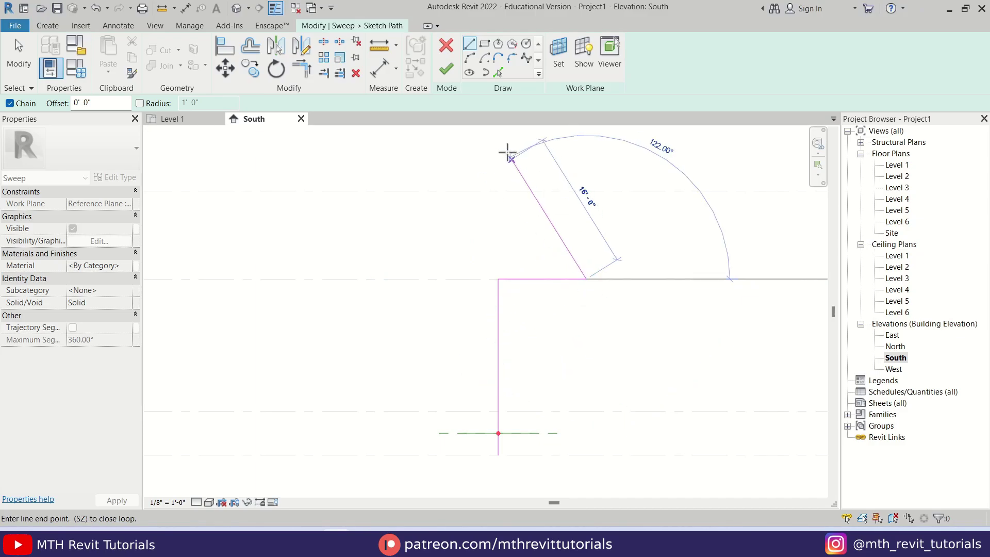
Round the path corner with a tangent 10' radius arc and delete the two straight segments that formed the corner.
click(471, 59)
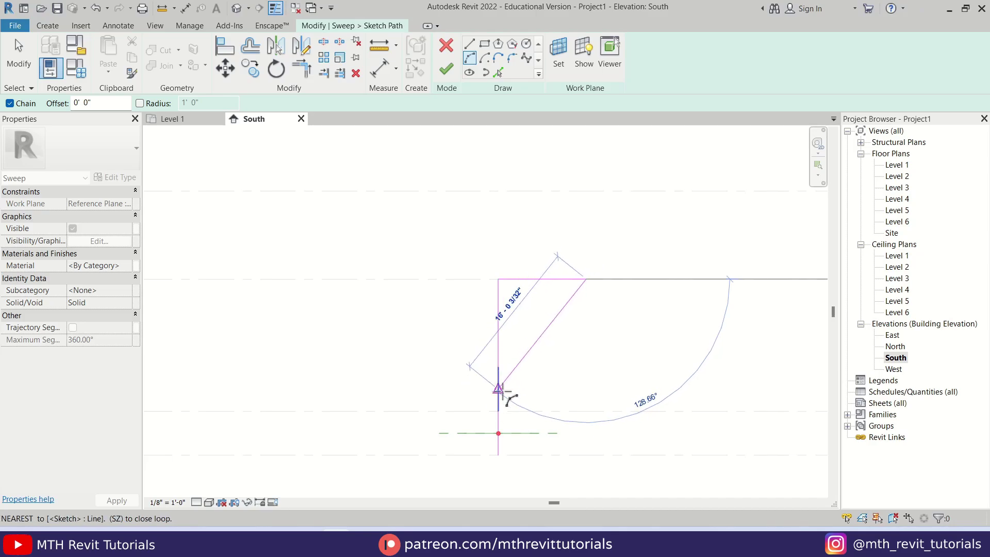
click(499, 368)
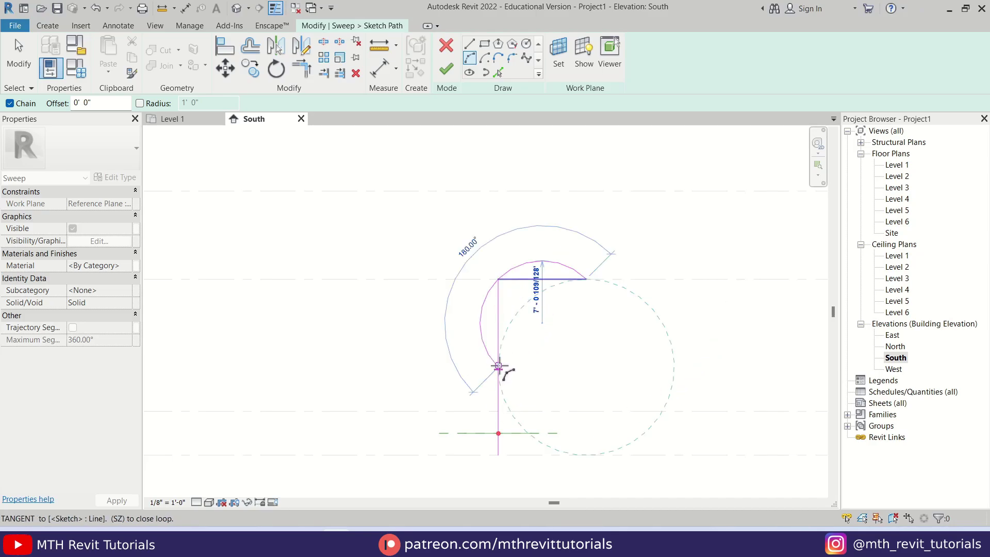
click(521, 304)
key(Escape)
key(Escape)
drag(508, 294, 475, 267)
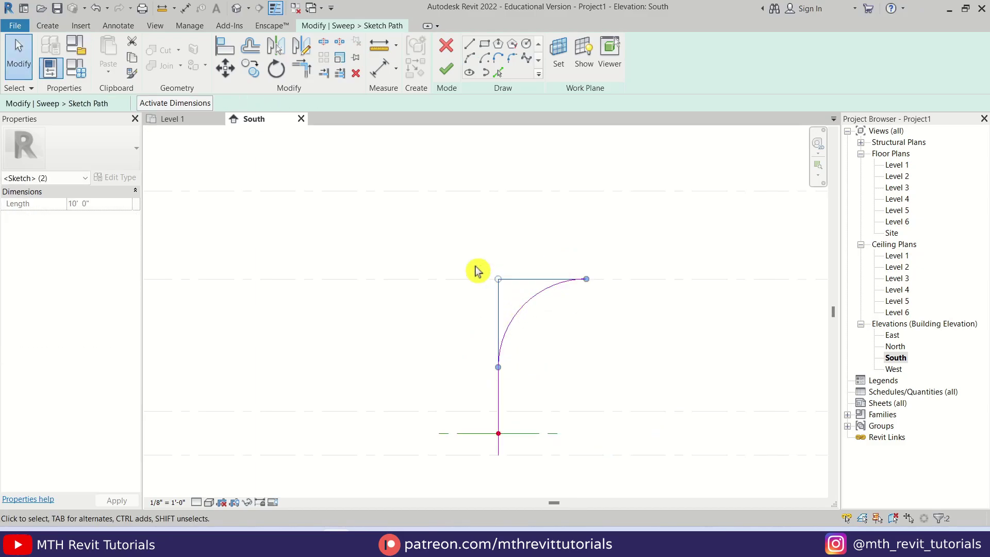
key(Delete)
Extend the path with a 7' horizontal line along Level 3 from the upper end of the arc.
scroll(539, 329, down, 3)
middle_drag(551, 332, 448, 364)
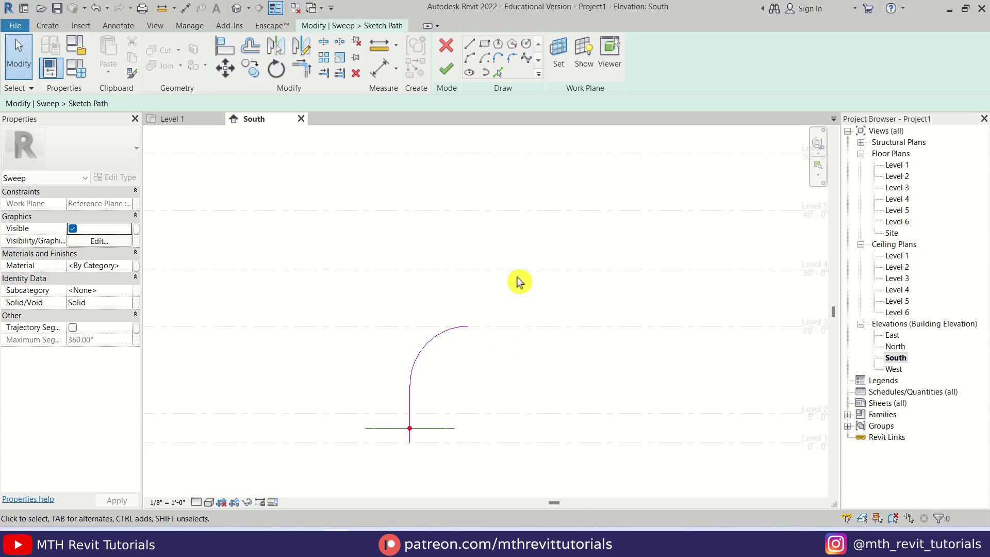
scroll(517, 278, up, 1)
click(470, 44)
click(461, 336)
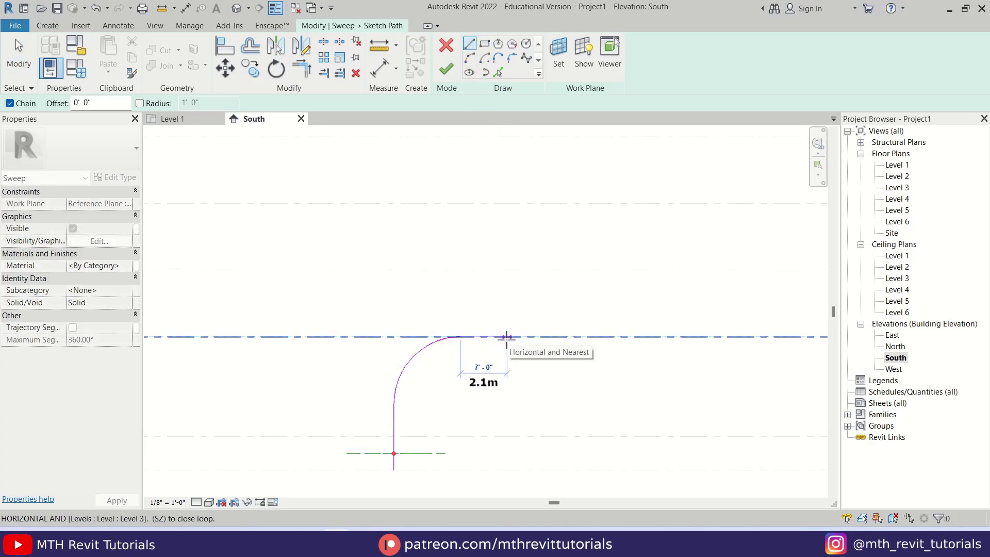
click(506, 337)
key(Escape)
key(Escape)
Move the sweep's profile plane to the junction of the arc and the horizontal line, and view the path in 3D.
scroll(559, 365, down, 1)
middle_drag(522, 377, 526, 367)
scroll(471, 389, up, 1)
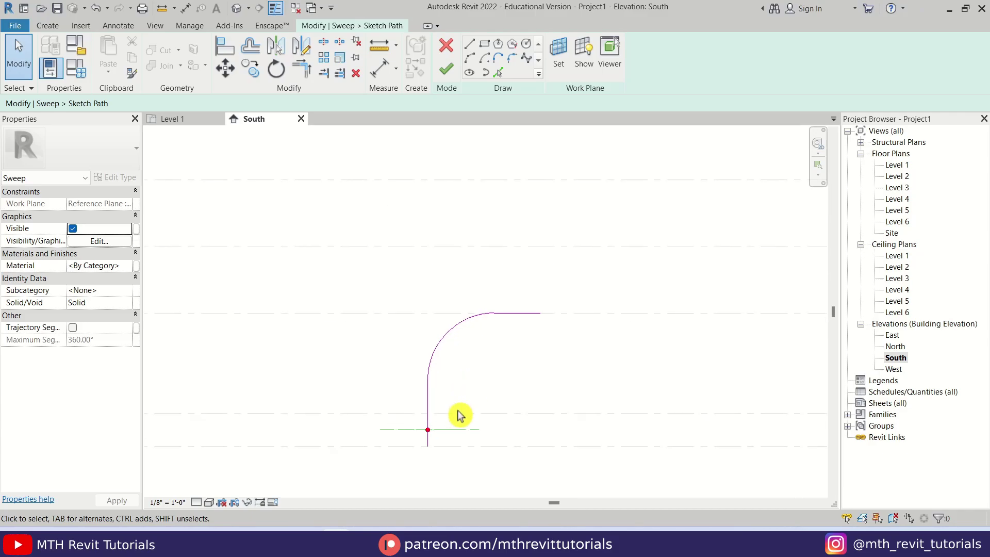
click(466, 429)
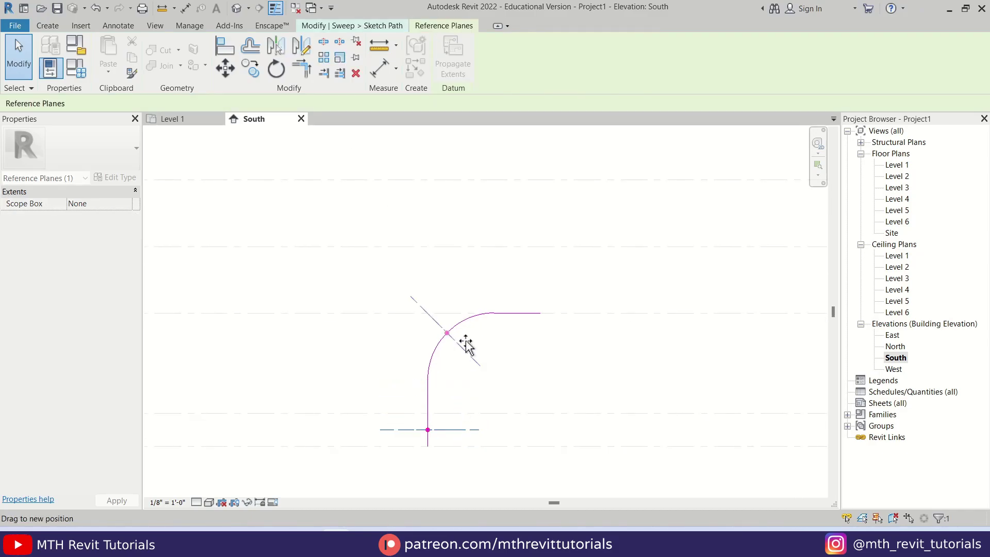
drag(520, 322, 499, 318)
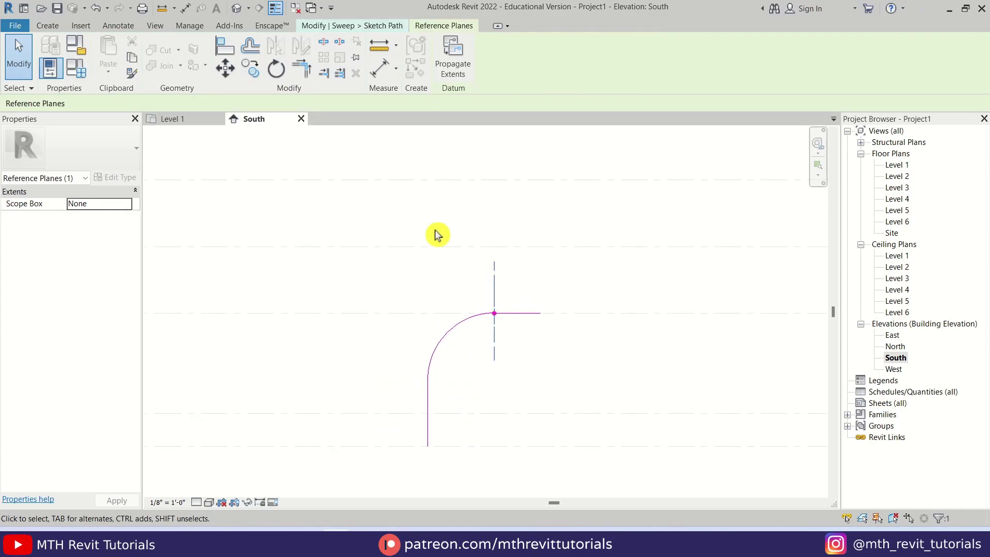
click(239, 10)
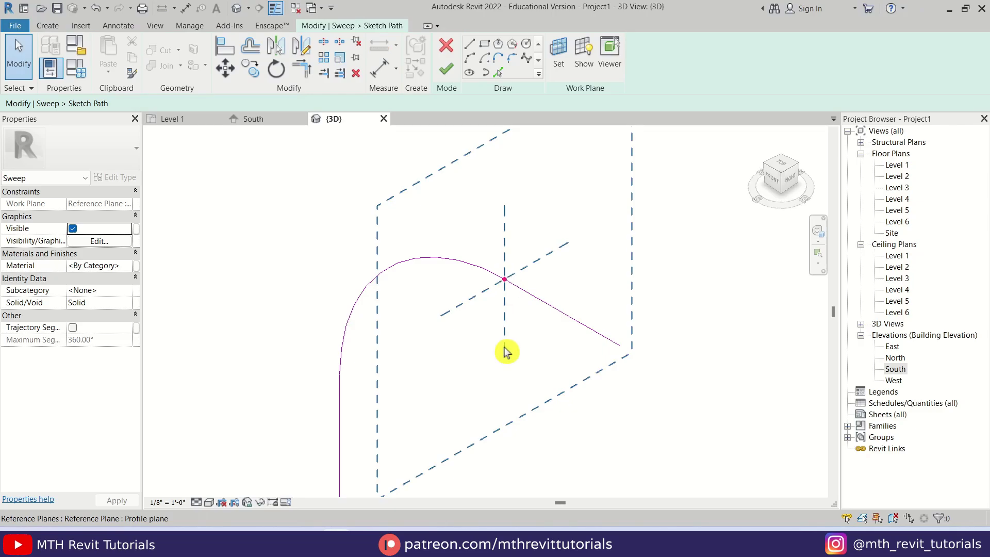
scroll(516, 330, down, 2)
middle_drag(547, 438, 539, 414)
scroll(523, 411, down, 1)
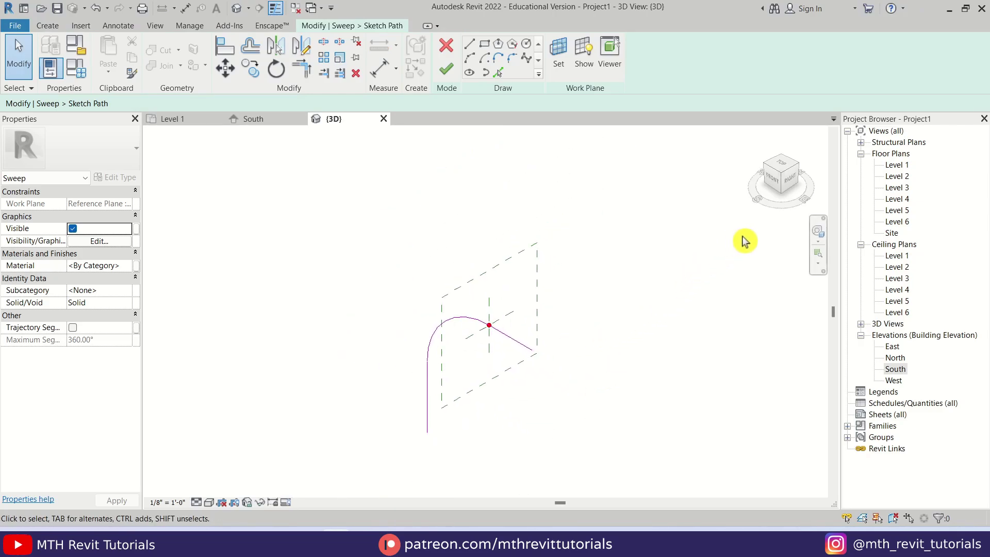
In the East elevation, finish the path sketch and start editing the sweep's profile.
double_click(893, 347)
mouse_move(601, 365)
middle_down()
mouse_move(548, 372)
mouse_move(586, 364)
middle_up()
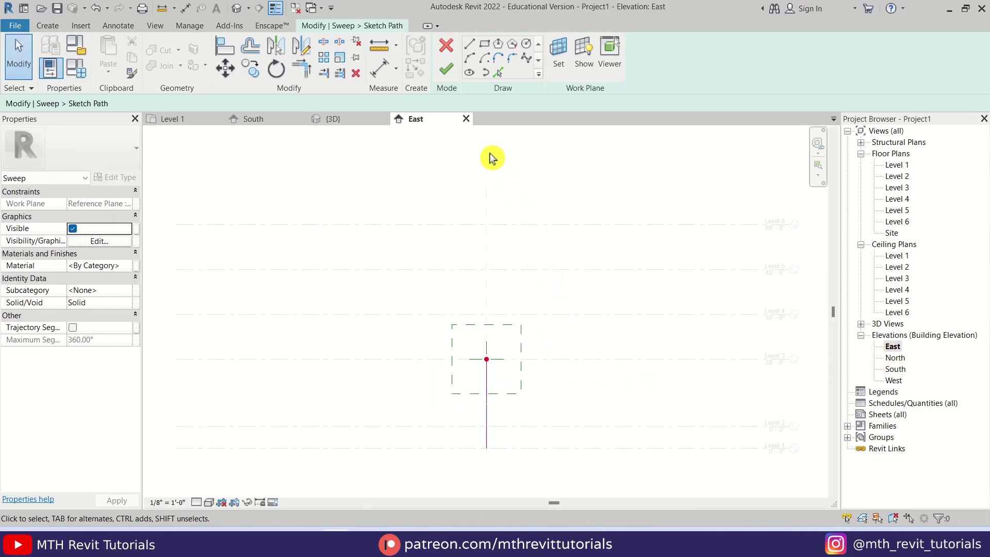
click(447, 72)
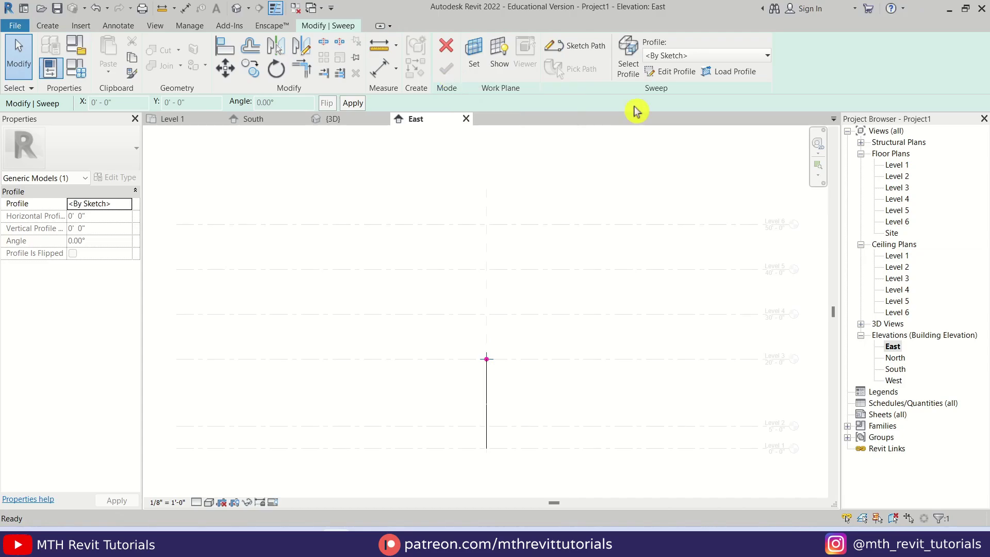
click(675, 76)
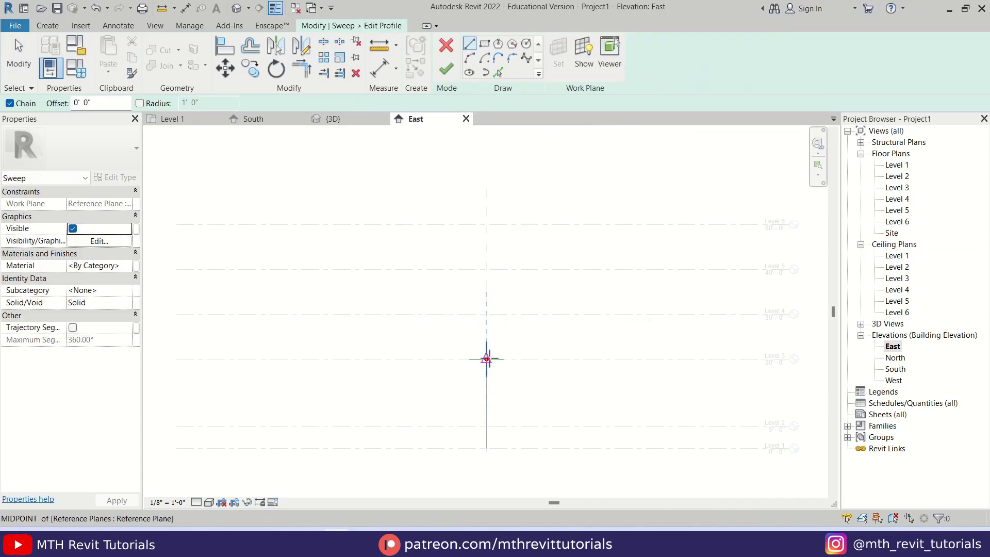
Draw a 10' profile line rising at 45° to the right from the center of the profile plane.
click(486, 359)
scroll(510, 333, up, 4)
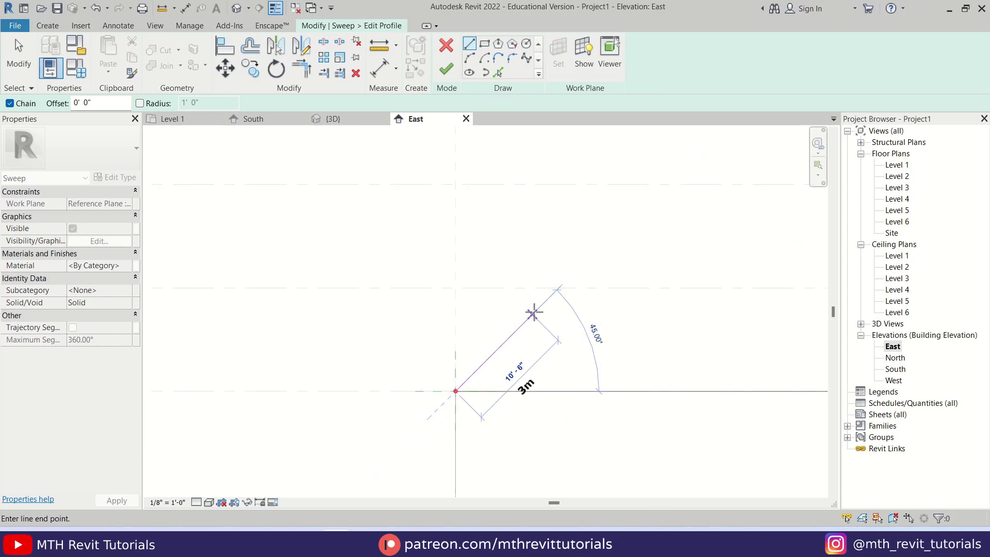
click(527, 317)
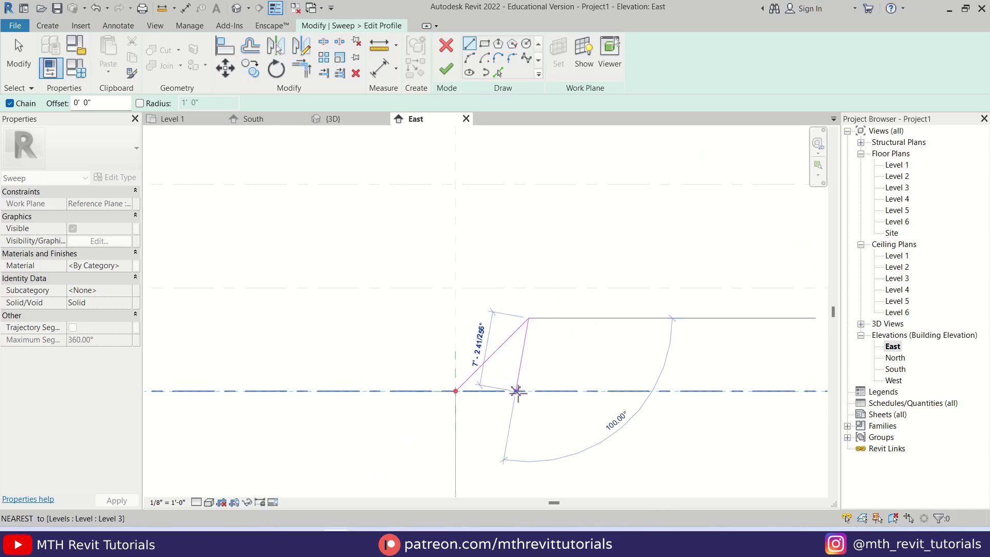
key(Escape)
scroll(493, 378, down, 1)
middle_drag(493, 378, 574, 362)
key(Escape)
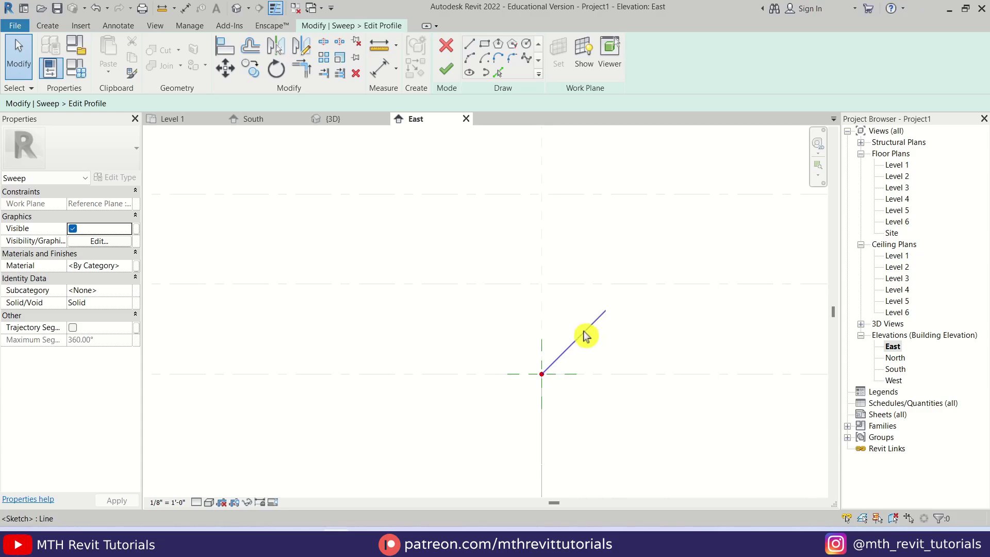
Mirror a copy of the 45° line about a vertical axis through the profile center to form a V.
click(583, 332)
key(d)
key(m)
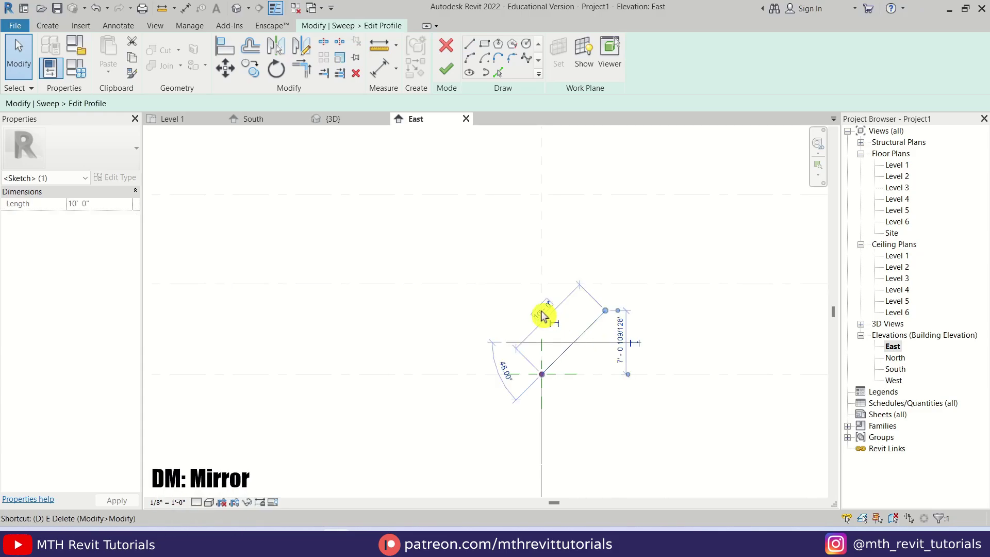
key(m)
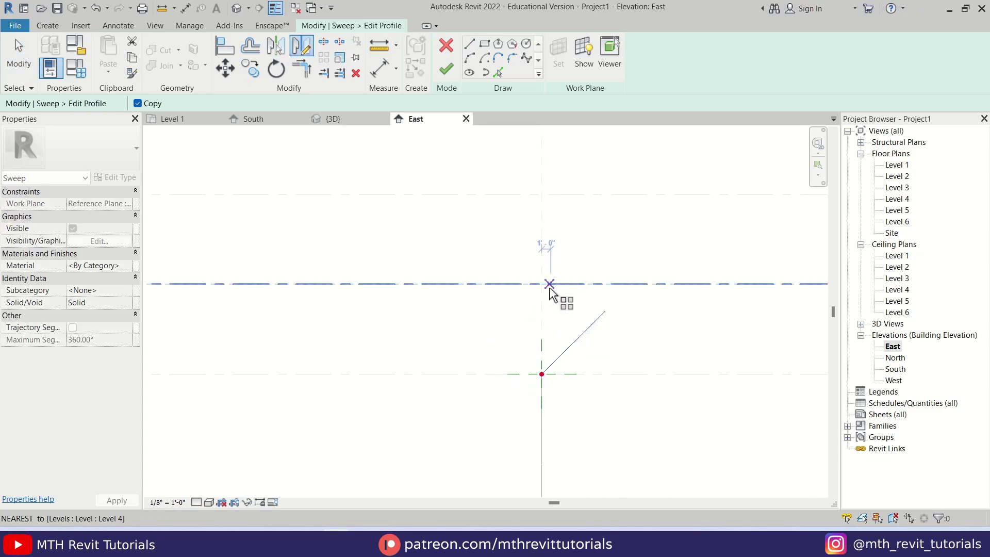
click(542, 297)
click(542, 275)
key(Escape)
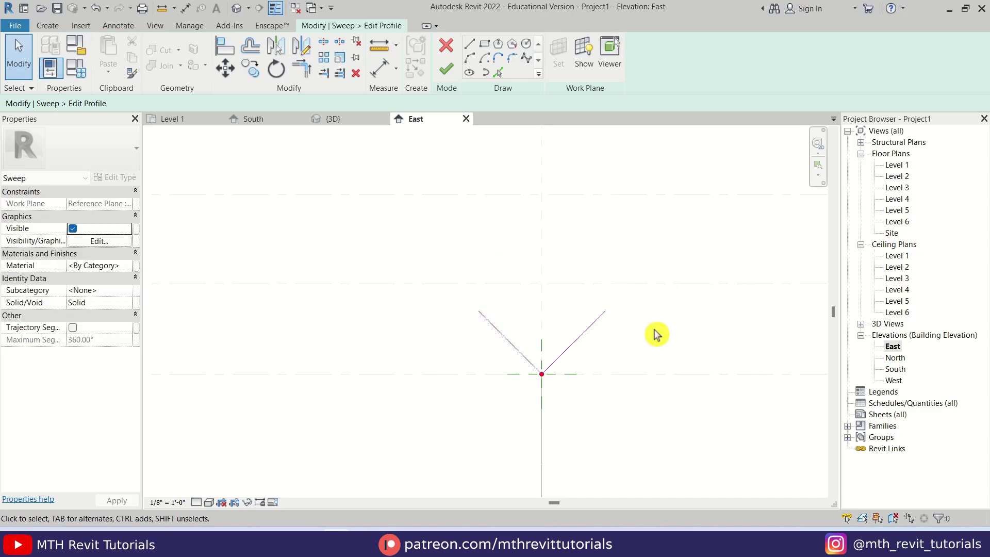
Move both V lines straight down so that their upper ends lie on Level 3.
drag(640, 276, 567, 304)
drag(451, 326, 449, 326)
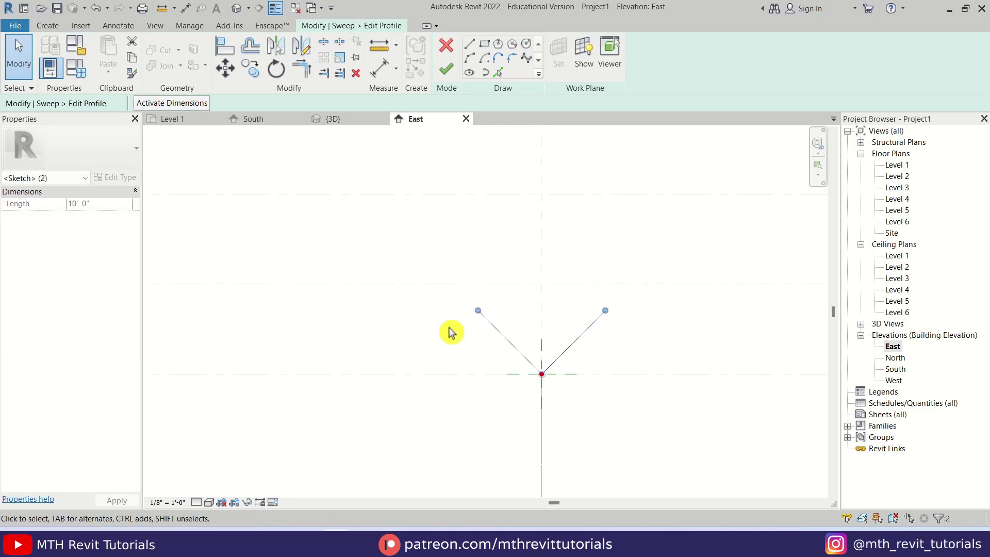
click(225, 72)
click(606, 310)
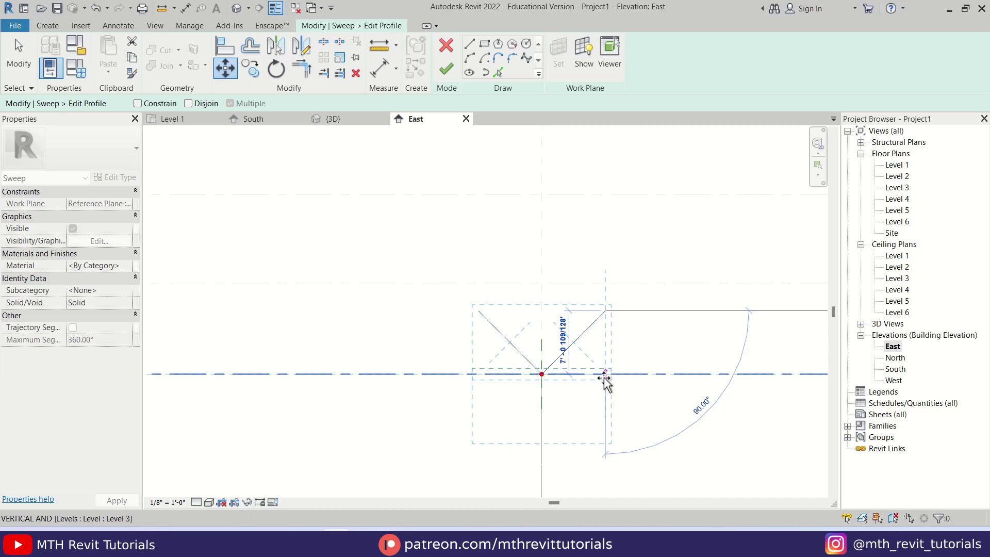
scroll(605, 376, up, 2)
click(605, 374)
key(Escape)
Offset both V lines 6" toward the inside using Pick Lines.
scroll(504, 339, down, 1)
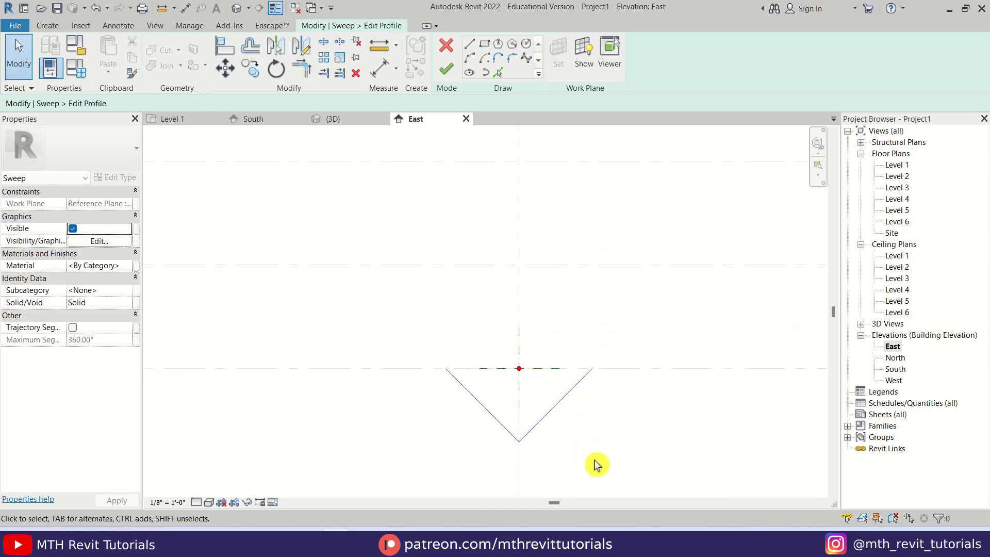
middle_drag(612, 489, 614, 436)
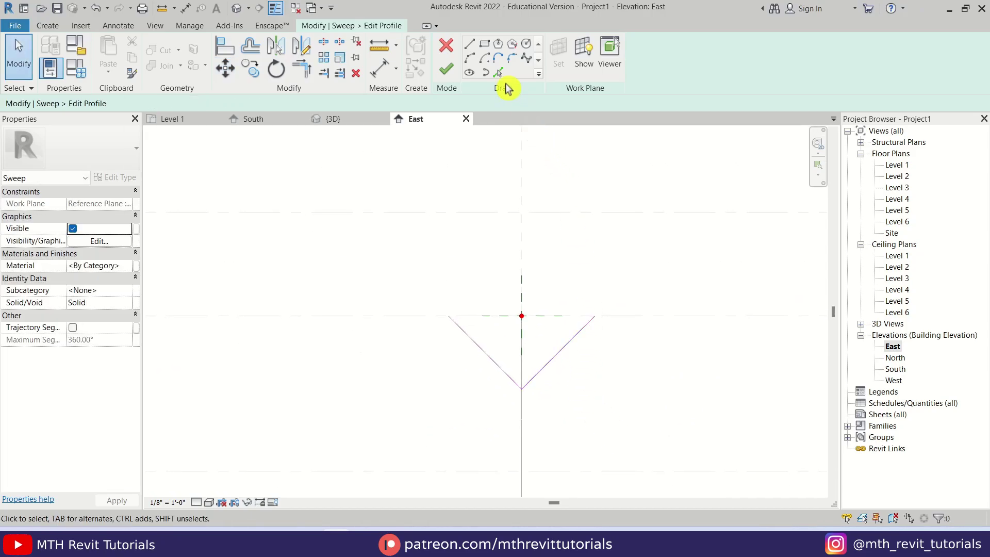
click(497, 72)
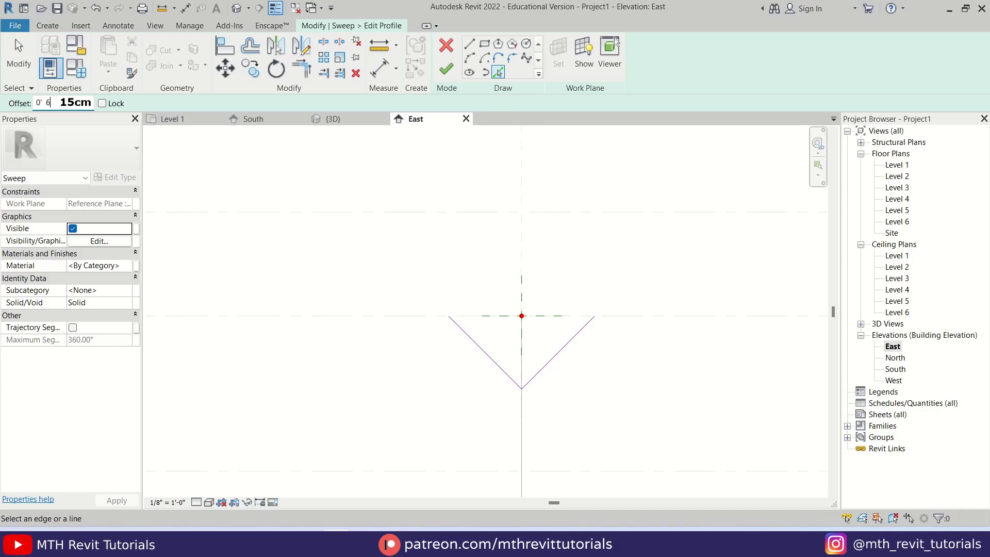
click(479, 347)
click(552, 370)
Trim the two inner offset lines to a clean corner at the base of the V.
scroll(532, 371, up, 5)
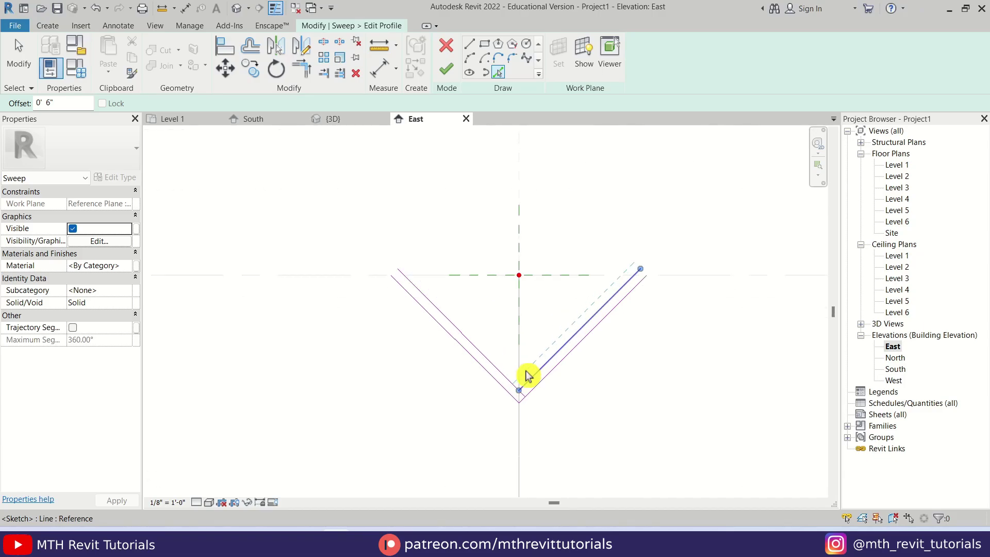
scroll(525, 380, up, 2)
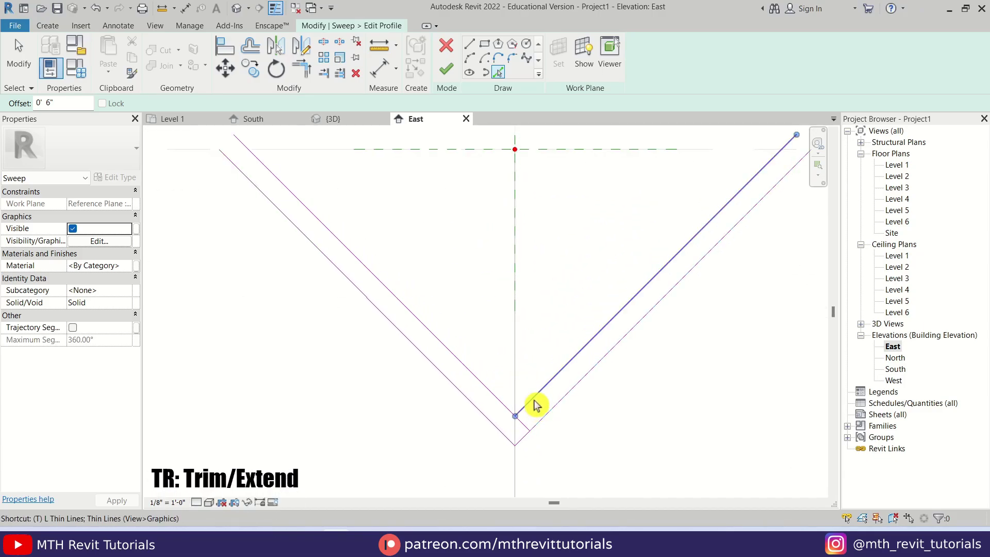
key(t)
key(r)
click(503, 403)
click(523, 407)
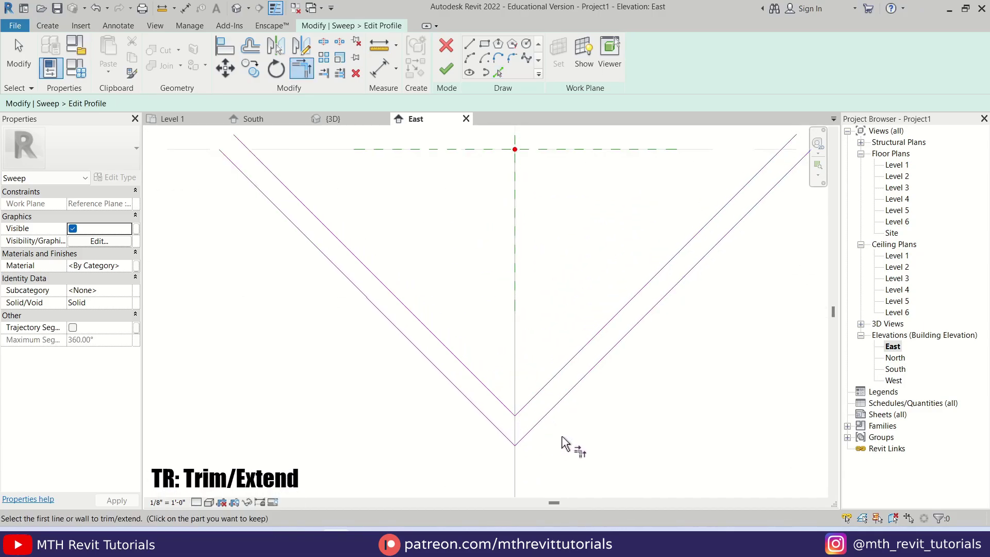
key(Escape)
key(Escape)
Close both upper ends of the V profile with short lines joining the outer and inner lines.
scroll(515, 413, down, 3)
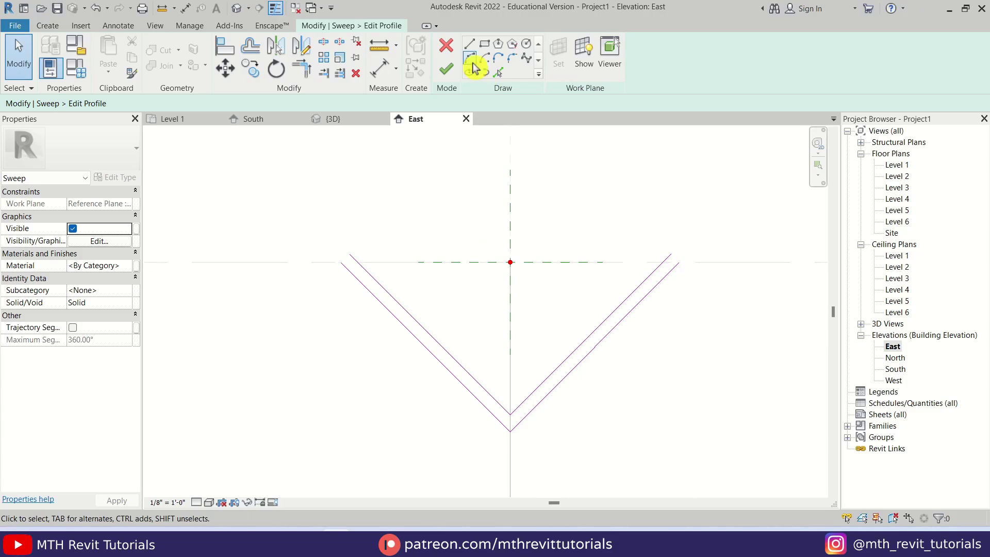
click(472, 51)
click(679, 262)
scroll(680, 261, up, 2)
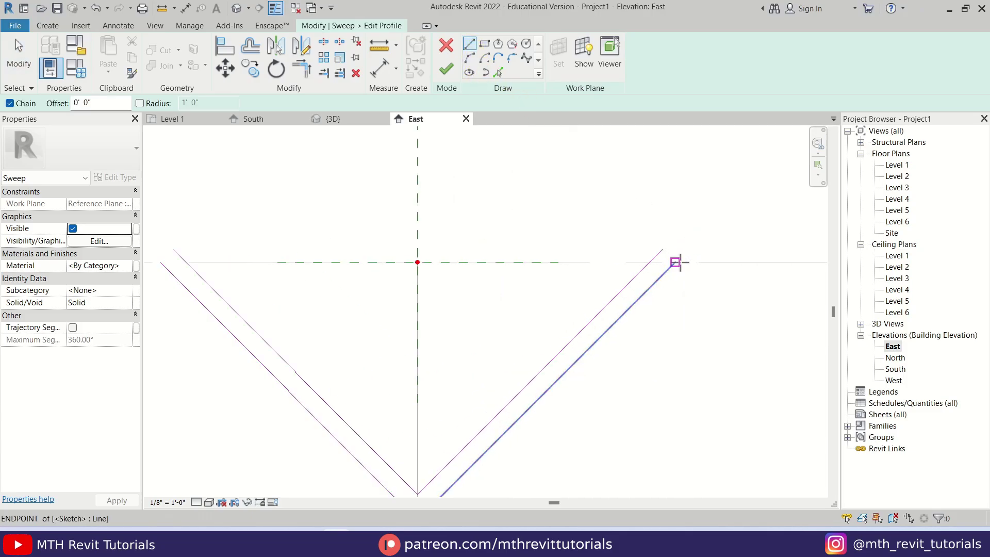
click(673, 256)
scroll(645, 289, down, 2)
scroll(361, 289, up, 2)
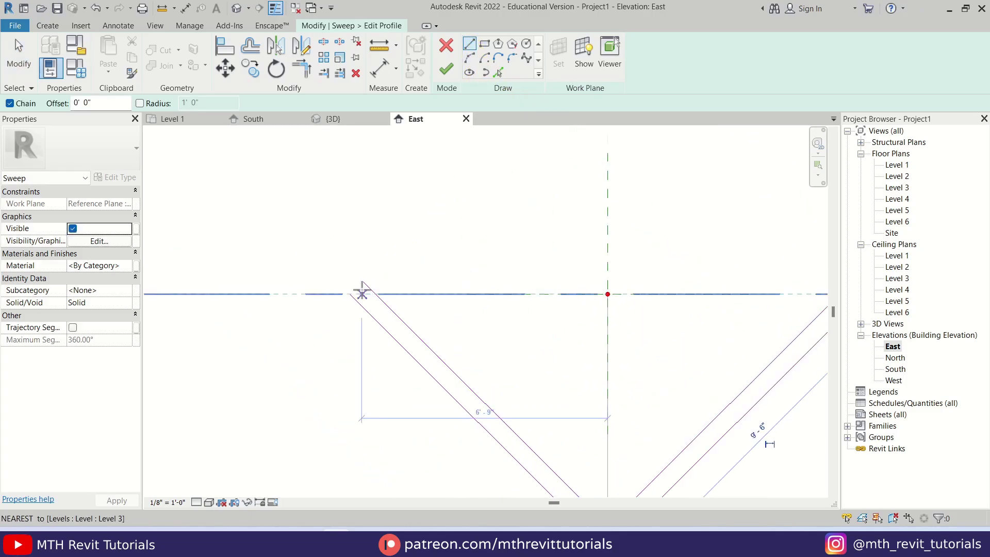
scroll(362, 281, down, 1)
click(362, 282)
click(351, 295)
key(Escape)
key(Escape)
scroll(393, 279, down, 3)
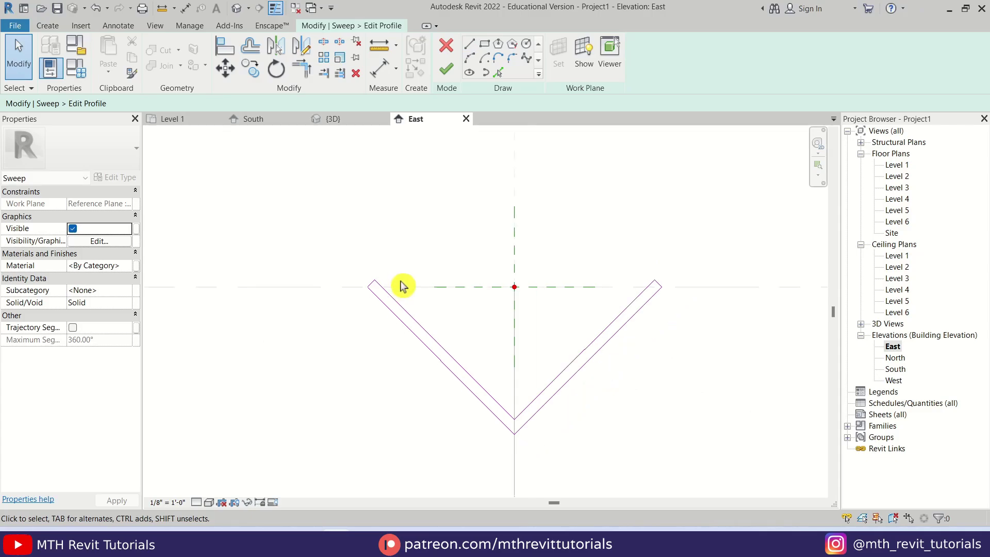
Finish the V-shaped profile and the sweep, and open the 3D view with nothing selected.
click(447, 69)
click(447, 69)
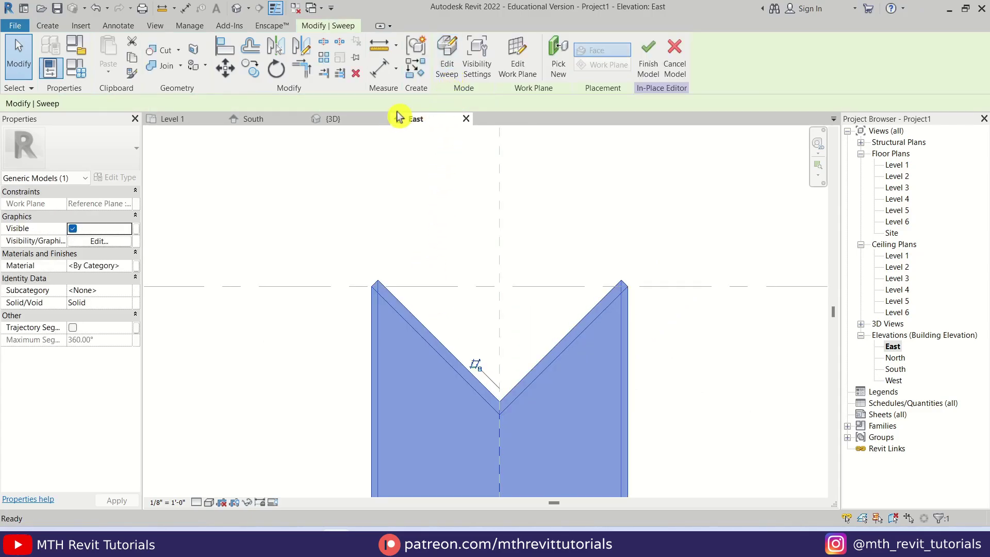
click(332, 119)
click(634, 340)
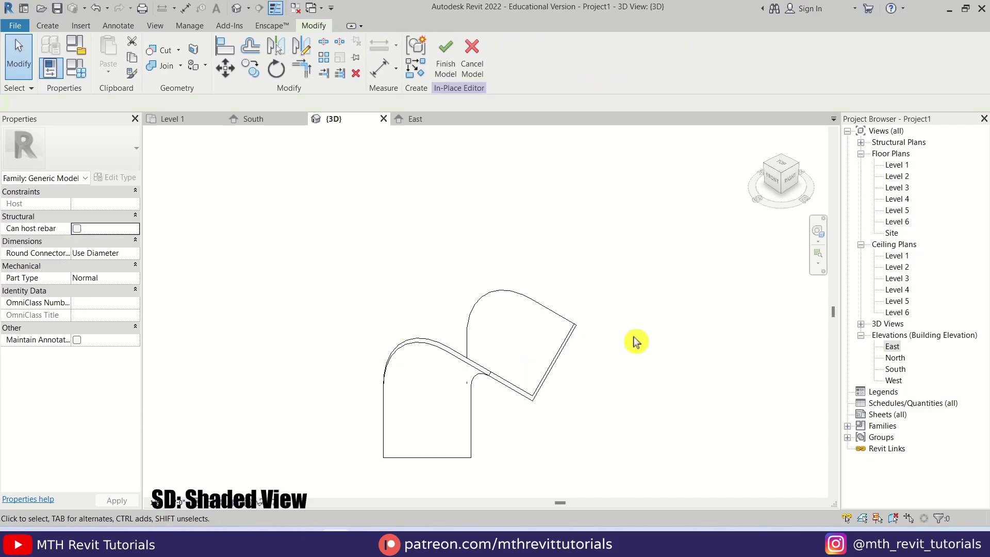
Set the 3D view to Shaded display and examine the curved sweep from several angles.
middle_drag(529, 371, 566, 318)
key(s)
key(d)
mouse_move(566, 429)
shift+middle_down()
mouse_move(532, 395)
mouse_move(574, 342)
mouse_move(517, 400)
mouse_move(411, 394)
mouse_move(346, 289)
mouse_move(579, 258)
mouse_move(643, 300)
mouse_move(671, 389)
mouse_move(601, 442)
mouse_move(610, 407)
shift+middle_up()
scroll(560, 327, up, 1)
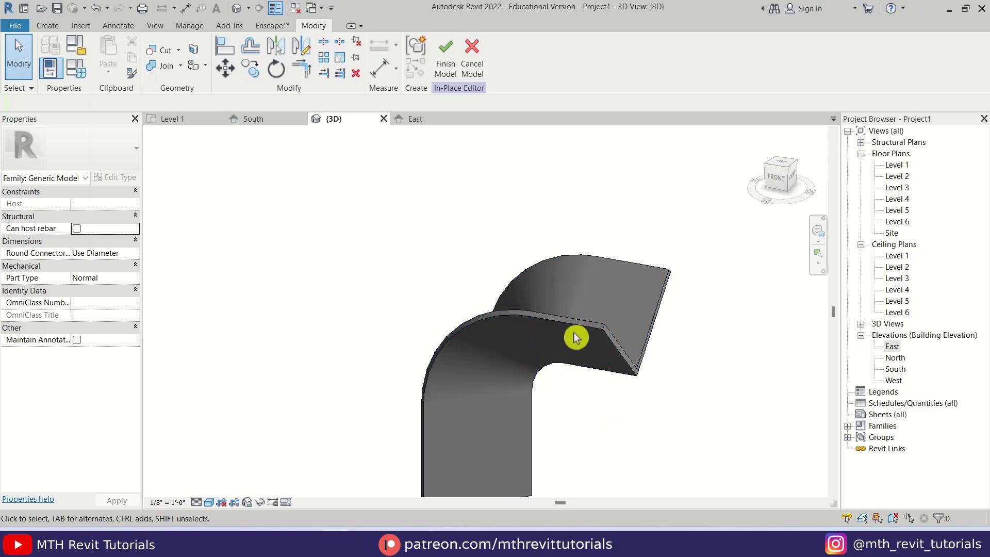
scroll(576, 338, down, 2)
scroll(516, 304, down, 2)
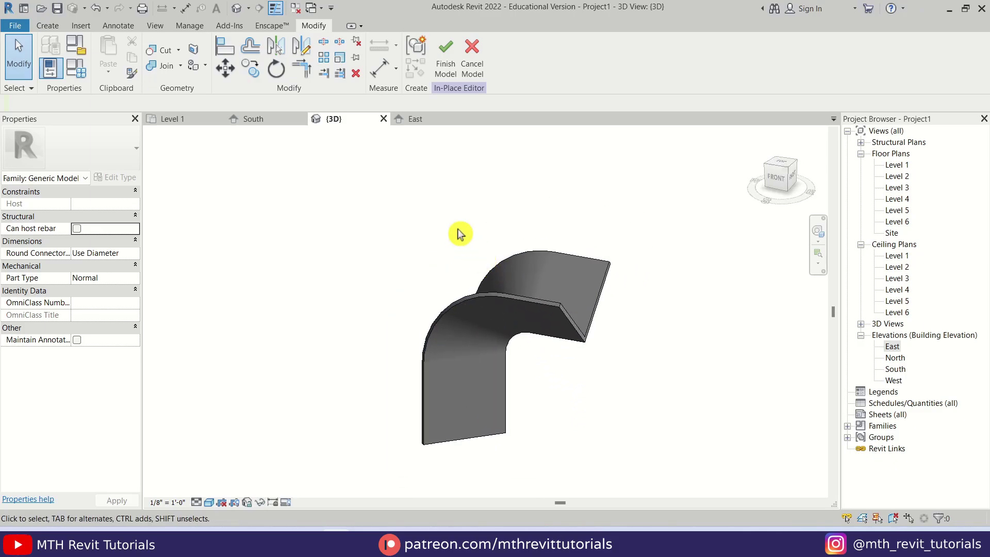
In the South elevation, mirror a copy of the sweep about a horizontal axis along its top edge.
click(274, 120)
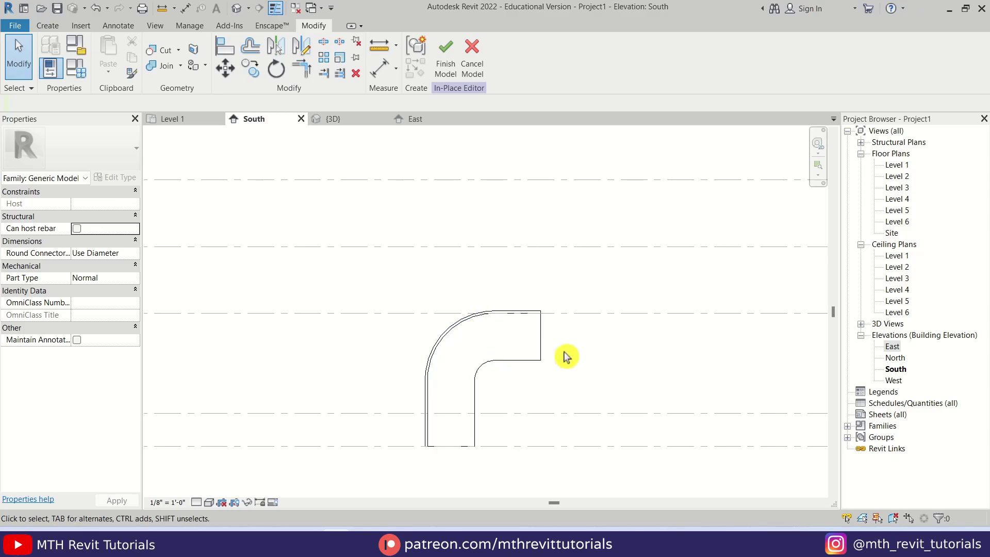
middle_drag(564, 352, 564, 393)
scroll(564, 393, down, 1)
drag(584, 376, 537, 408)
key(d)
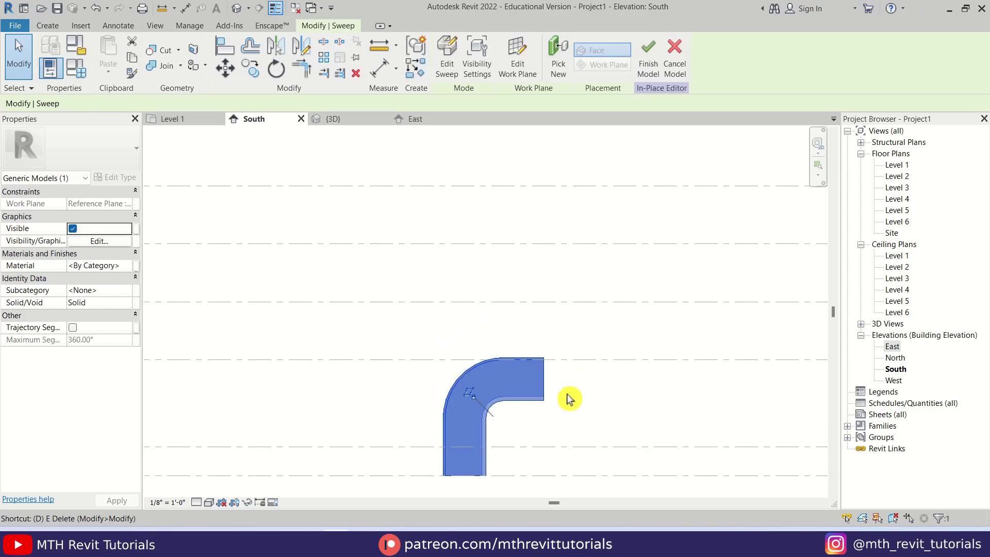
key(d)
key(m)
scroll(563, 361, up, 2)
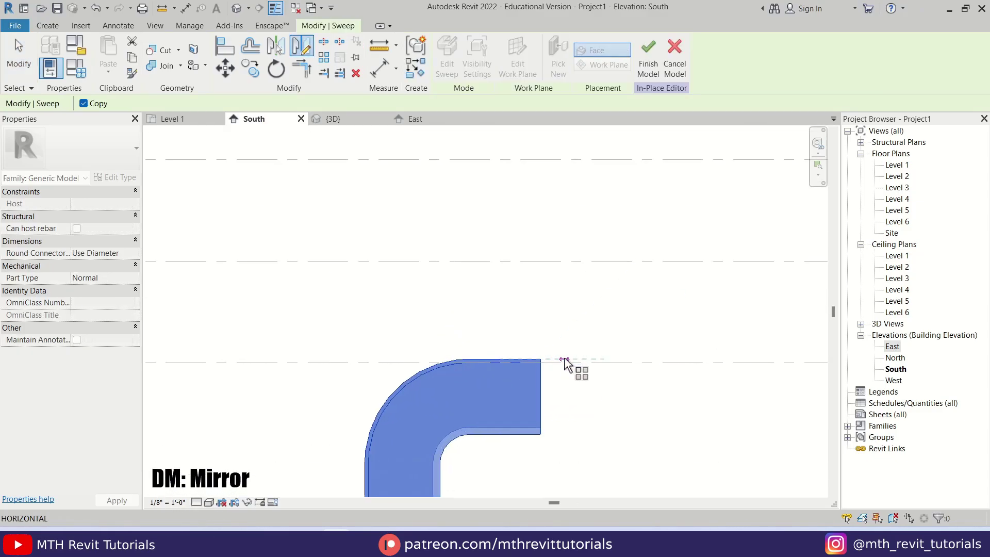
click(566, 363)
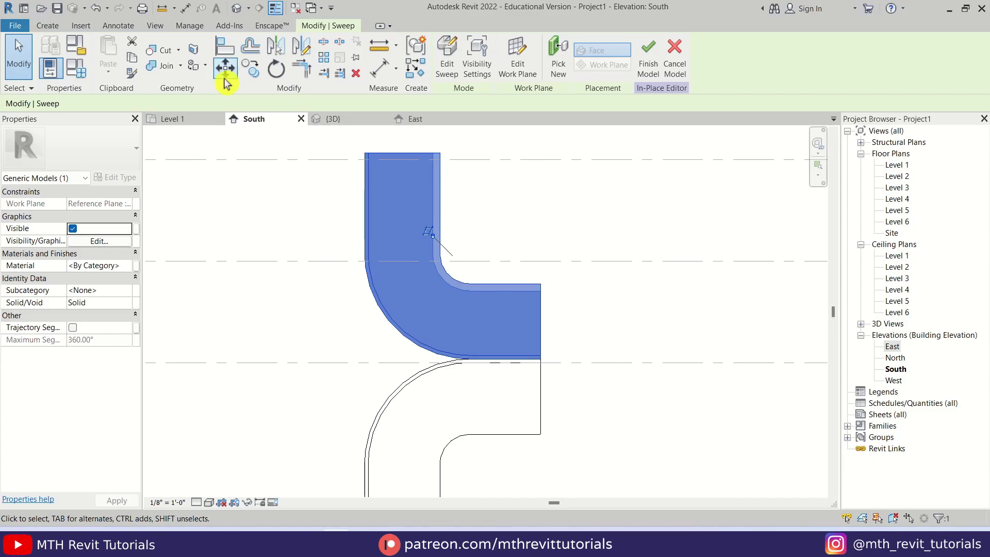
Move the mirrored sweep straight up until its lower edge sits on Level 4.
click(226, 75)
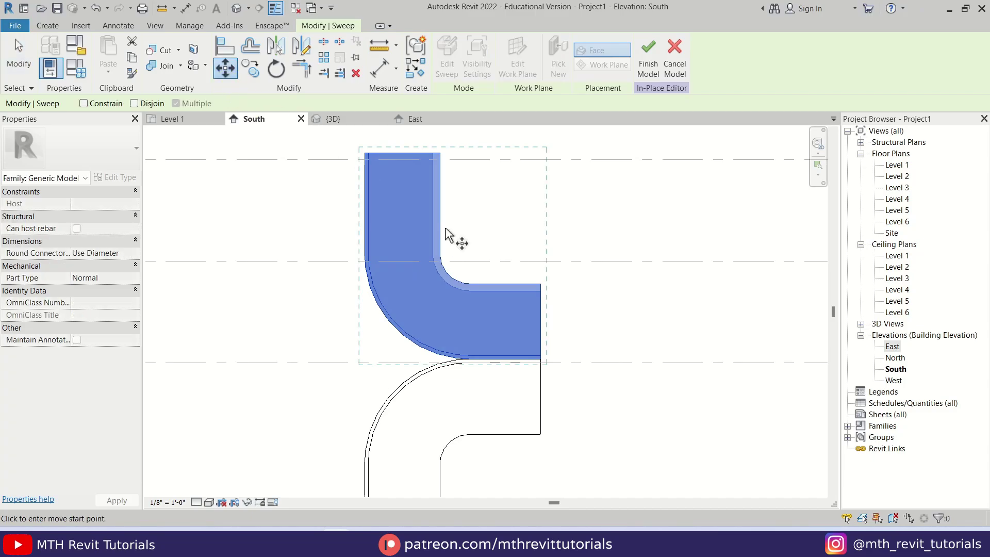
click(545, 363)
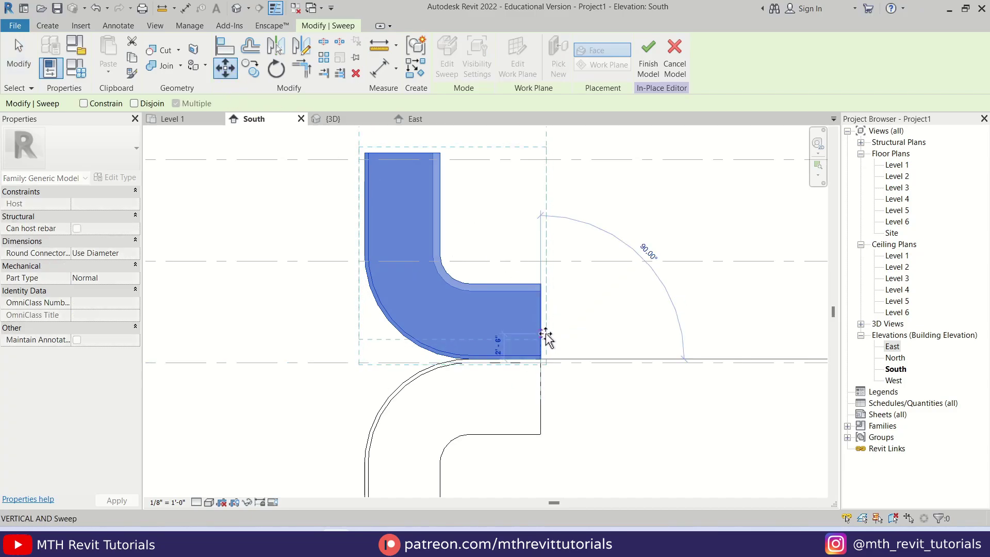
click(540, 264)
scroll(541, 335, down, 4)
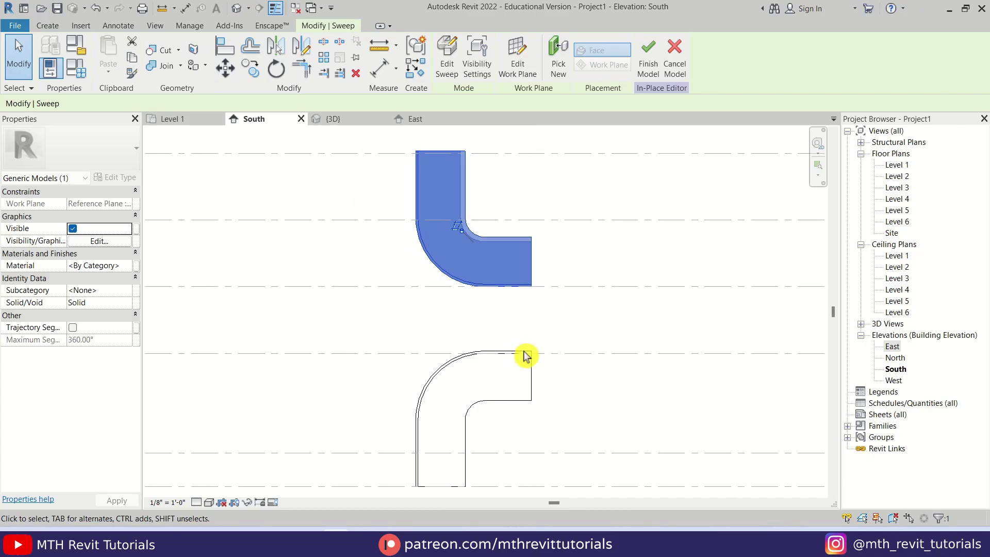
click(572, 330)
middle_drag(484, 355, 502, 376)
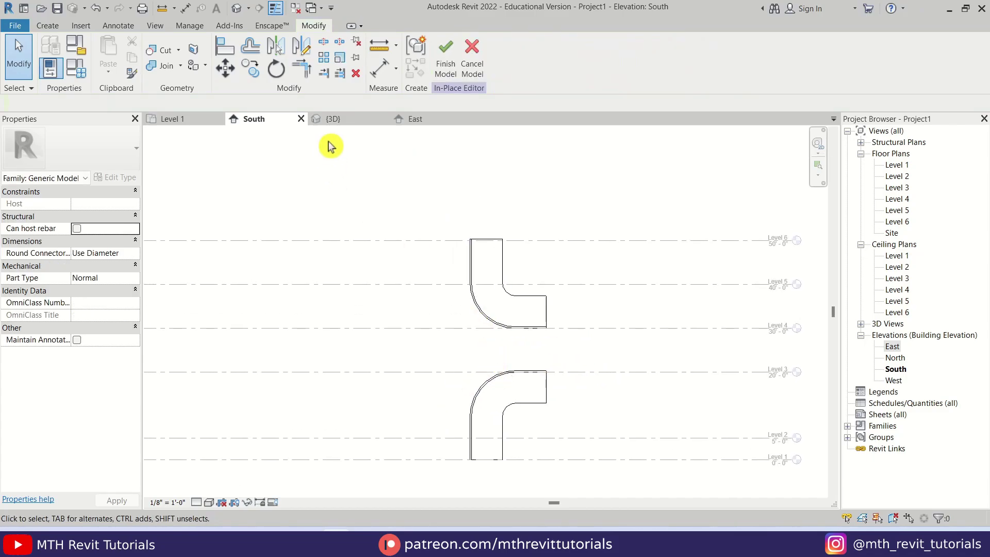
Check both sweeps in the 3D view and finish the in-place model.
click(333, 119)
shift+middle_drag(438, 309, 429, 282)
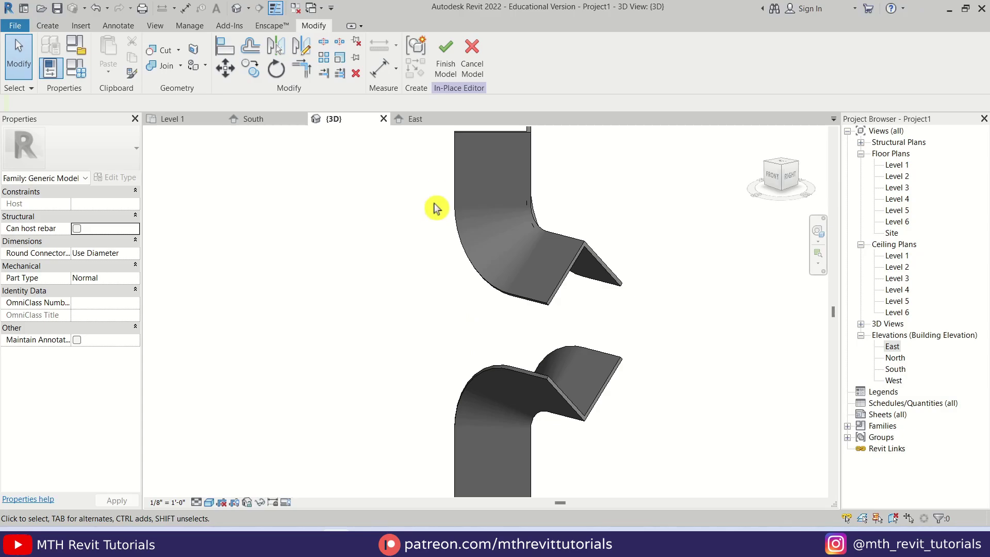
click(447, 78)
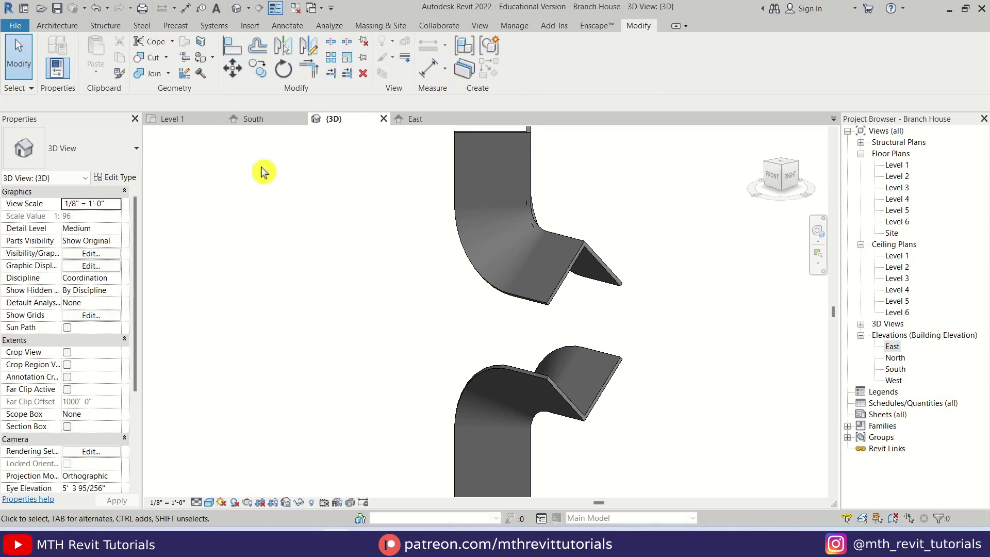
On Level 1, draw two Generic - 8" walls by Finish Face: Exterior, about 10' west from the V's lower end and 14'-0" north.
click(198, 124)
scroll(565, 309, up, 4)
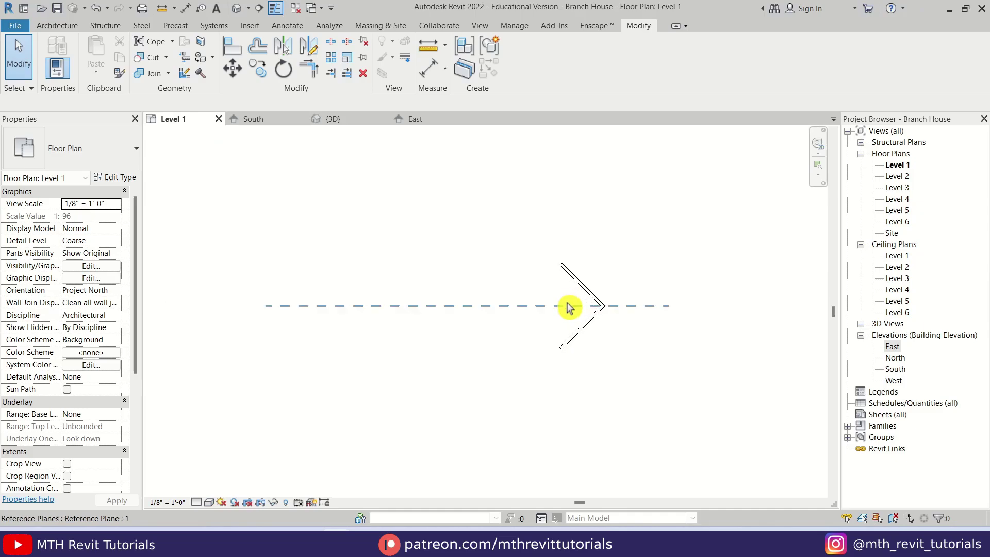
key(w)
key(a)
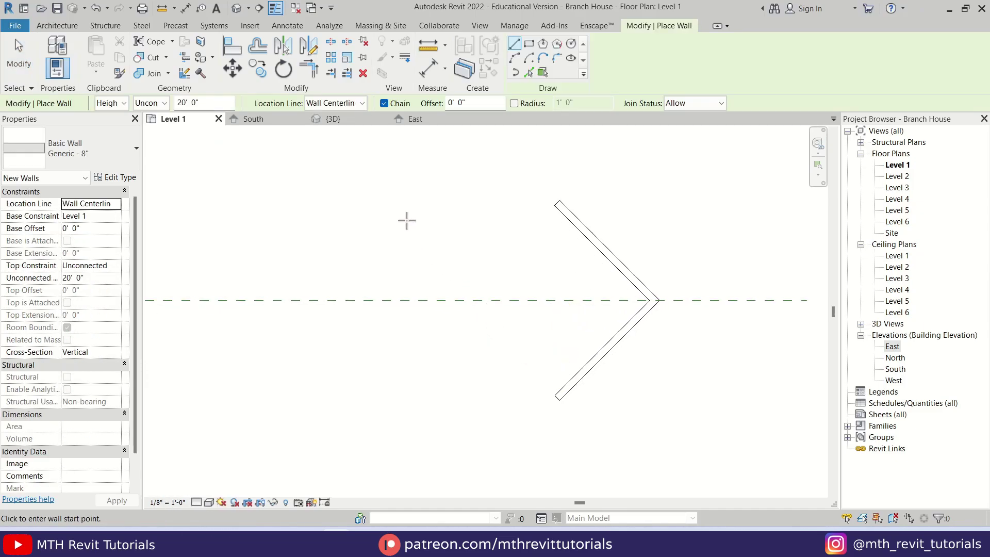
click(360, 105)
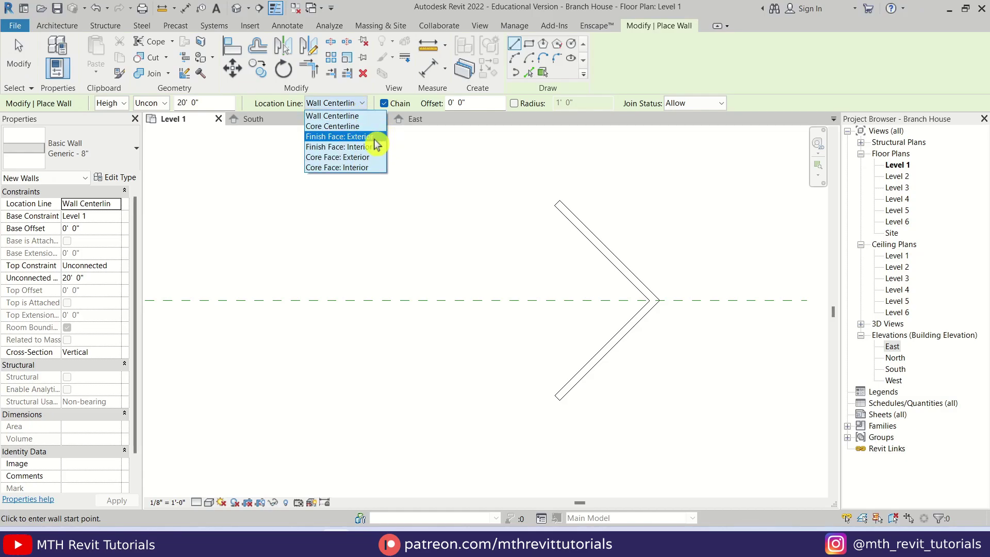
click(378, 140)
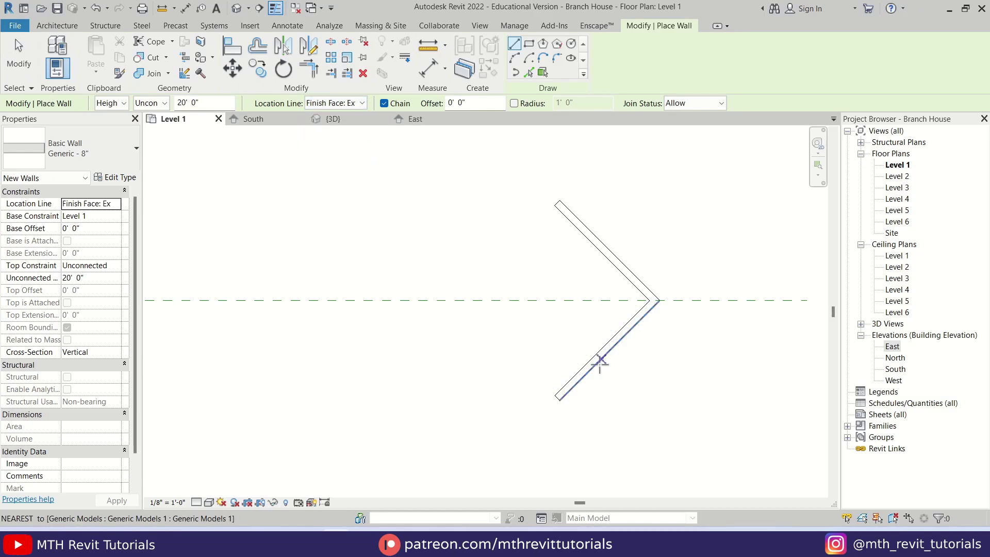
click(562, 400)
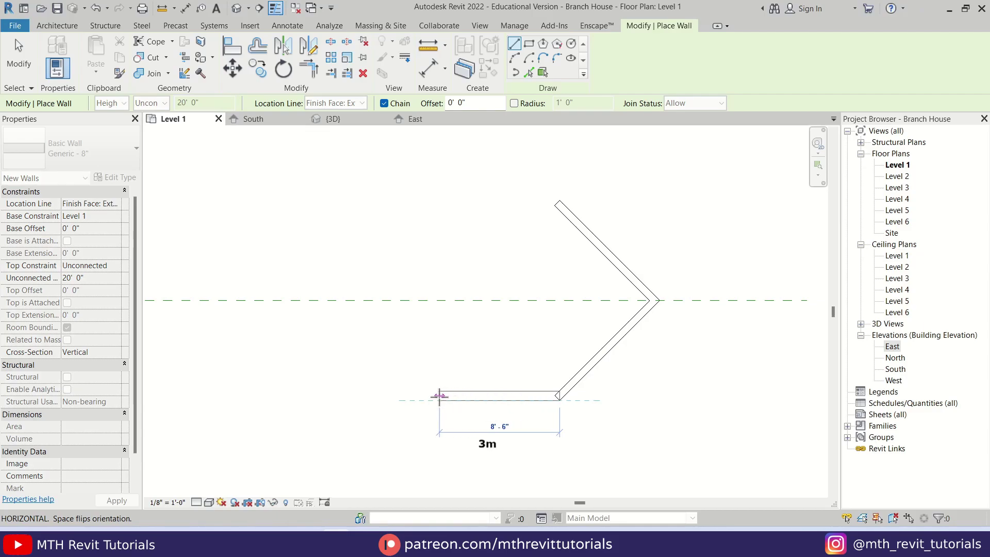
click(419, 400)
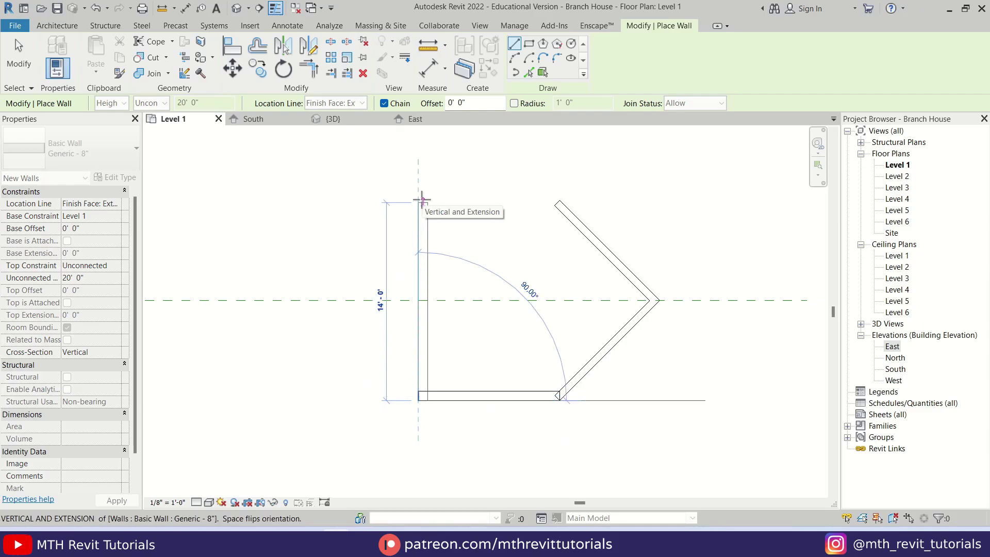
click(422, 199)
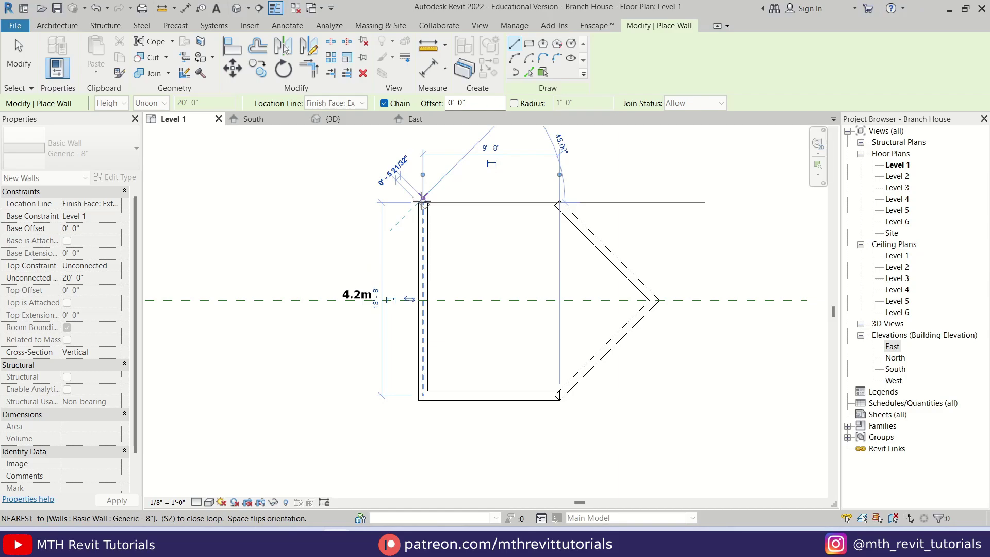
key(Escape)
key(Escape)
Edit the south wall's profile in the 3D front view and delete its top line and the vertical line beside the sweep.
click(347, 122)
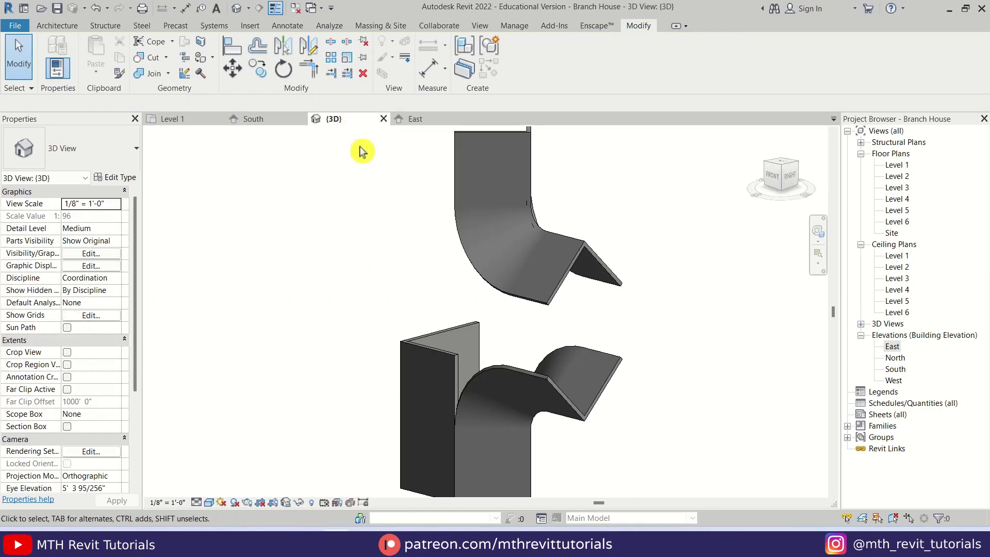
shift+middle_drag(412, 306, 457, 358)
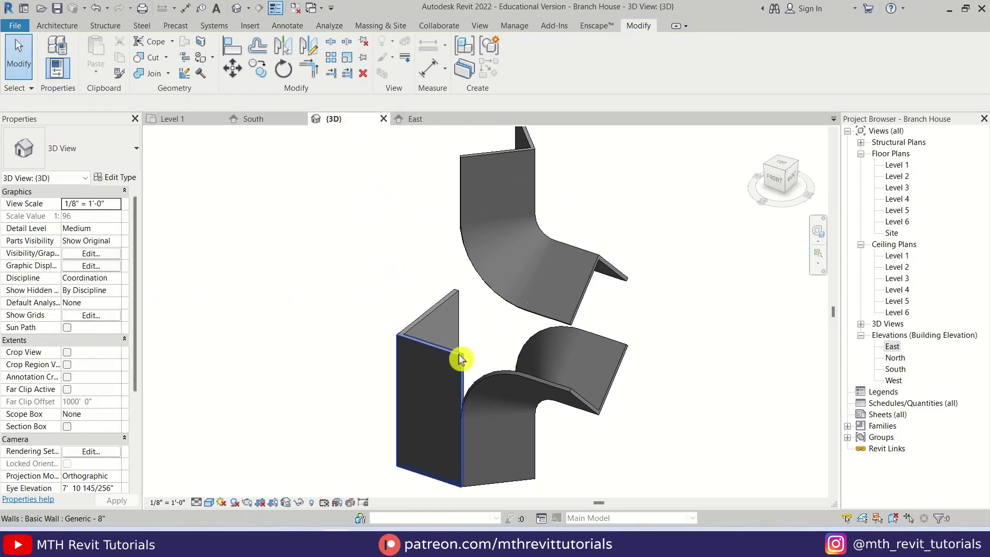
click(457, 355)
click(523, 71)
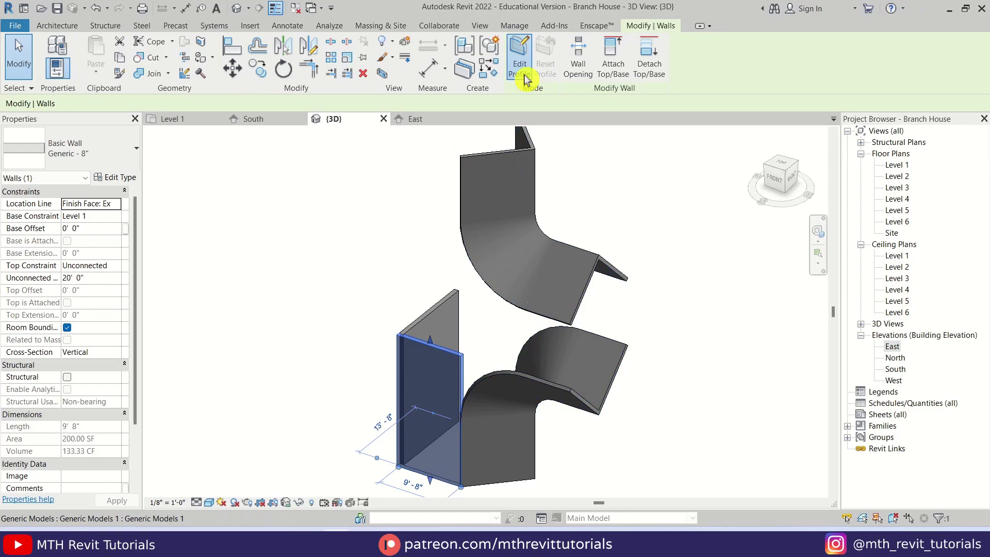
click(779, 183)
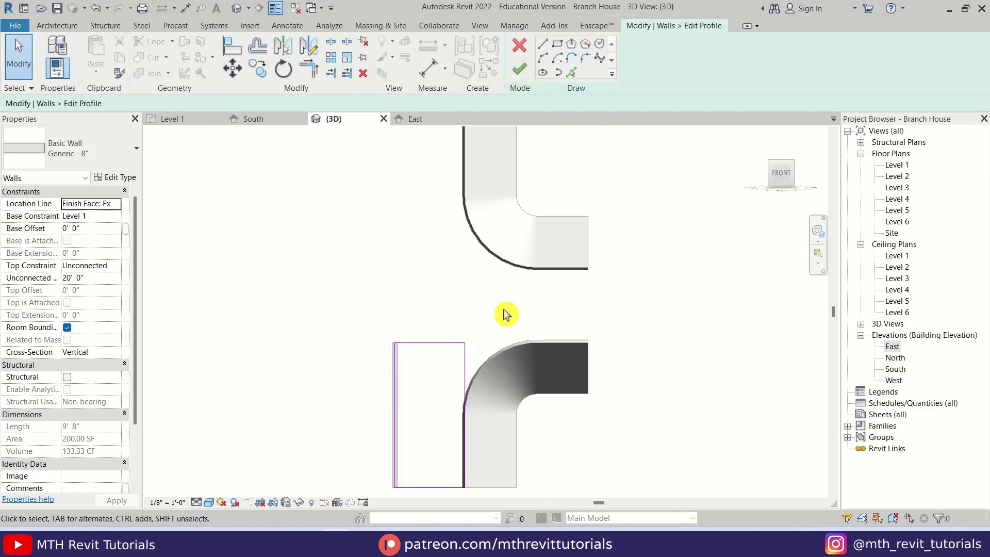
drag(504, 309, 459, 353)
key(Delete)
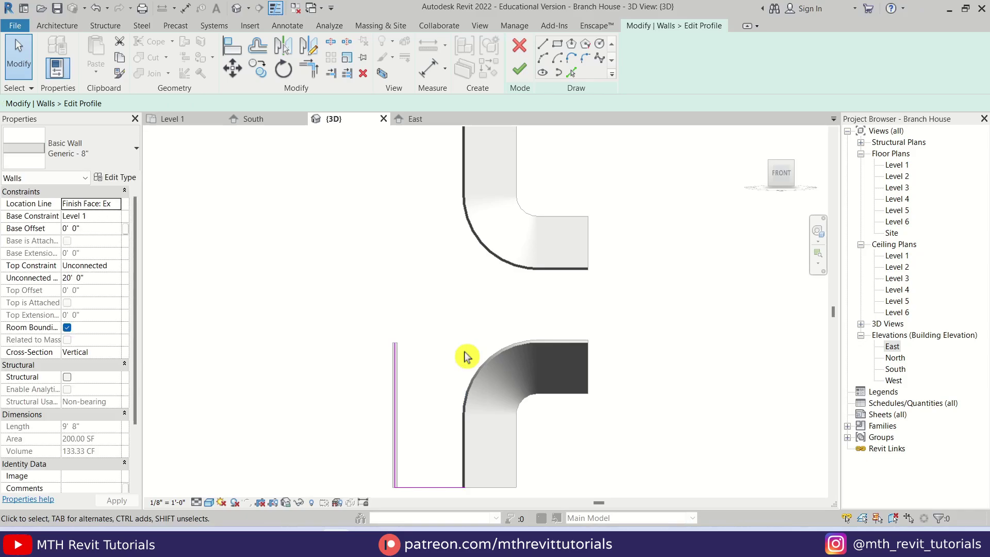
Switch the view to Hidden Line and trace the straight and curved outer-bend edges of both sweeps into the profile with Pick Lines.
key(h)
key(d)
middle_drag(464, 387, 491, 368)
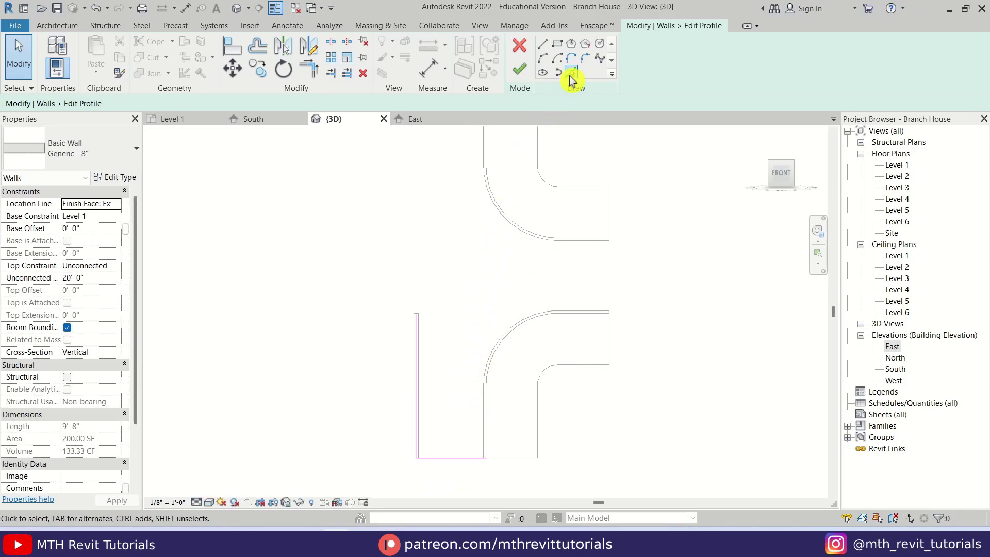
click(572, 72)
scroll(504, 426, up, 1)
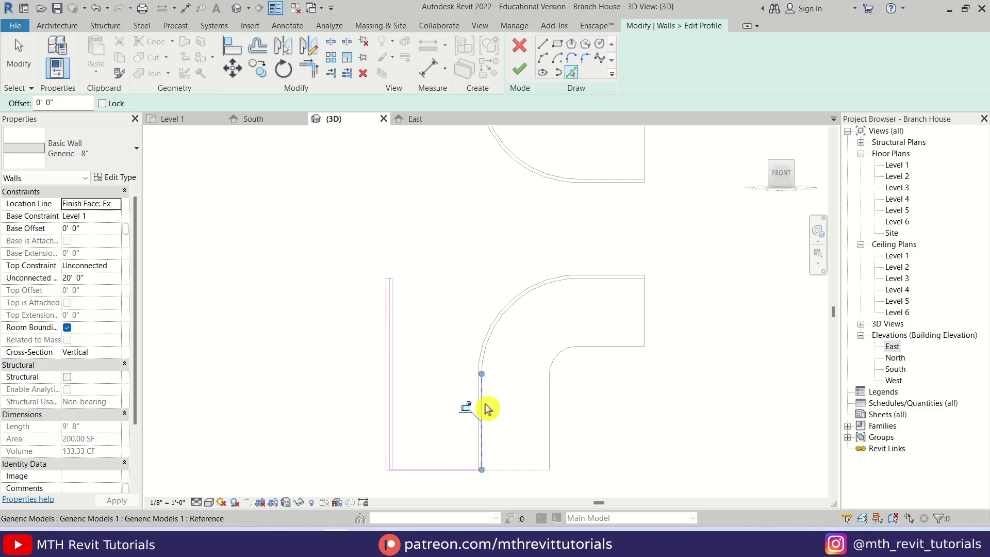
middle_drag(540, 230, 556, 368)
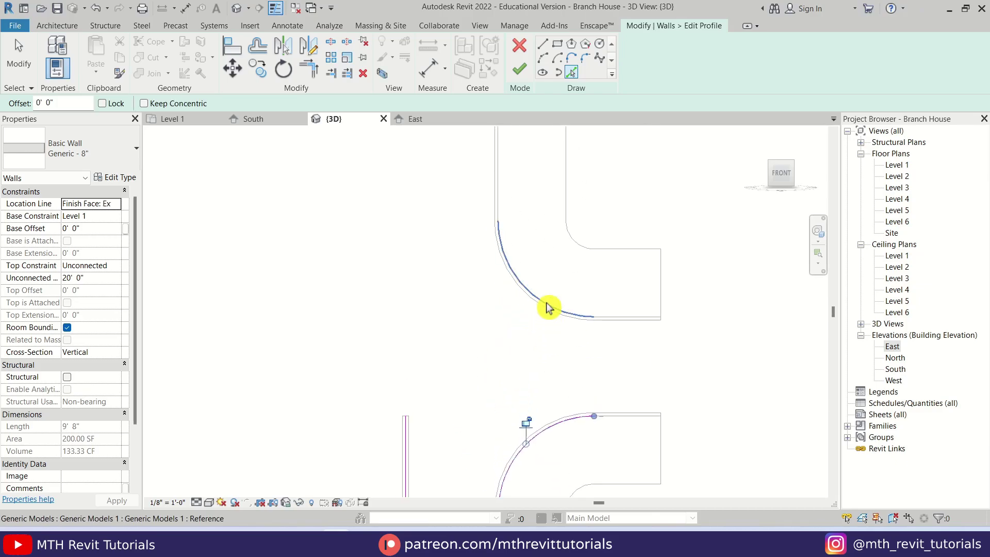
click(548, 303)
ctrl+scroll(500, 234, up, 3)
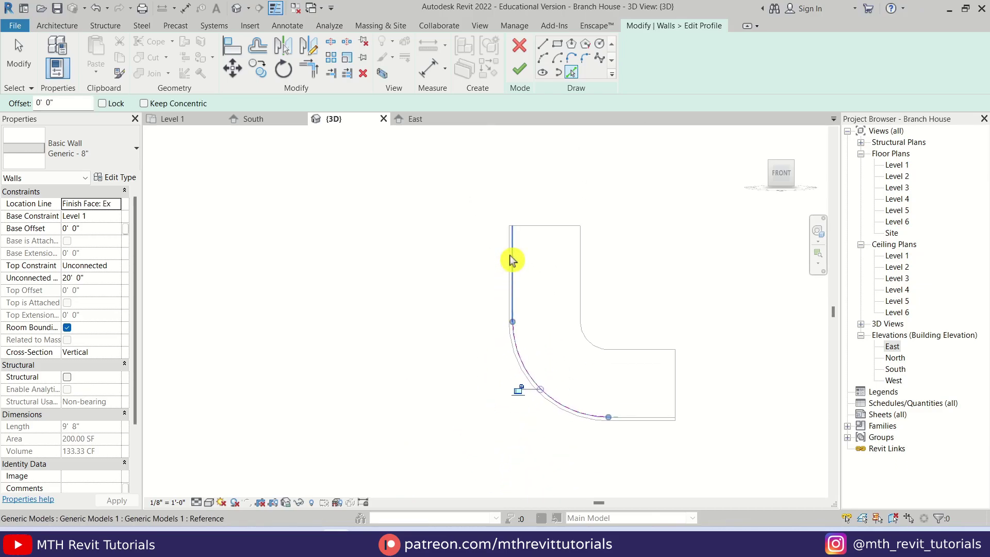
click(512, 260)
Draw a 5'-0" horizontal profile line from the upper end of the upper sweep's traced edge, heading away from the sweep.
click(544, 45)
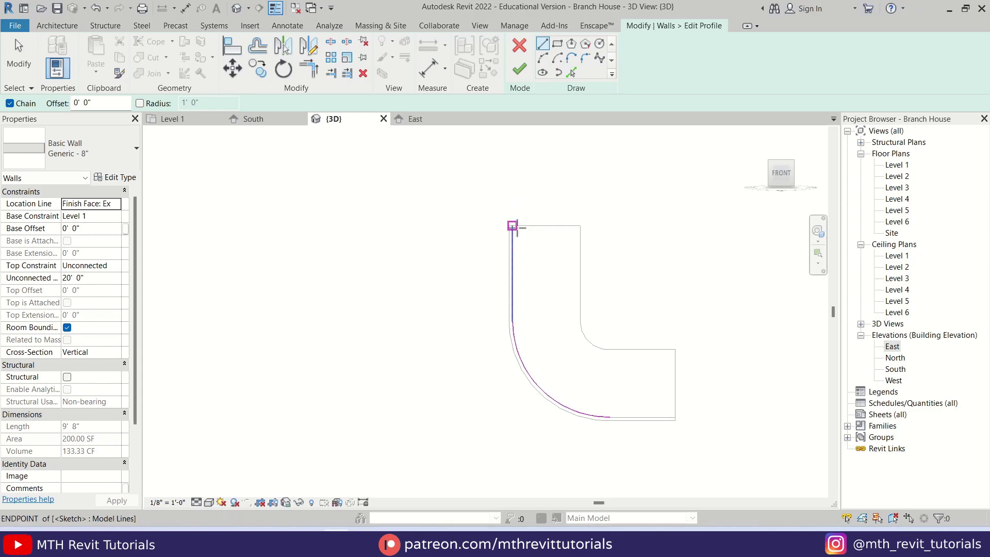
click(512, 225)
click(464, 225)
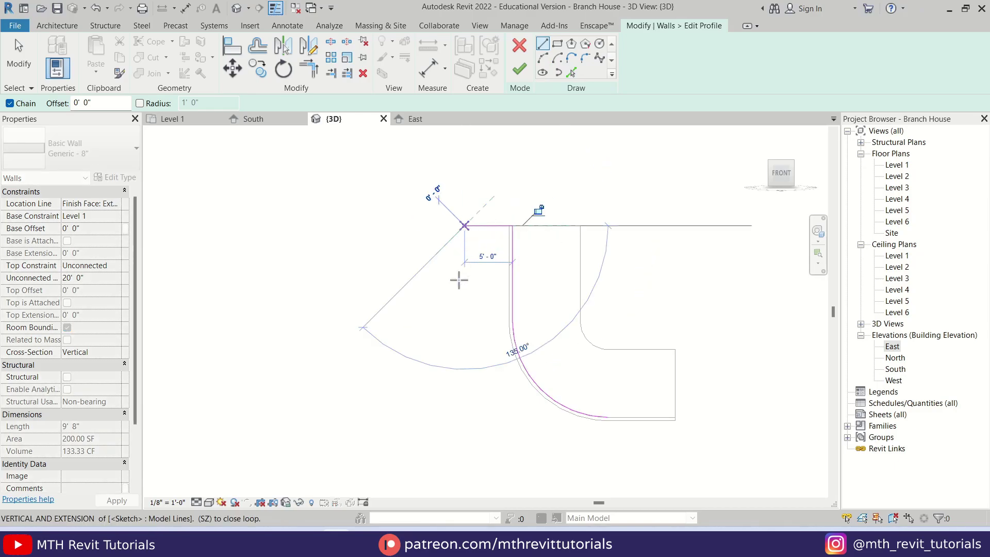
key(Escape)
key(Escape)
key(Escape)
Use Trim/Extend to join the wall profile's outer vertical line with the top horizontal line in a corner.
scroll(463, 263, down, 2)
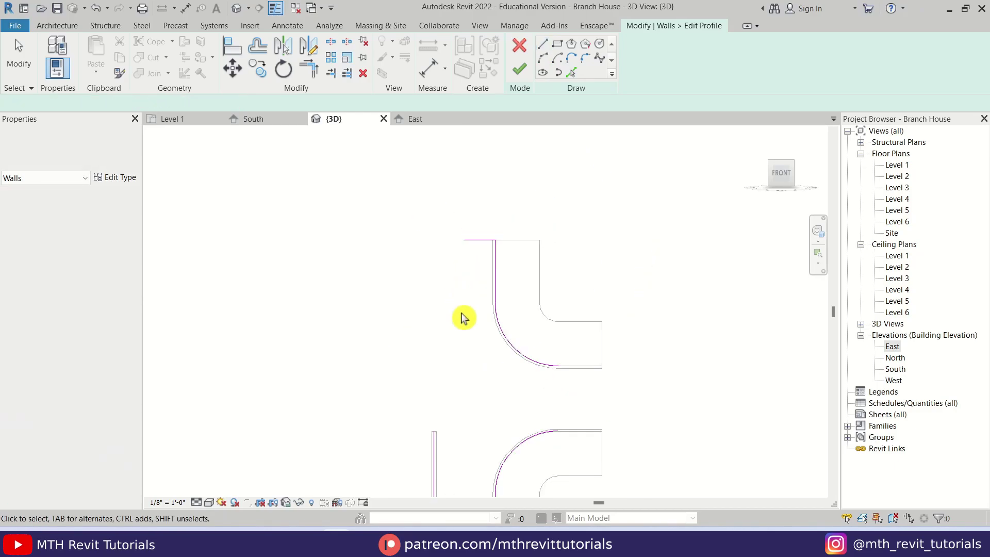
key(t)
key(r)
click(437, 455)
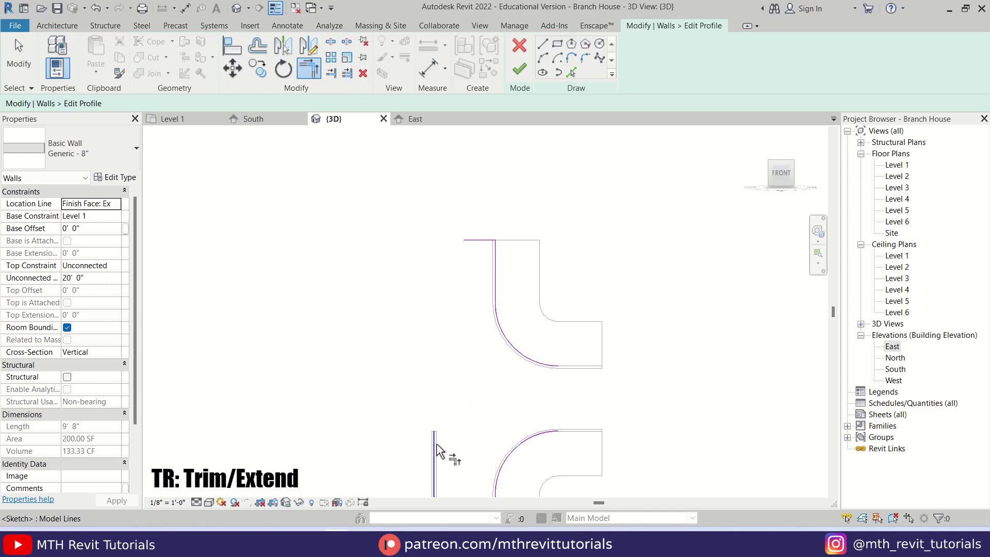
click(472, 241)
Draw a vertical profile line connecting the ends of the two traced arcs to close the gap between the sweeps.
middle_drag(497, 417, 466, 384)
click(543, 47)
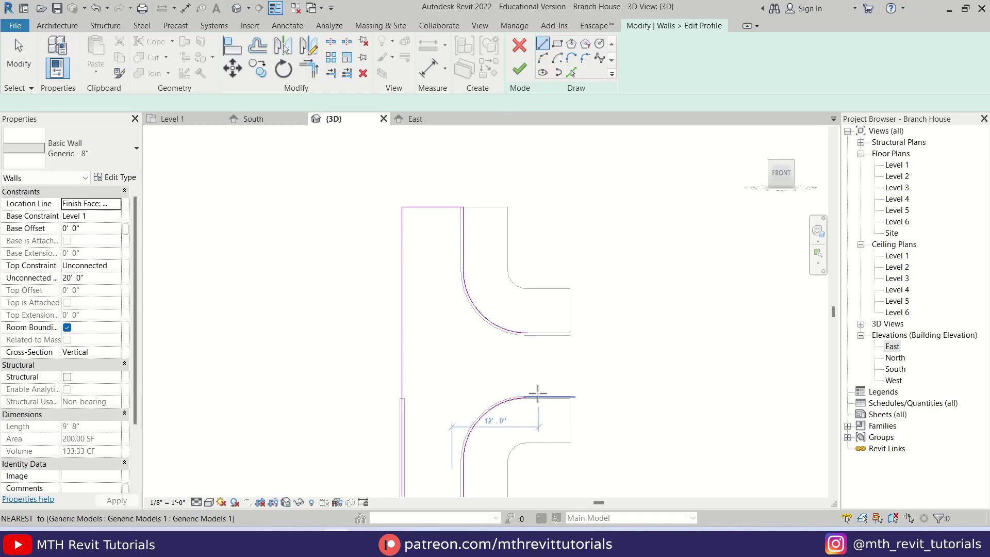
scroll(522, 398, up, 3)
click(516, 401)
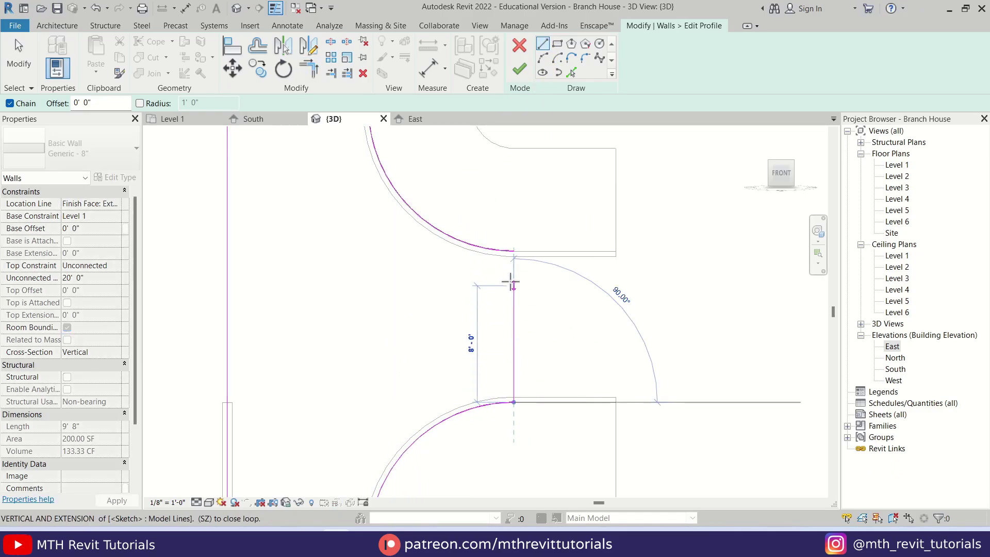
click(513, 251)
scroll(505, 302, down, 3)
Align the profile's outer vertical line with the west wall's exterior face and remove the unsatisfied constraints.
scroll(341, 353, up, 3)
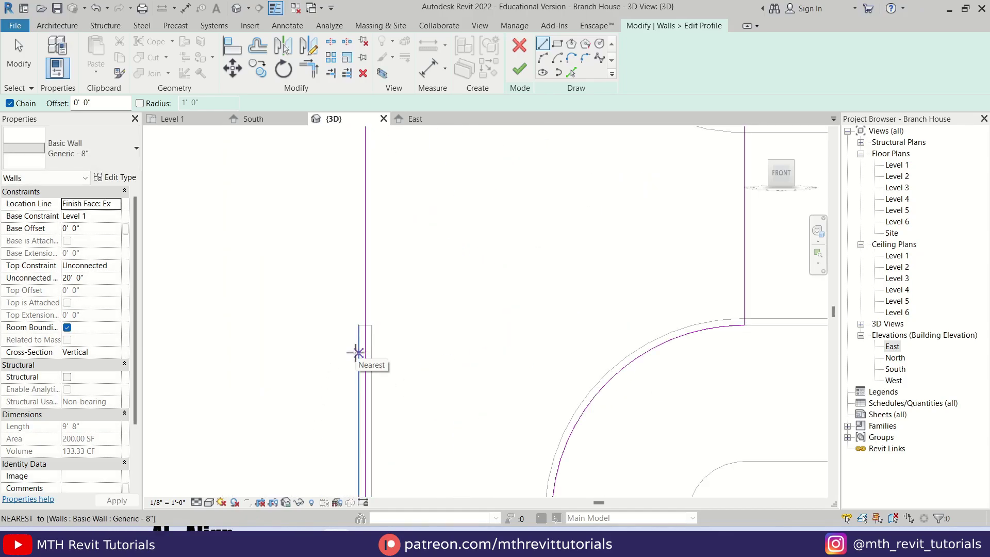
key(a)
key(l)
scroll(355, 352, up, 2)
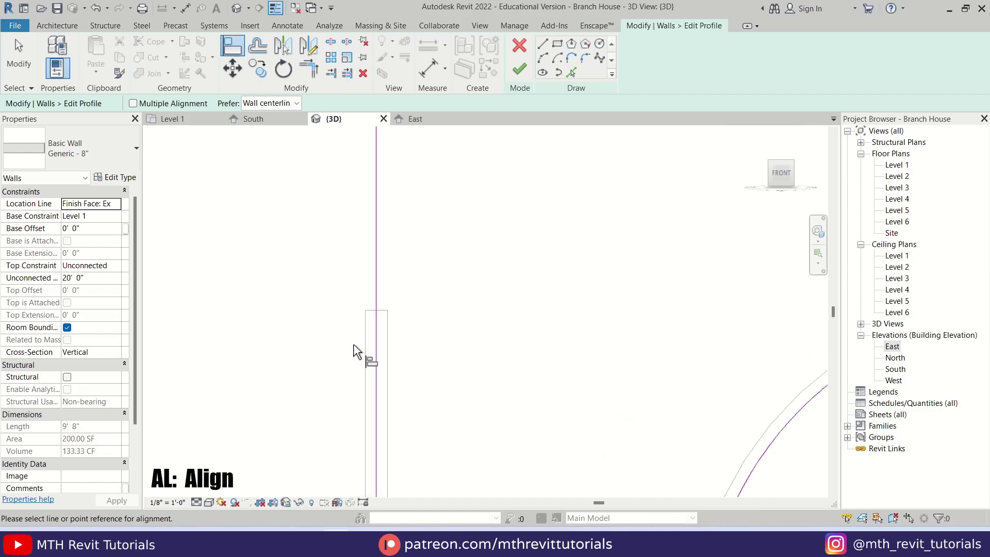
scroll(356, 346, up, 1)
key(Tab)
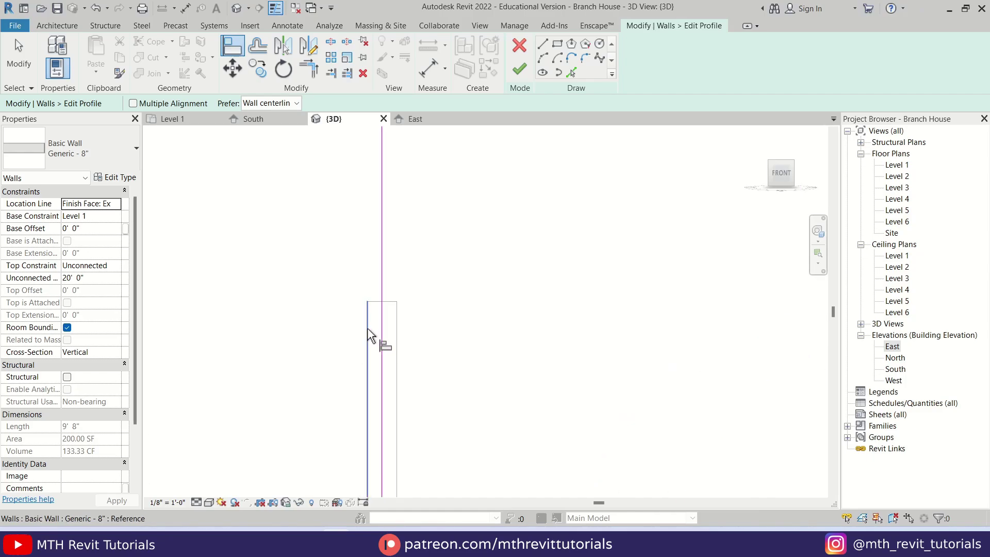
click(367, 338)
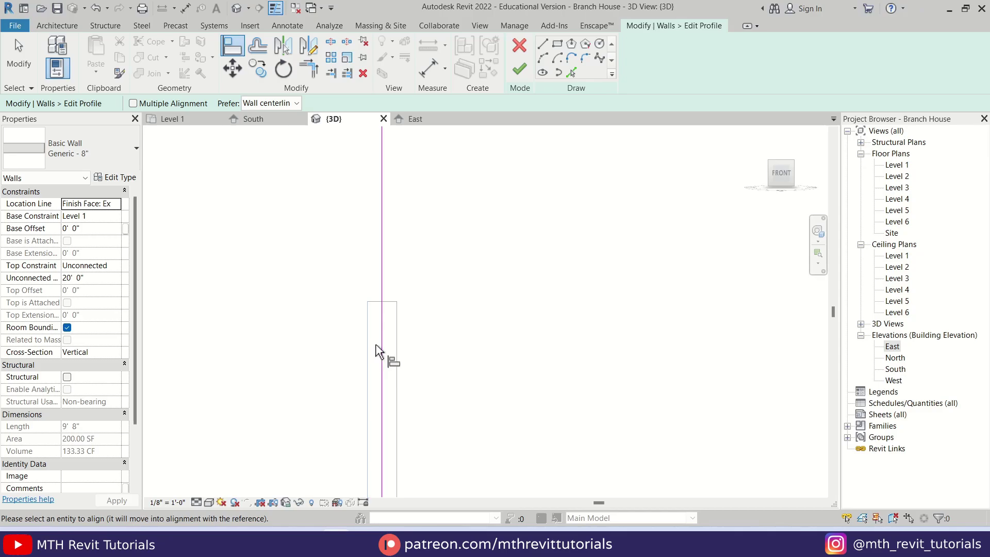
click(382, 316)
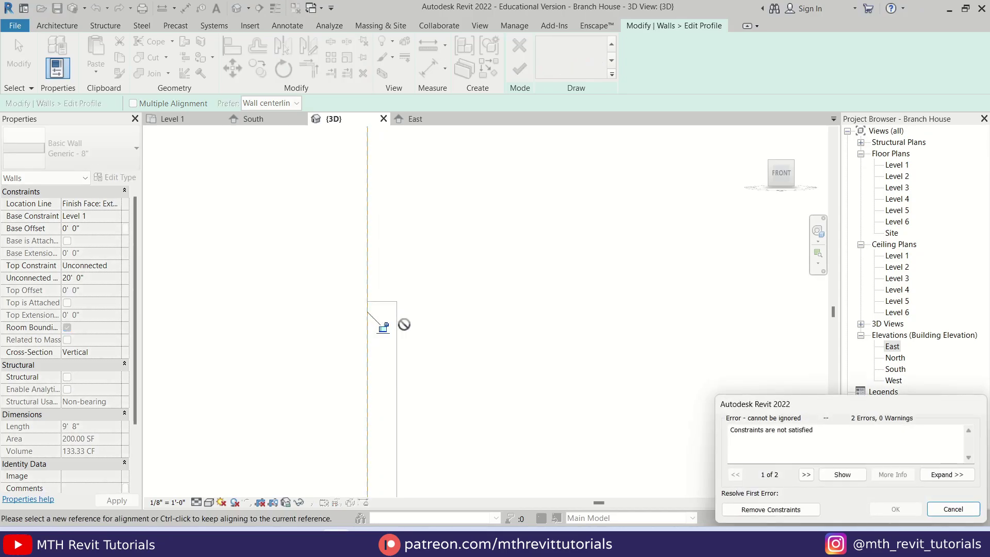
click(810, 513)
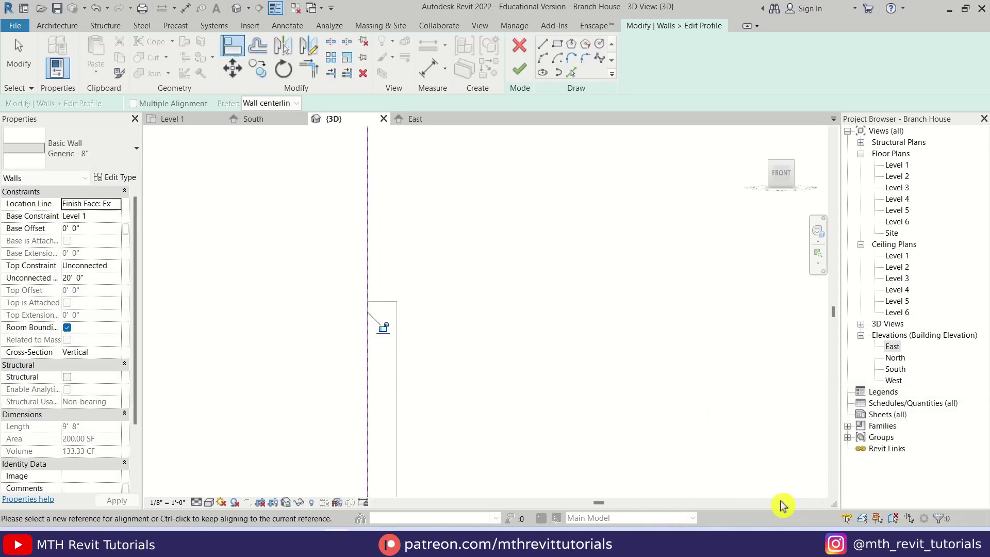
scroll(542, 362, down, 5)
key(Escape)
key(Escape)
Select the whole profile sketch to check it, finish the south wall's profile edit and dismiss the warning.
mouse_move(540, 352)
middle_down()
mouse_move(506, 374)
mouse_move(464, 369)
middle_up()
scroll(438, 268, down, 2)
mouse_move(394, 187)
mouse_down()
mouse_move(482, 268)
mouse_move(590, 427)
mouse_move(609, 490)
mouse_up()
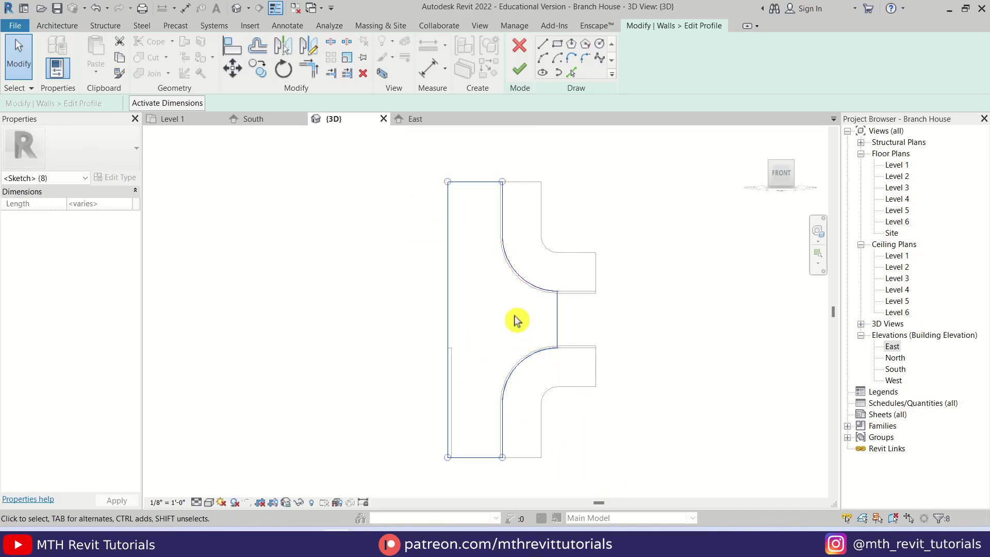
click(555, 201)
click(525, 75)
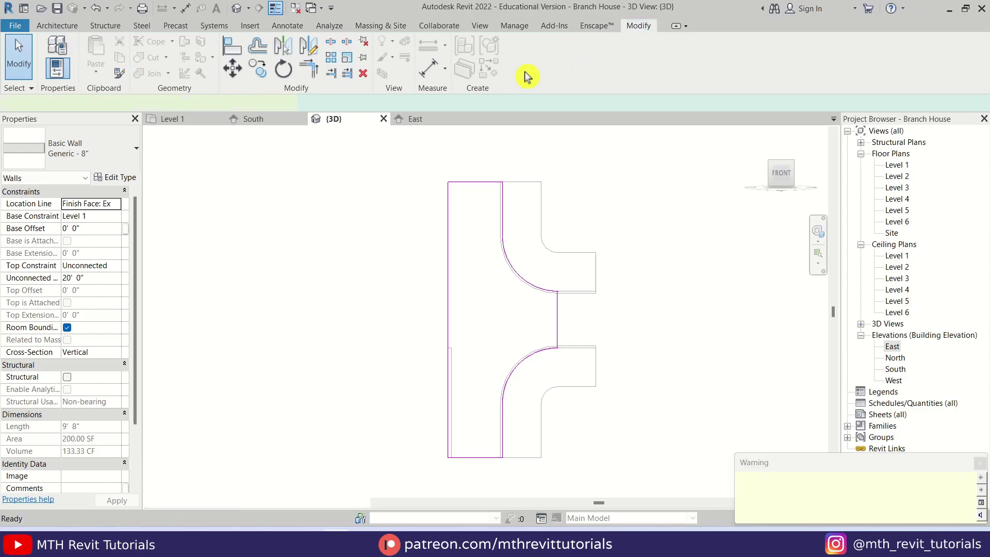
click(968, 467)
mouse_move(626, 301)
shift+middle_down()
mouse_move(385, 378)
mouse_move(472, 390)
mouse_move(325, 371)
mouse_move(512, 392)
mouse_move(515, 278)
mouse_move(477, 370)
mouse_move(363, 366)
mouse_move(487, 175)
shift+middle_up()
key(Escape)
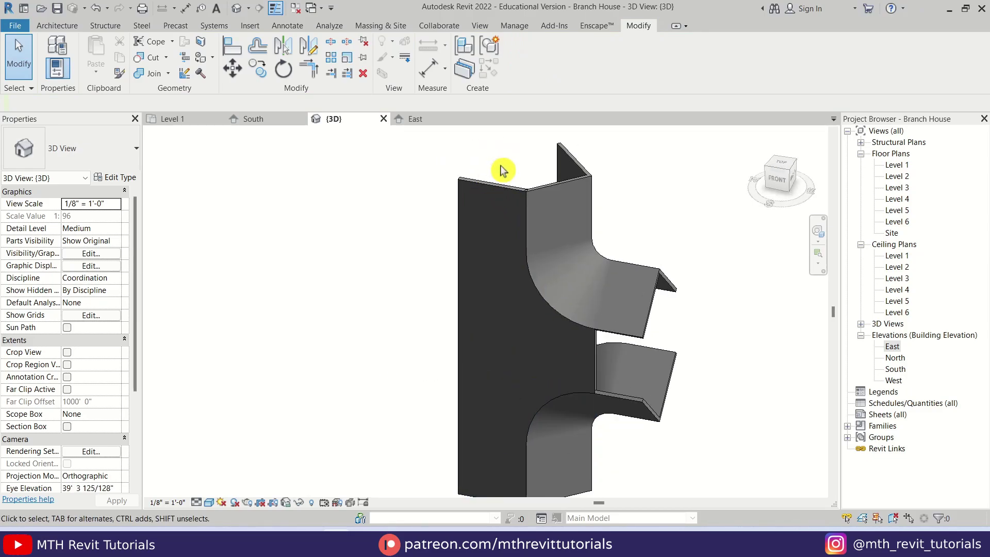
In the Level 1 plan, mirror a copy of the south wall across the horizontal reference plane by drawing the axis along it.
click(191, 123)
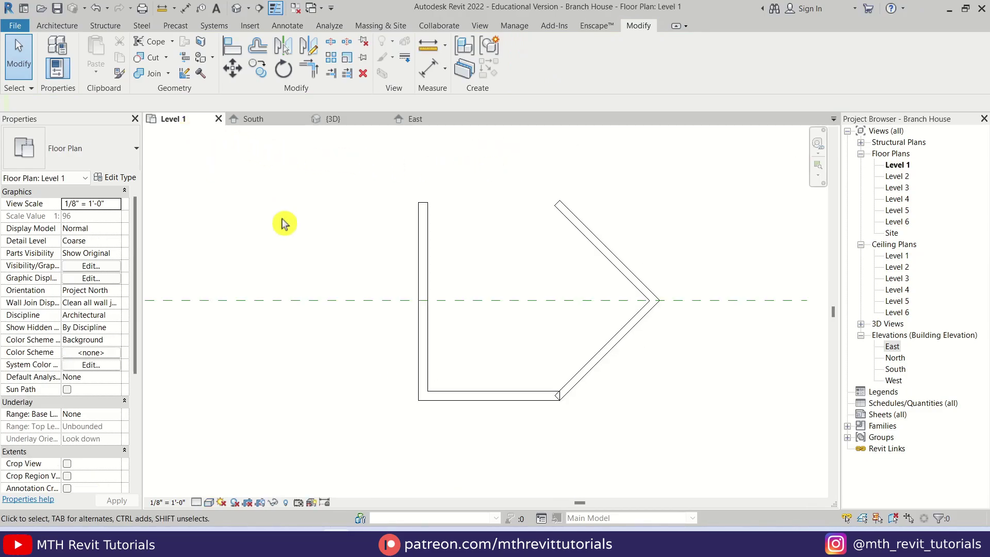
click(504, 397)
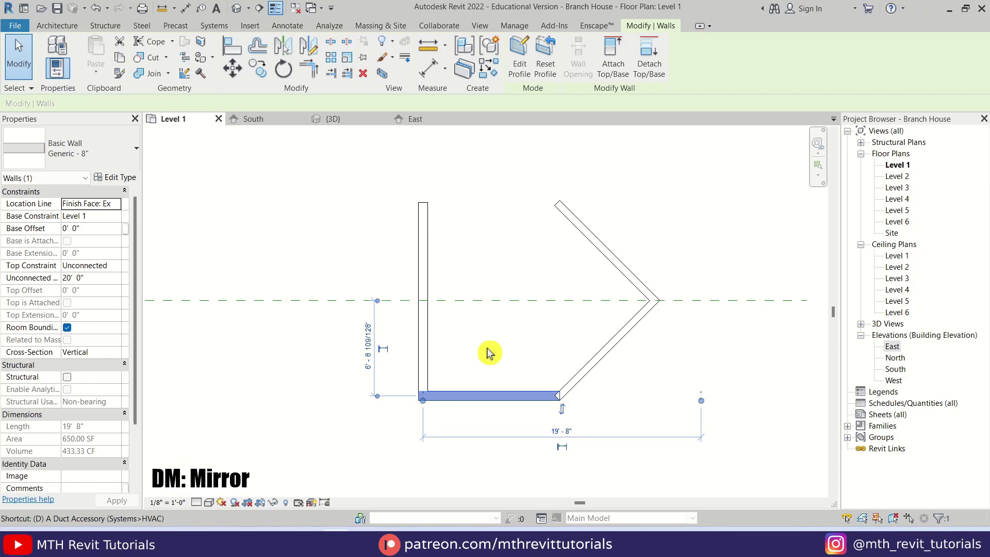
key(m)
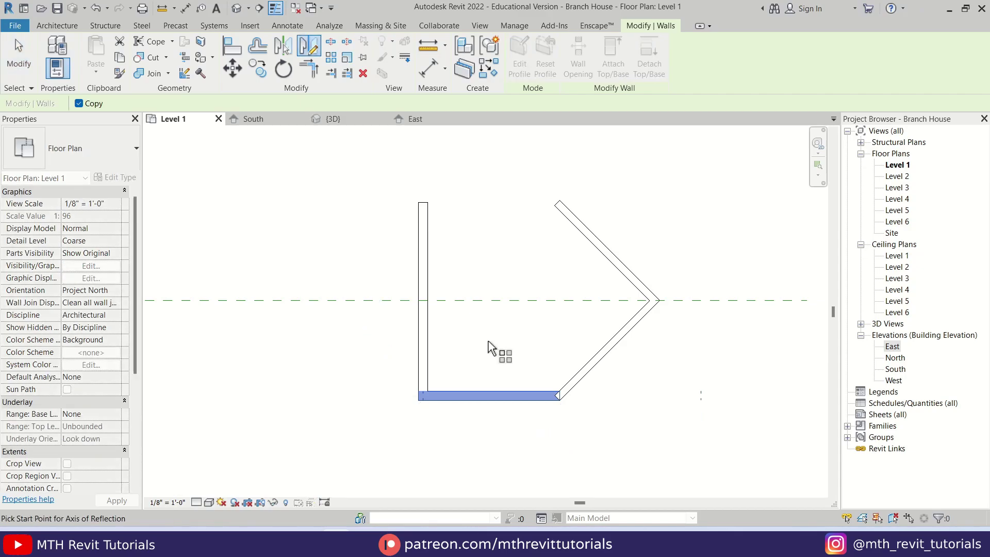
click(485, 301)
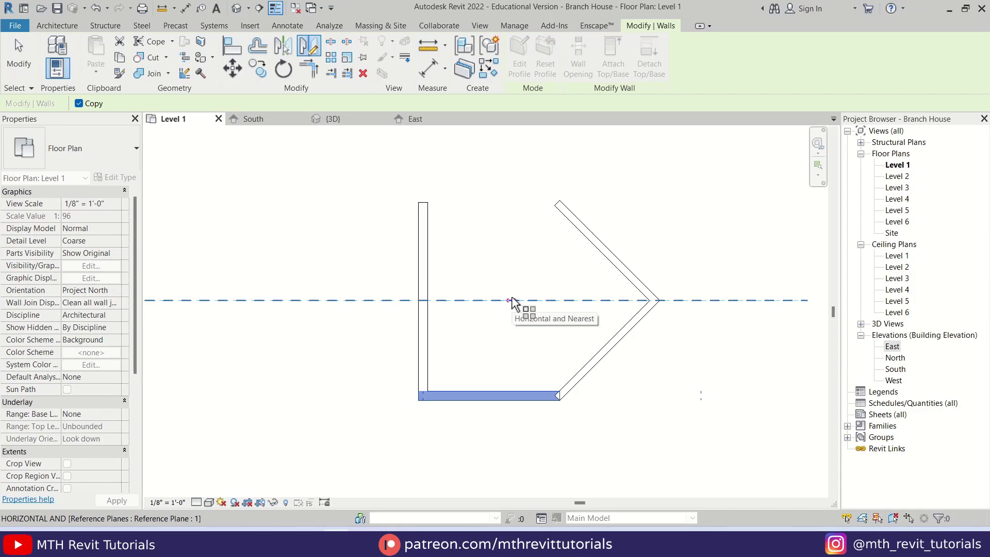
click(512, 300)
click(521, 360)
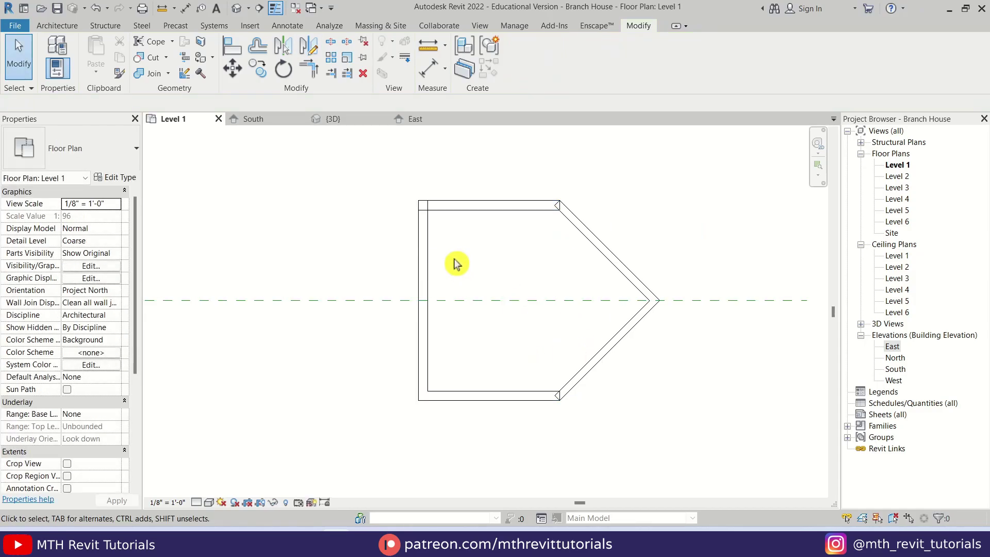
In the 3D view, align the top of the lower west wall with the top face of the taller adjoining side wall.
click(338, 119)
shift+middle_drag(444, 306, 522, 369)
scroll(397, 256, up, 2)
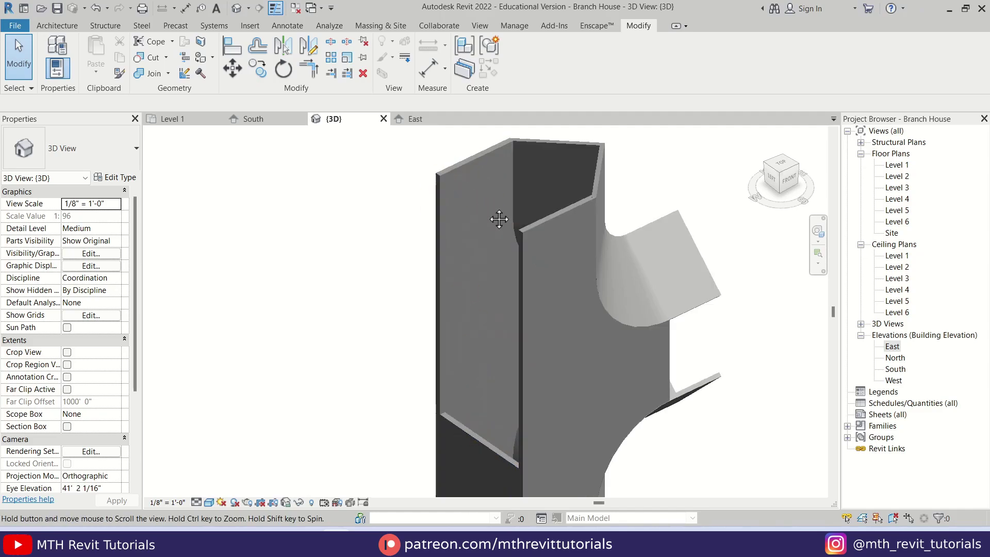
scroll(464, 230, up, 3)
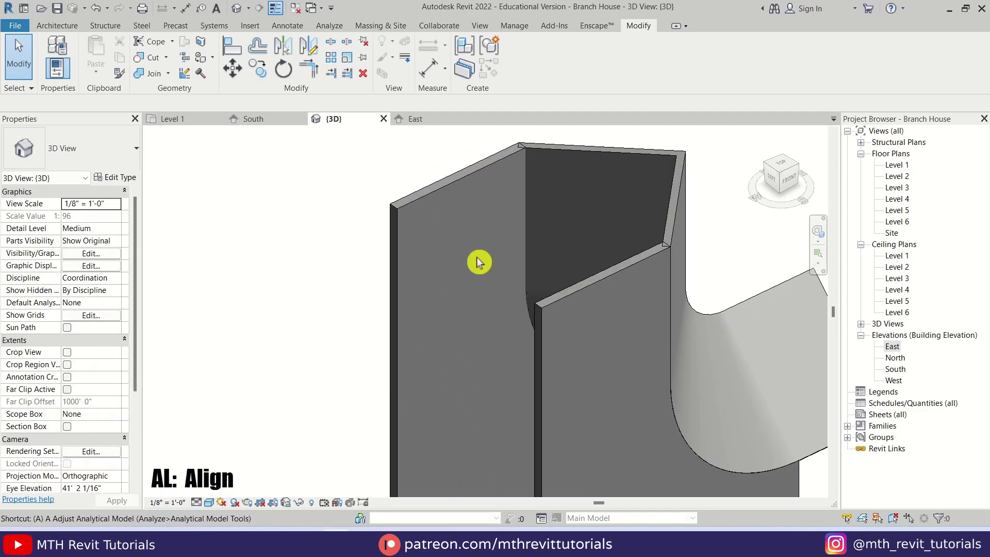
key(l)
scroll(436, 231, up, 4)
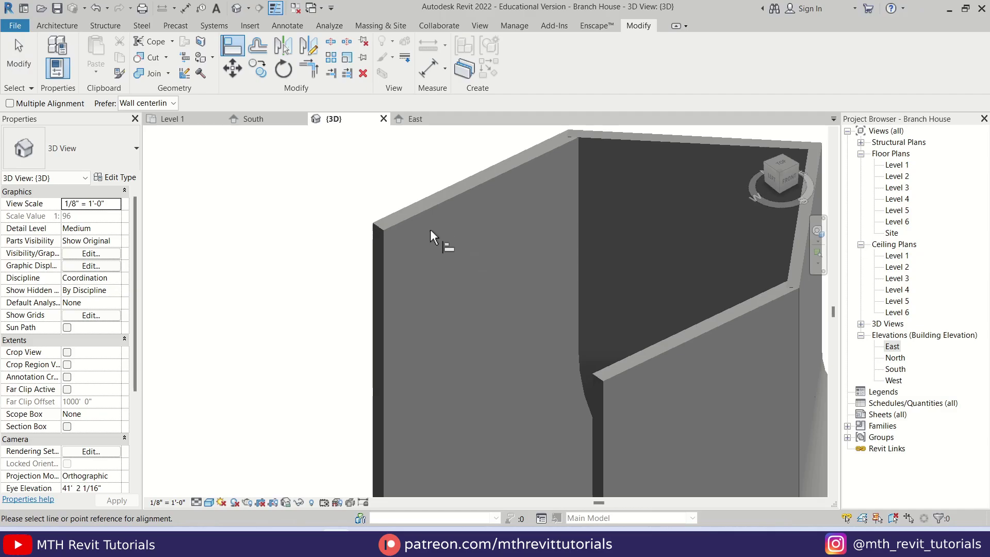
click(410, 209)
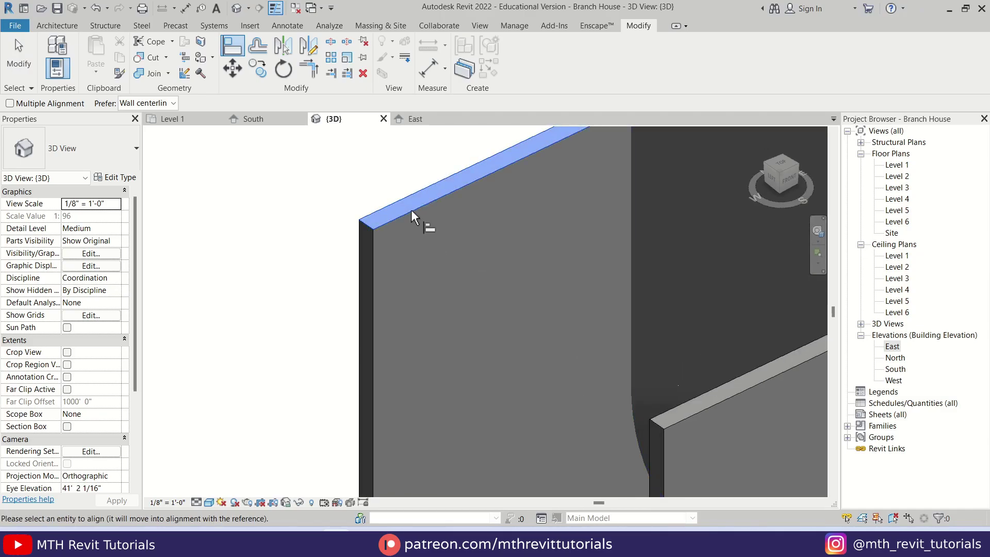
scroll(459, 232, down, 3)
scroll(475, 321, up, 5)
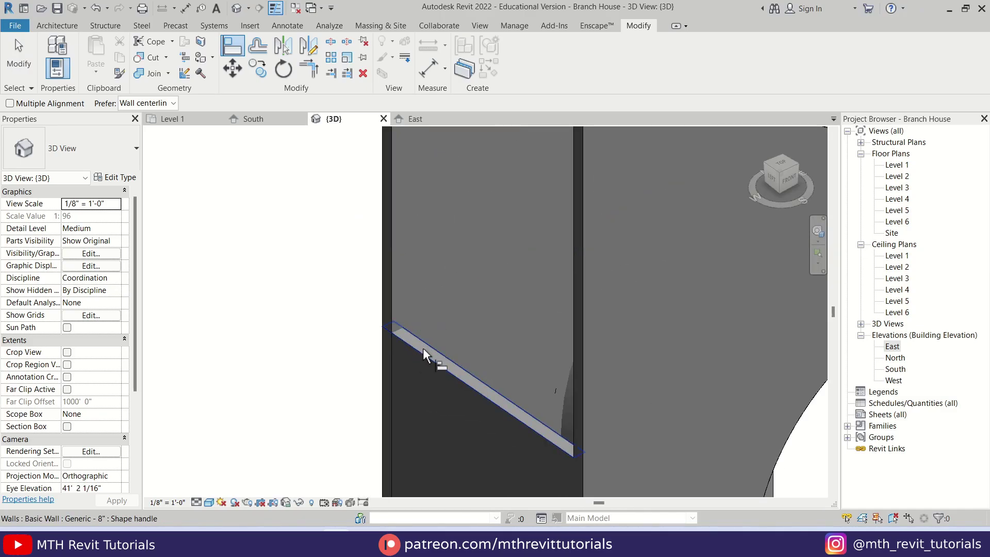
click(428, 348)
scroll(404, 382, down, 5)
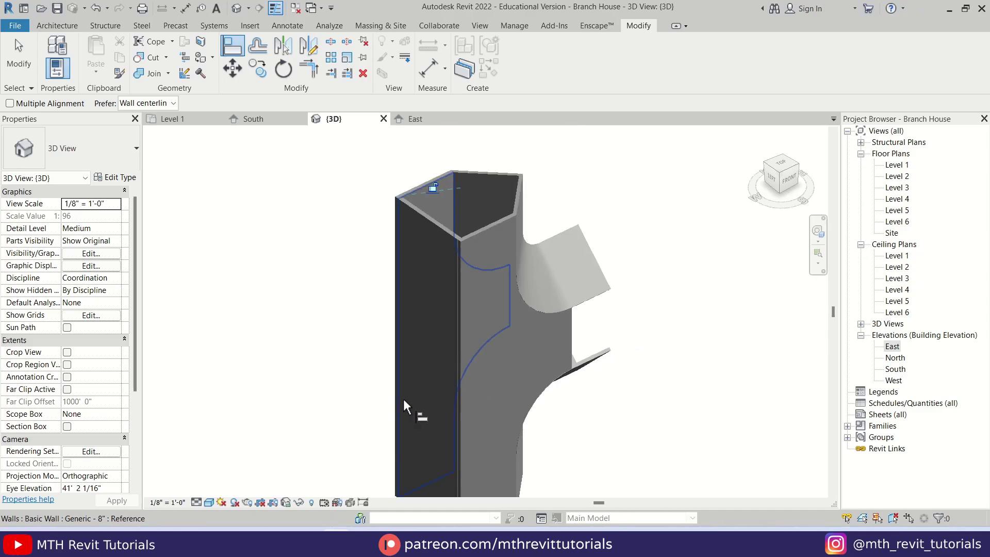
middle_drag(382, 238, 388, 275)
key(Escape)
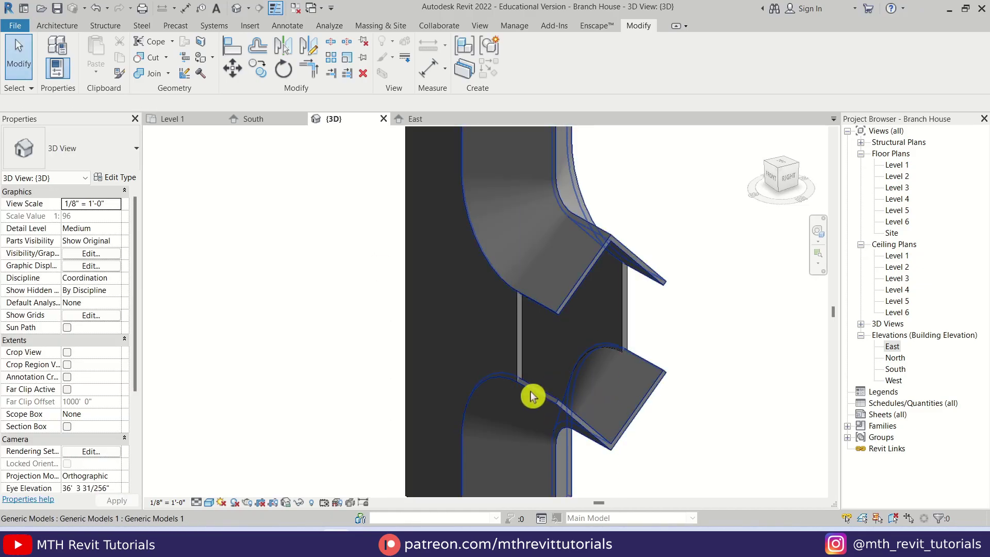
In the Level 3 plan, create a Generic - 12" floor with a rectangular boundary 19'-4" long between the side walls' inner faces.
shift+middle_drag(533, 396, 558, 391)
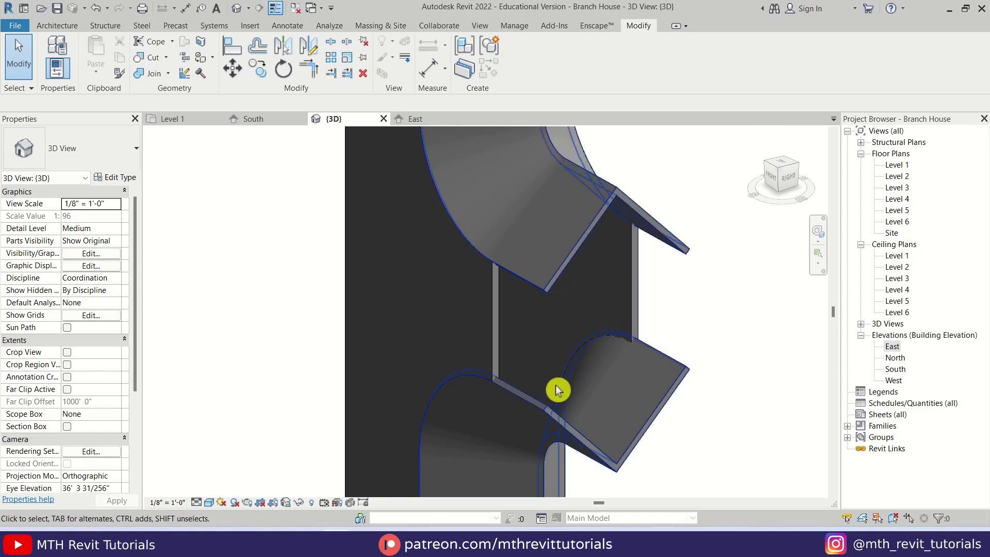
click(261, 124)
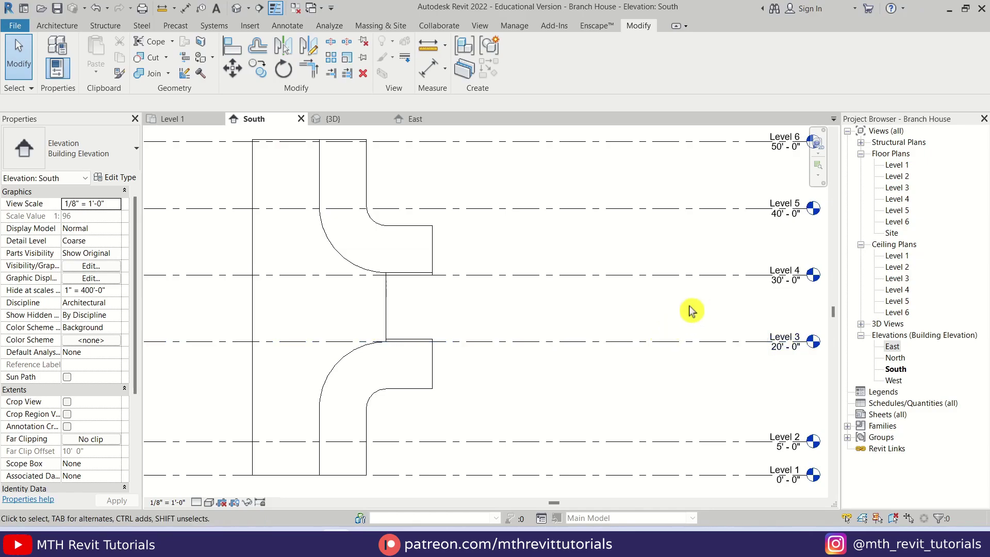
double_click(897, 188)
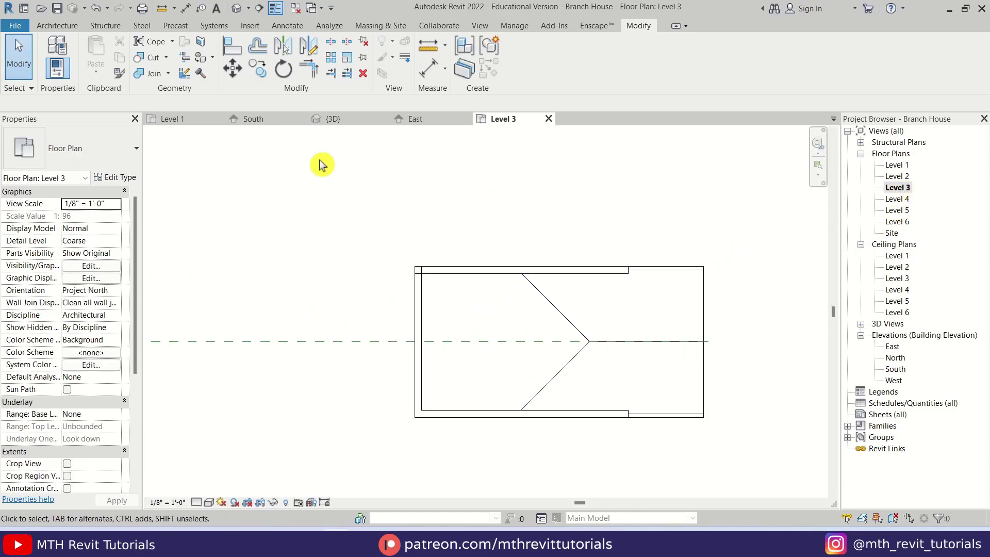
click(75, 29)
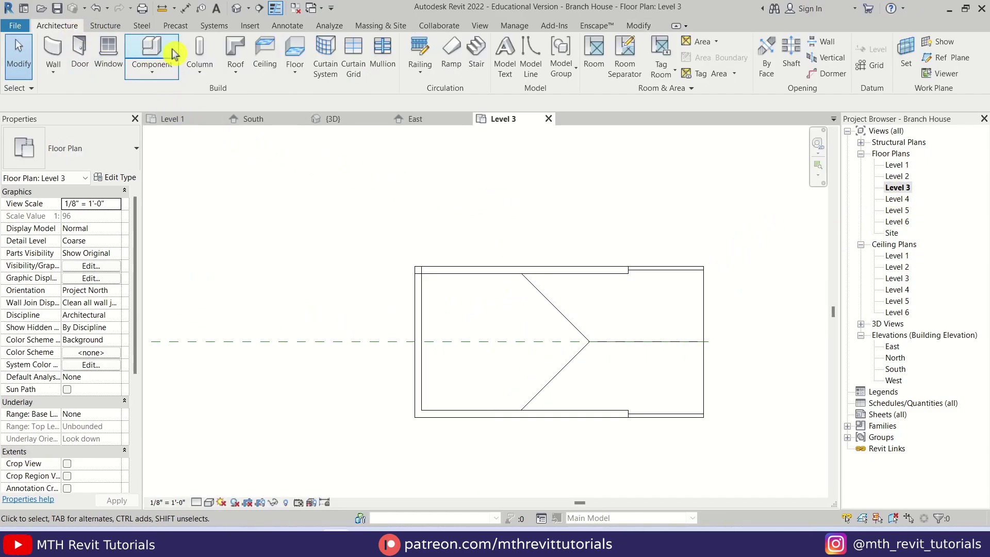
click(296, 61)
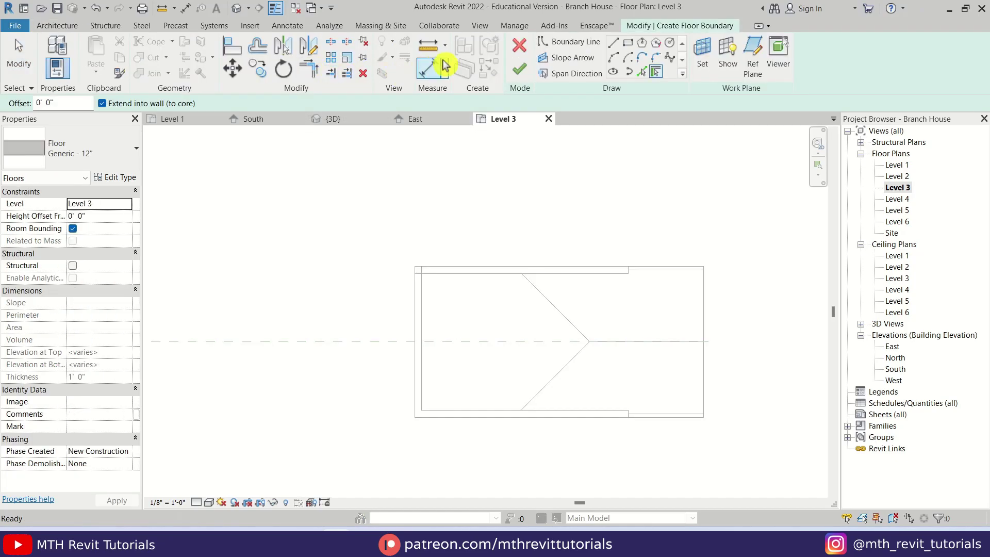
click(627, 43)
click(422, 273)
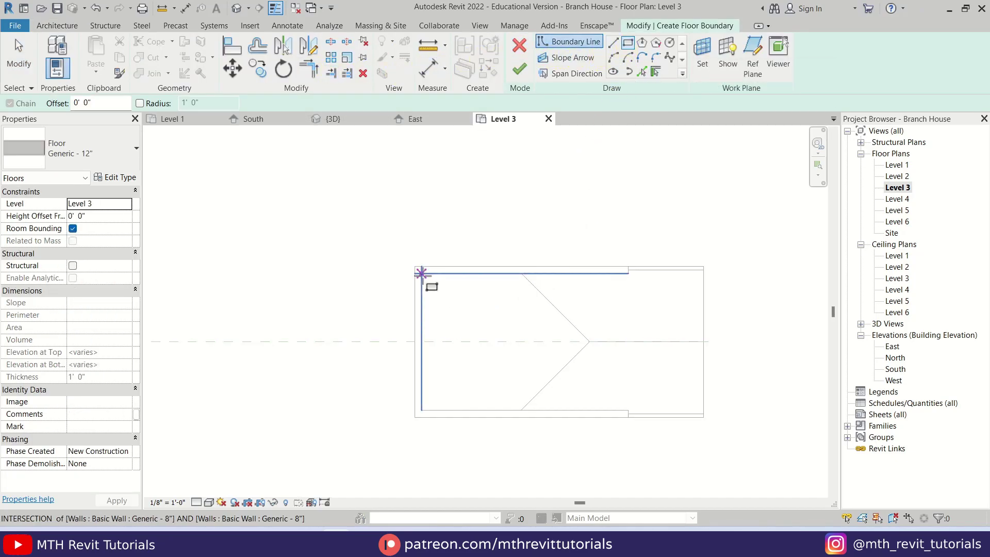
scroll(646, 392, up, 2)
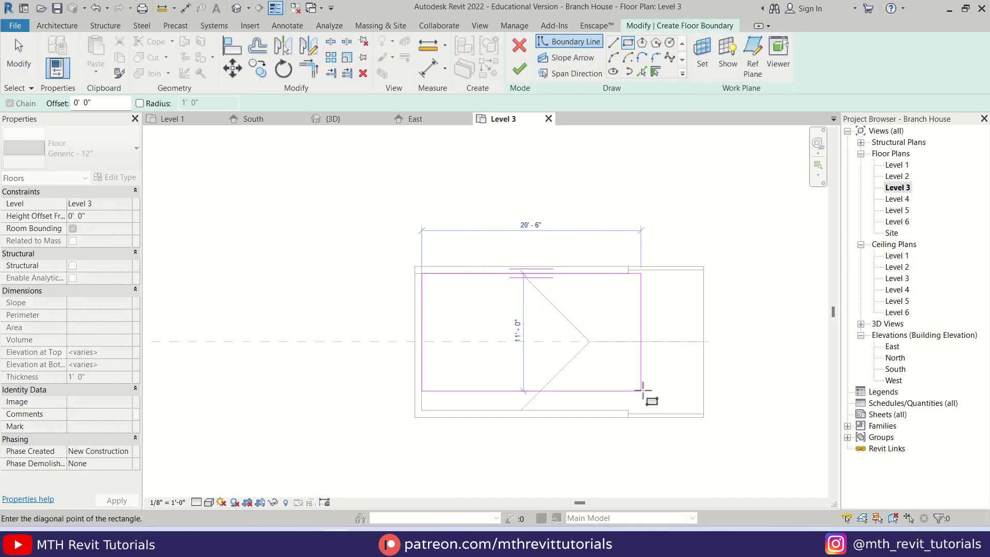
scroll(624, 400, up, 1)
click(625, 414)
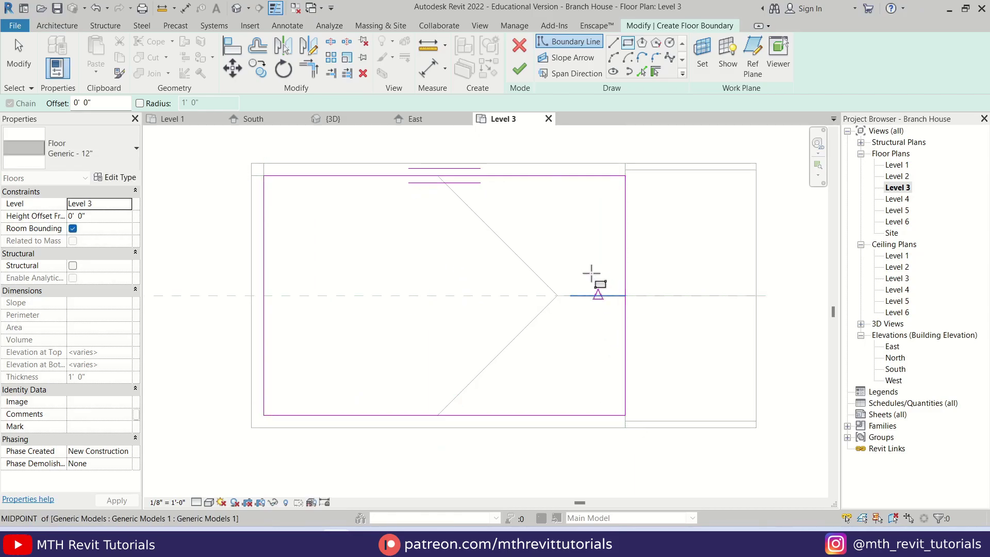
click(520, 69)
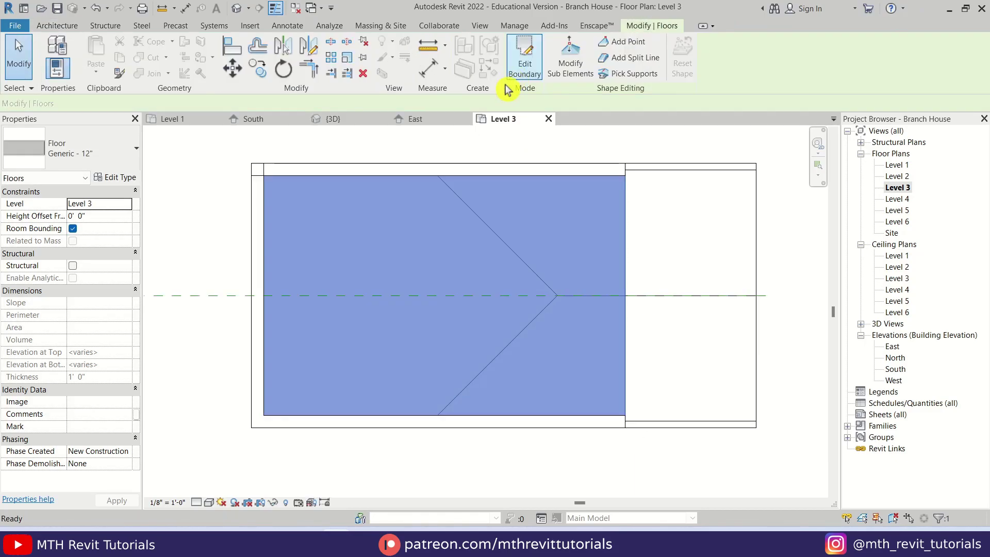
In the 3D view, duplicate the Level 3 floor's type as Generic - 6" and set its structure layer thickness to 6".
click(348, 124)
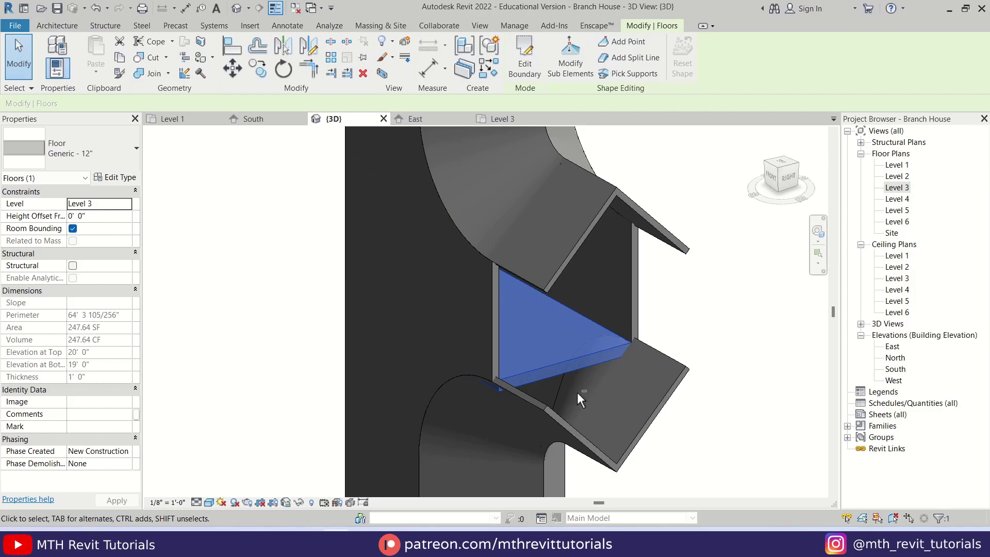
shift+middle_drag(475, 247, 528, 364)
scroll(551, 395, up, 3)
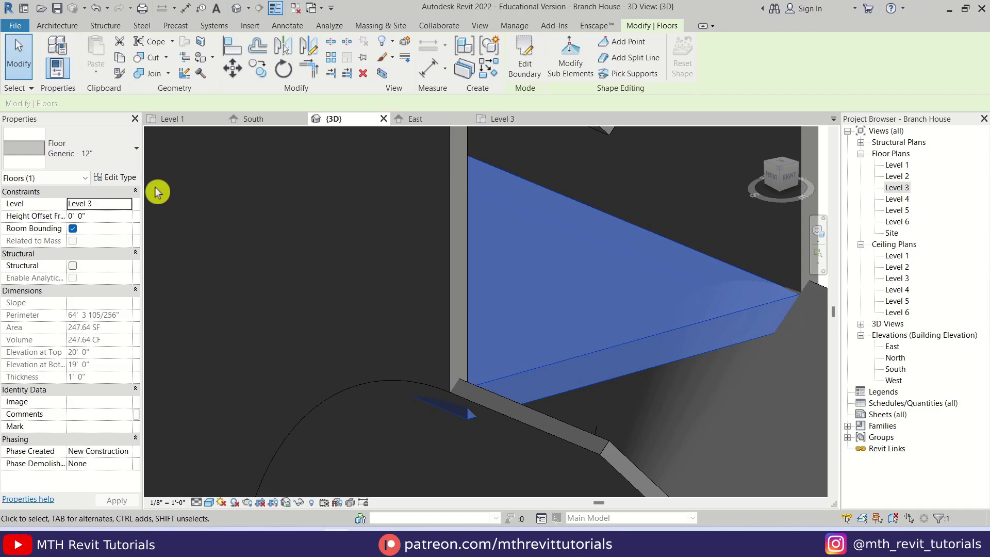
click(133, 179)
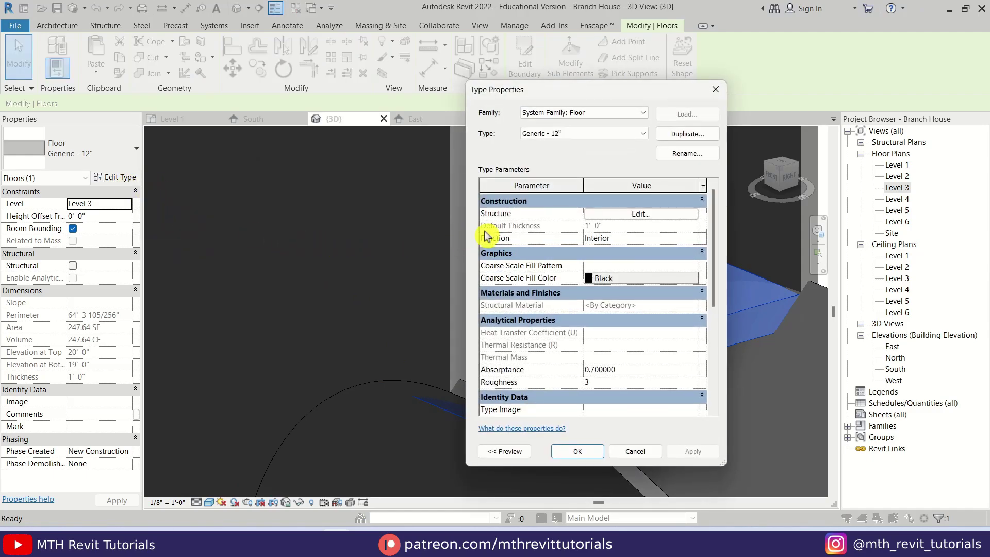
click(676, 136)
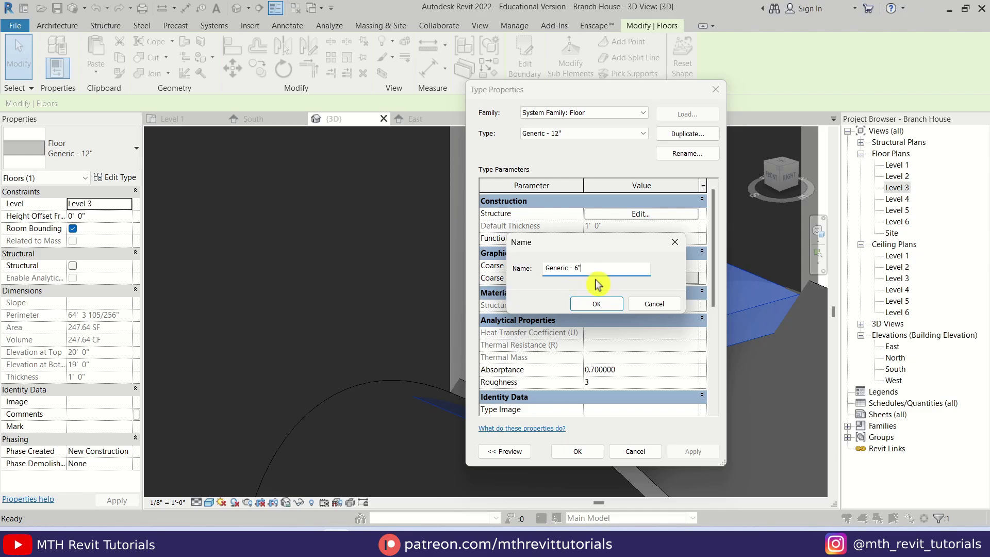
click(596, 307)
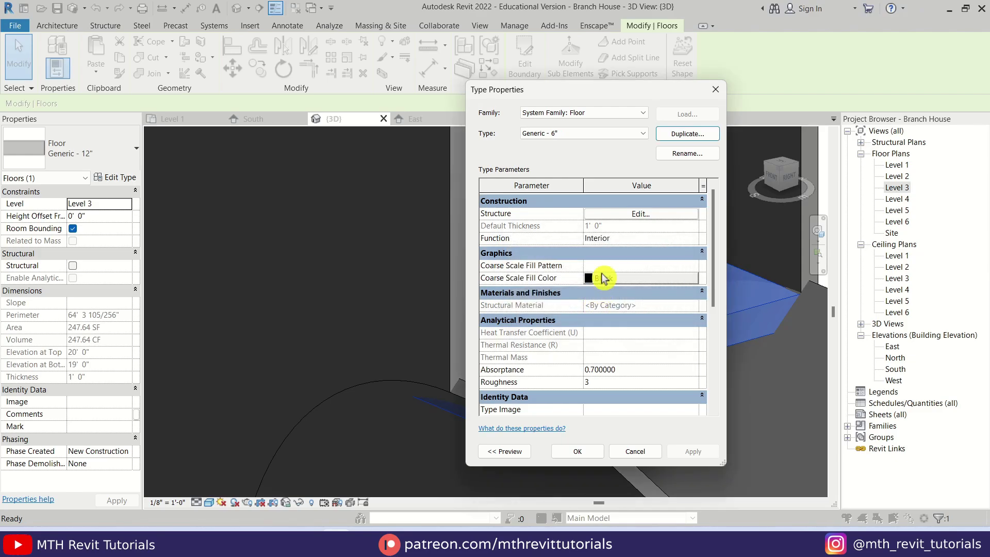
click(626, 216)
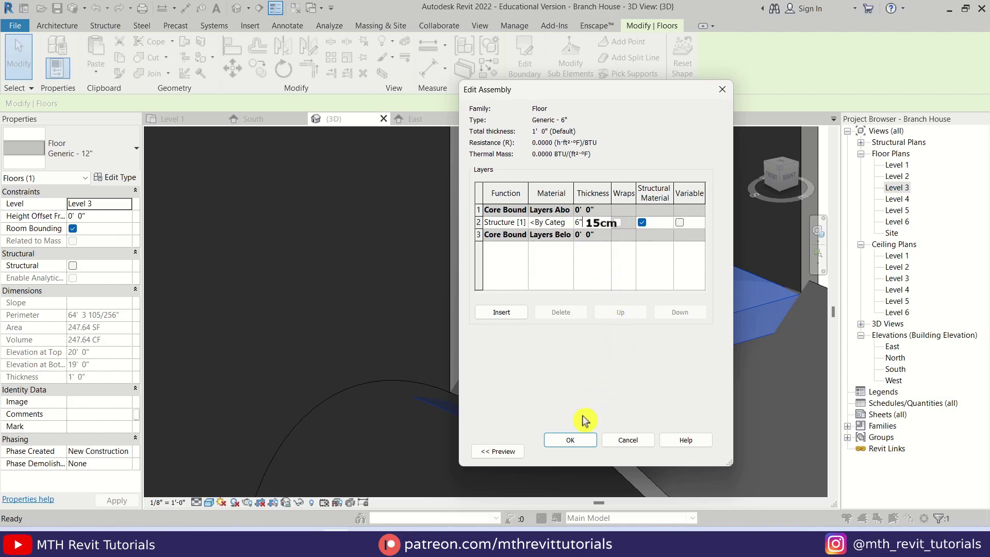
click(571, 440)
click(571, 451)
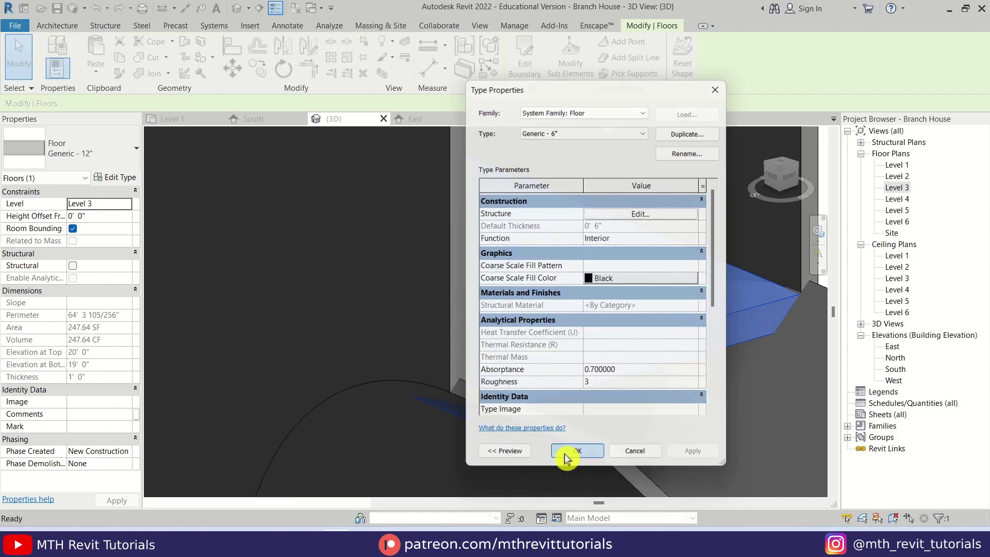
key(Escape)
In the Level 5 plan, start a Generic - 12" floor, picking boundary lines along the three walls' inner faces and the V-shaped sweep's inner edges.
shift+middle_drag(599, 250, 586, 382)
scroll(548, 364, down, 4)
scroll(513, 320, up, 3)
middle_drag(473, 265, 495, 360)
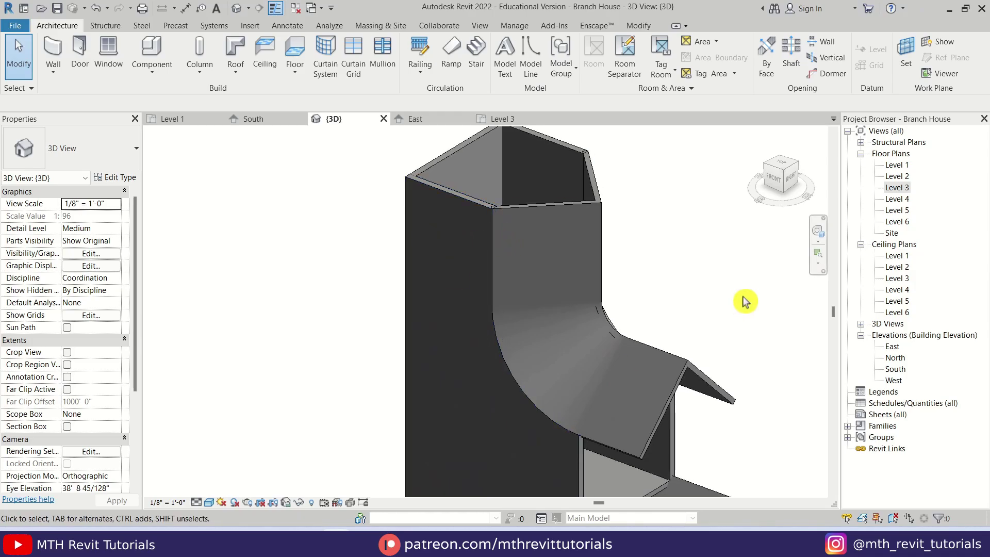
double_click(895, 211)
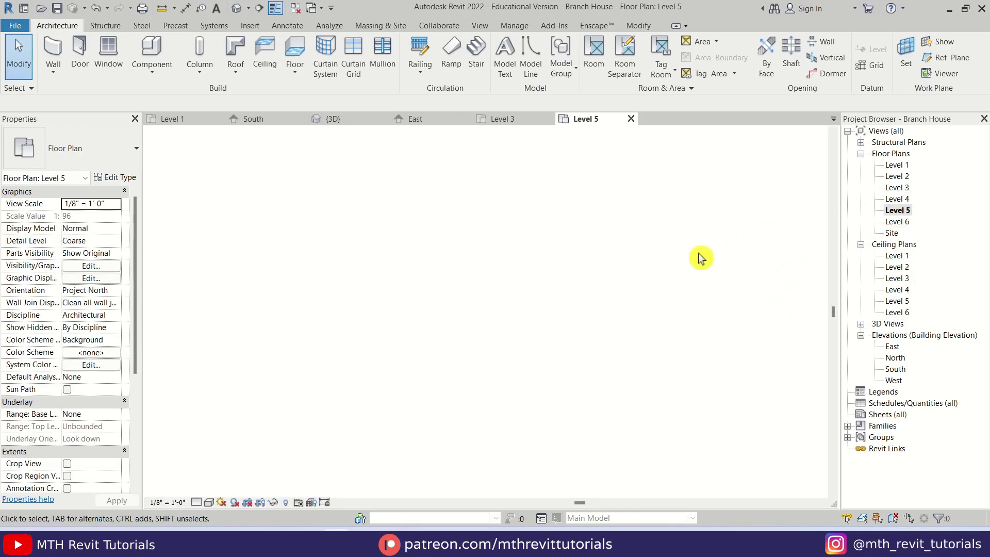
scroll(486, 299, up, 1)
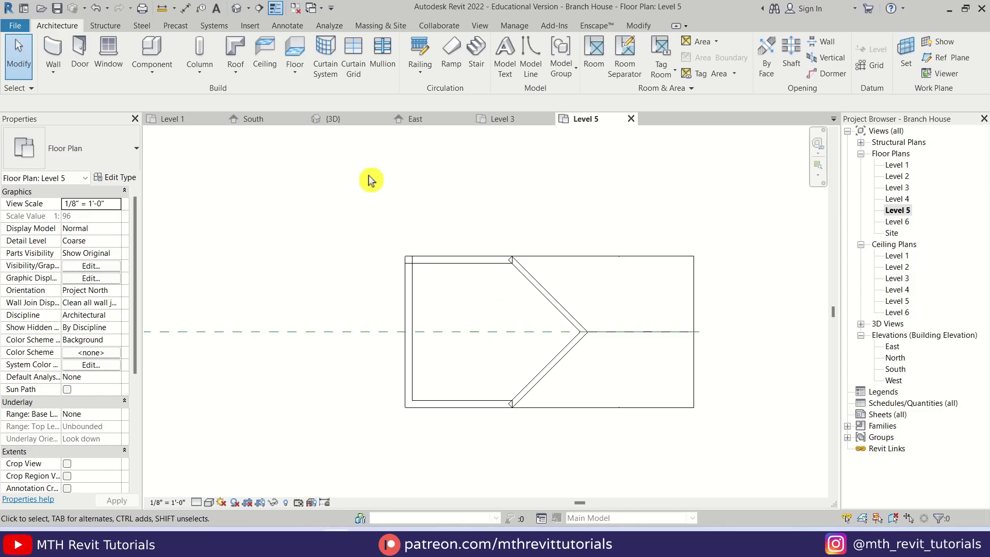
click(295, 51)
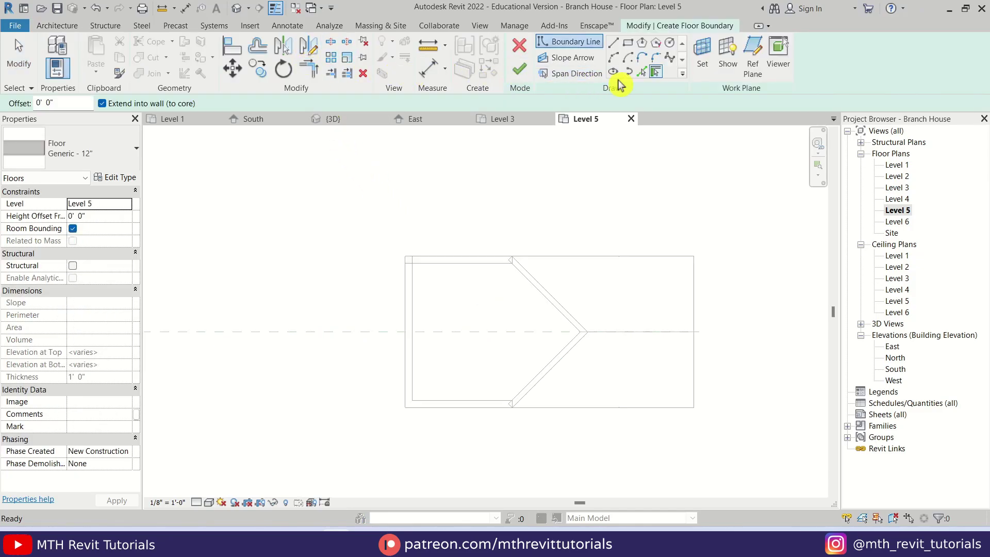
click(641, 73)
scroll(539, 286, up, 2)
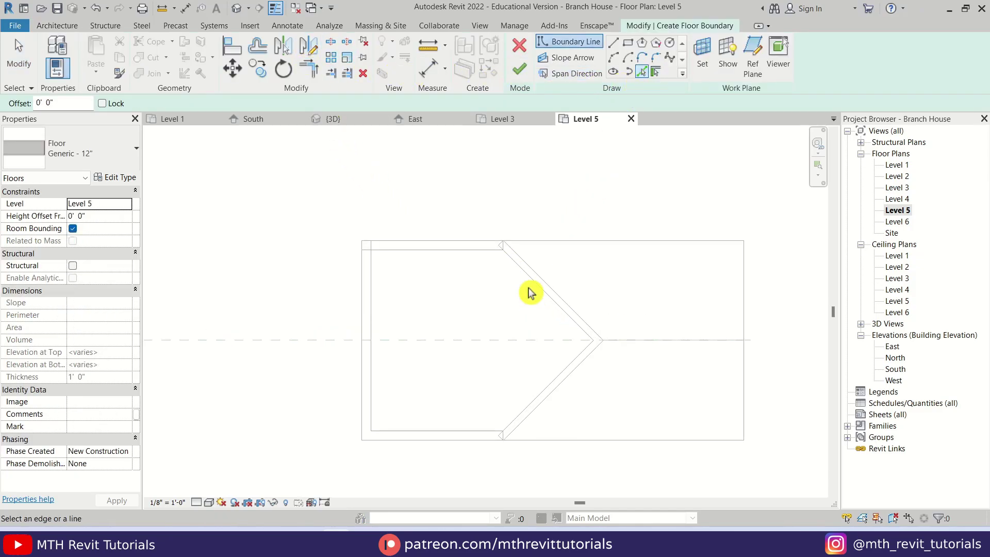
click(528, 285)
click(457, 260)
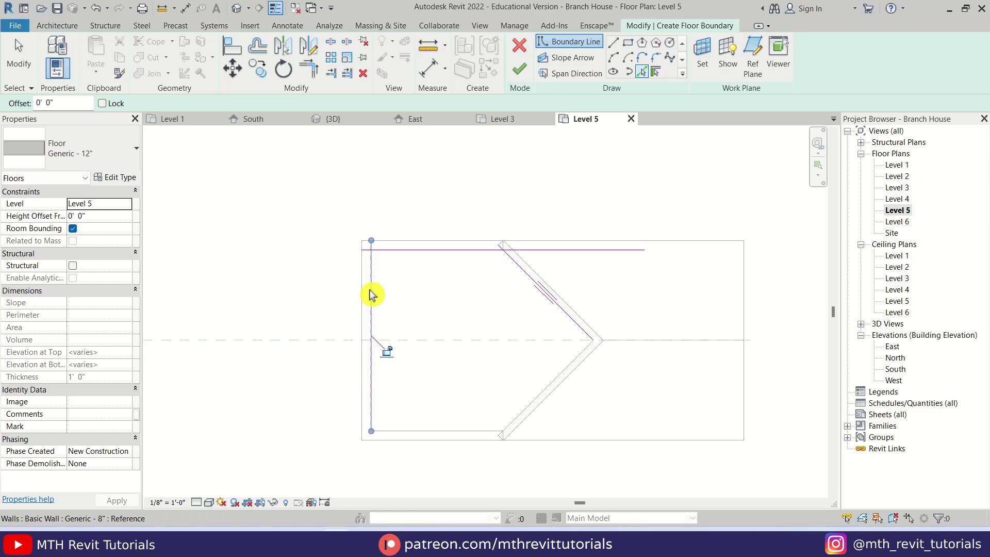
click(372, 295)
click(462, 431)
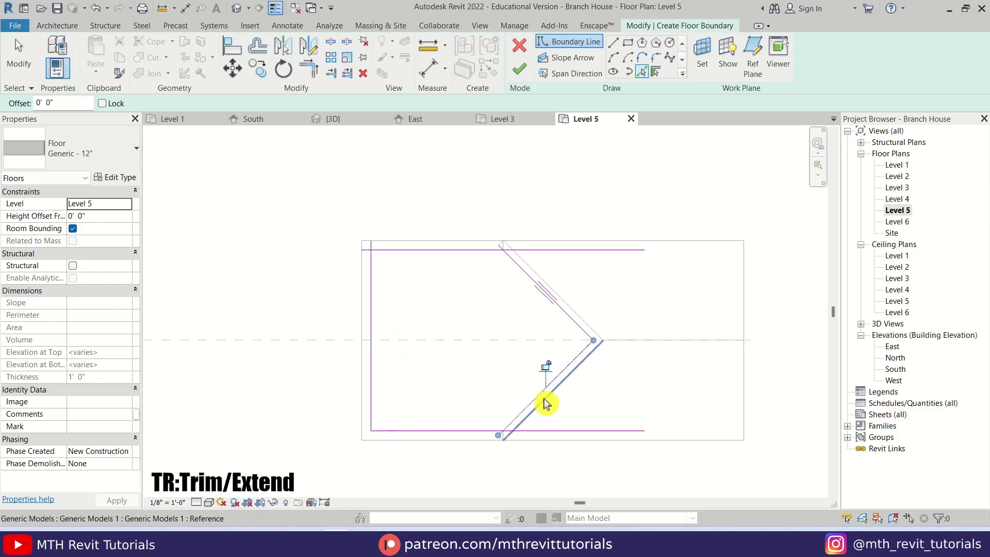
click(545, 404)
Trim the Level 5 floor's boundary lines into a closed five-sided outline and finish the floor.
key(t)
key(r)
click(382, 262)
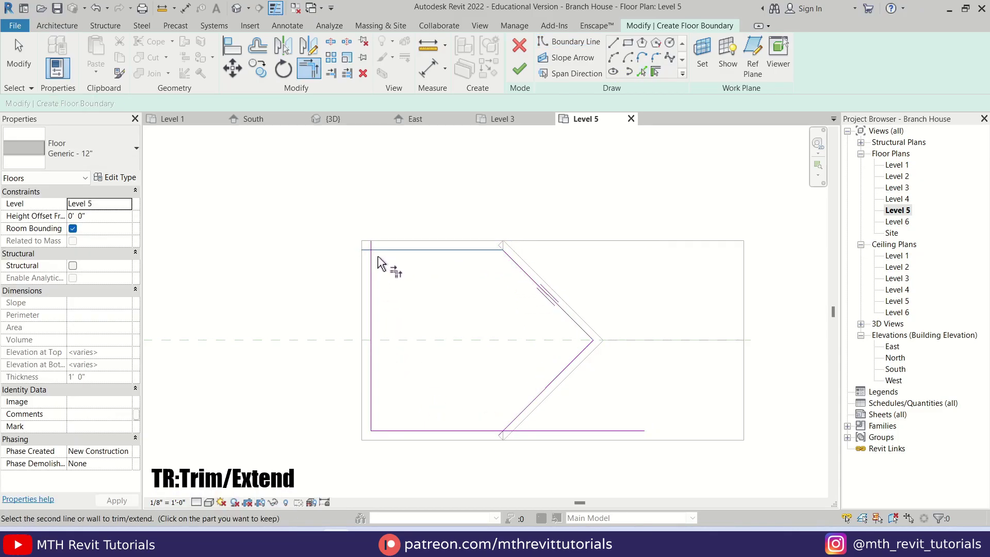
click(372, 278)
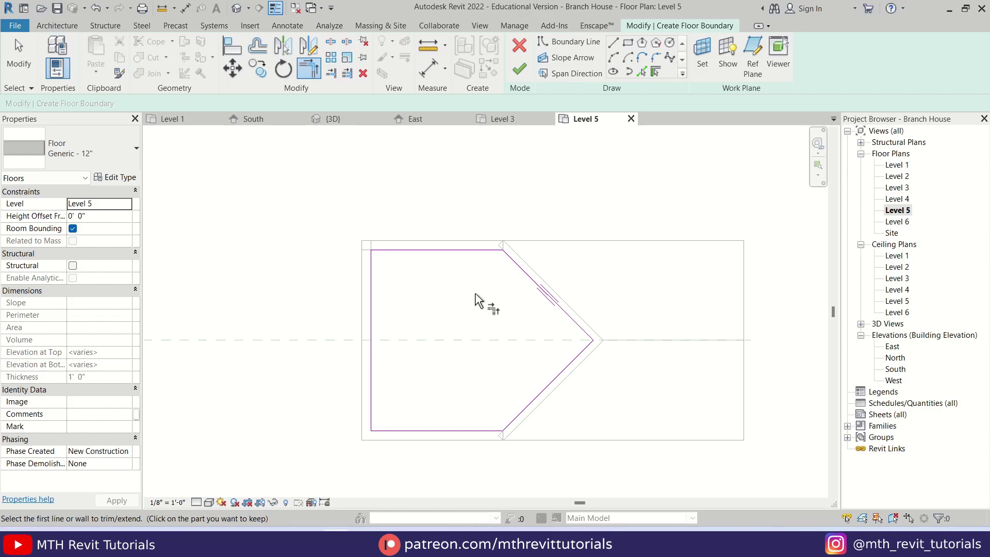
click(529, 76)
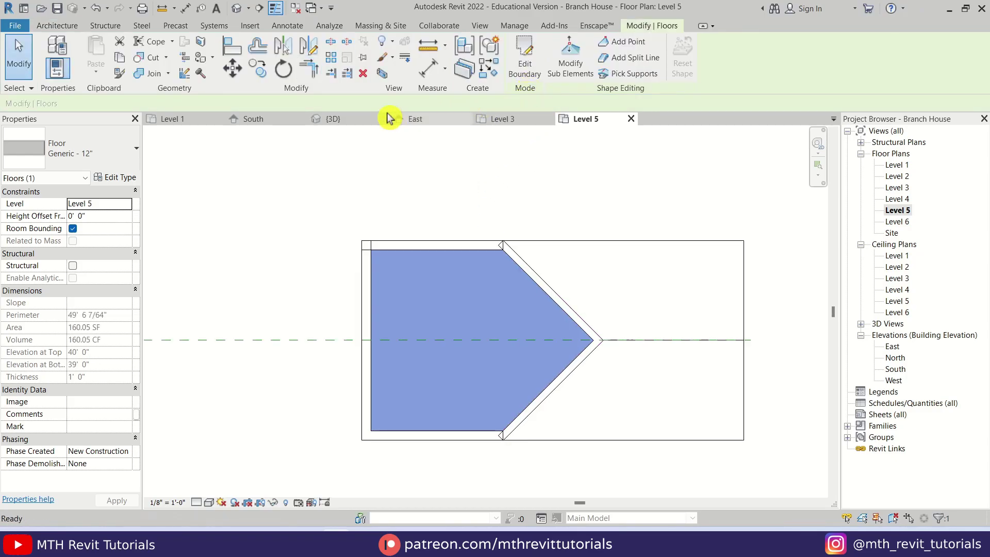
In the 3D view, copy the Level 5 floor and paste it aligned to Level 6.
click(361, 118)
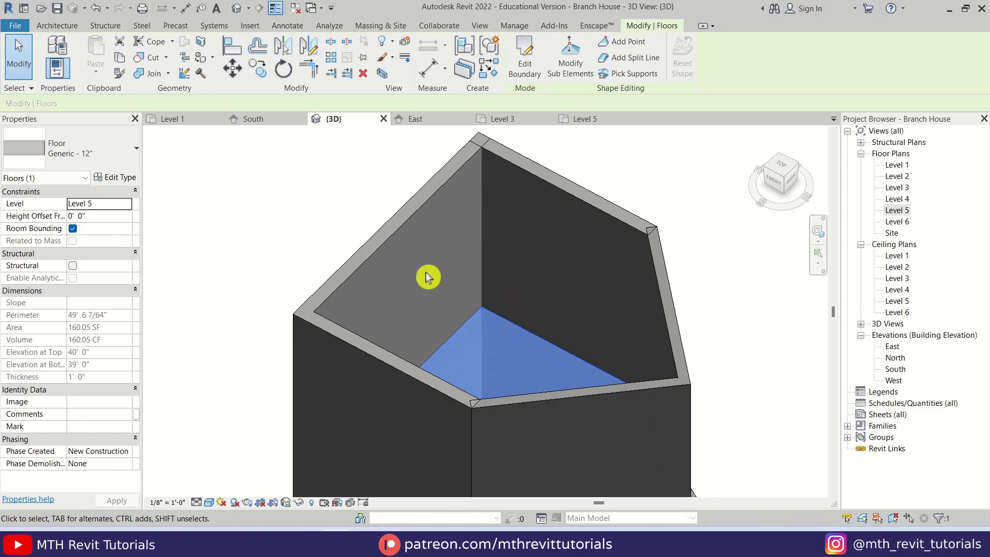
click(122, 59)
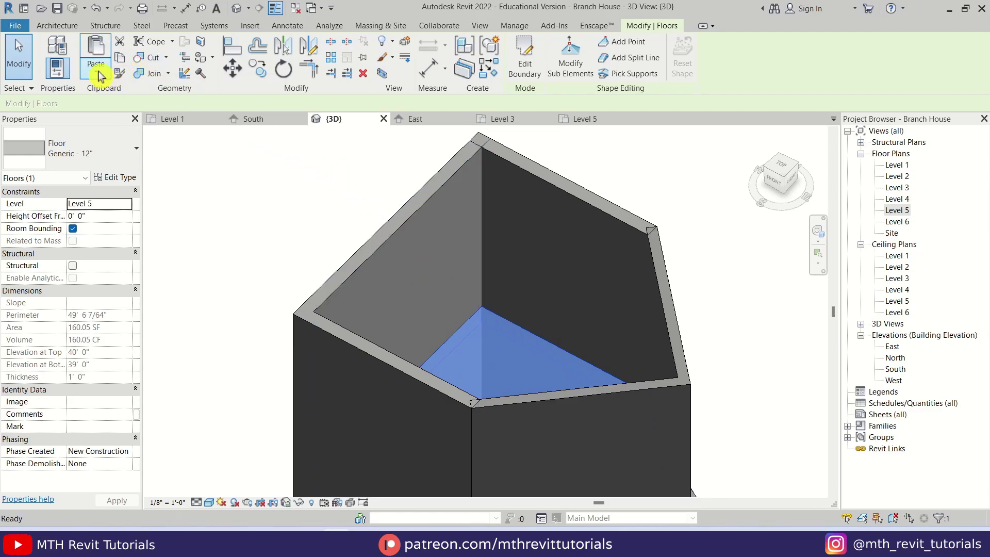
click(101, 75)
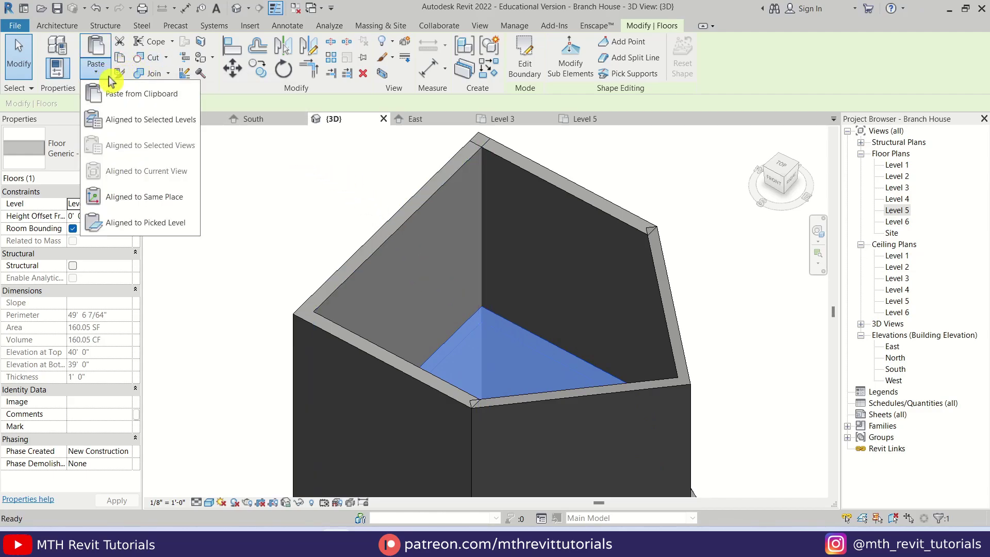
click(176, 130)
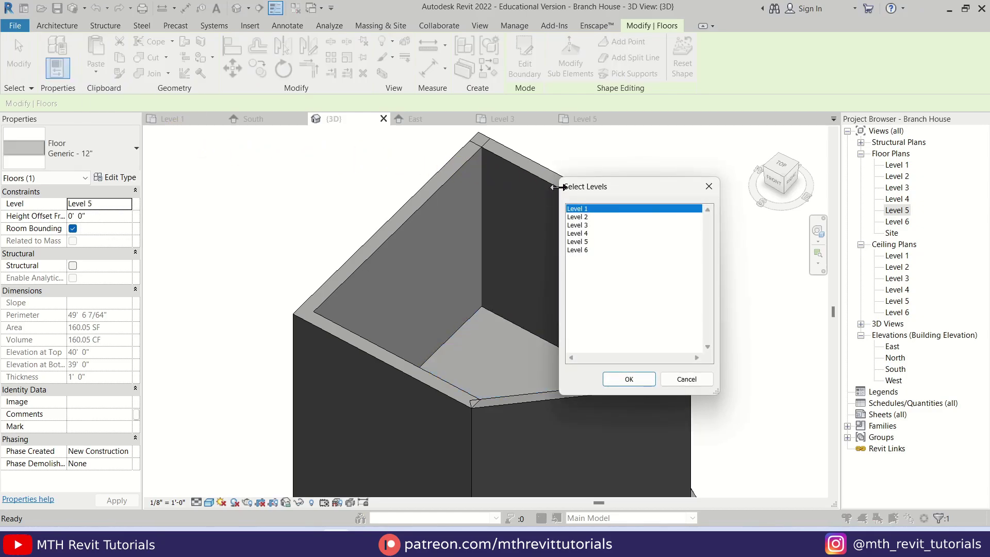
click(582, 250)
click(636, 382)
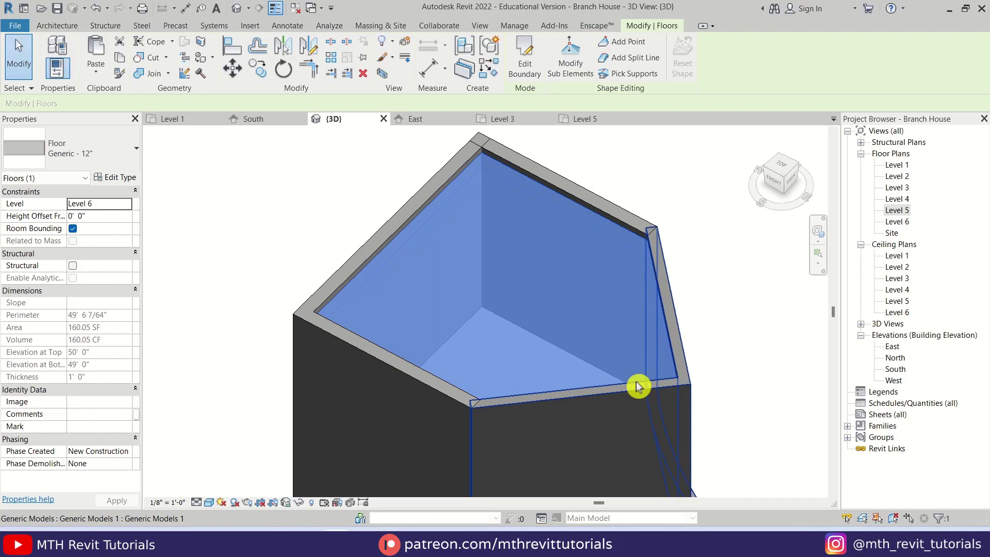
click(659, 212)
Align the top of the Level 6 floor with the top face of the surrounding walls.
shift+middle_drag(664, 304, 566, 231)
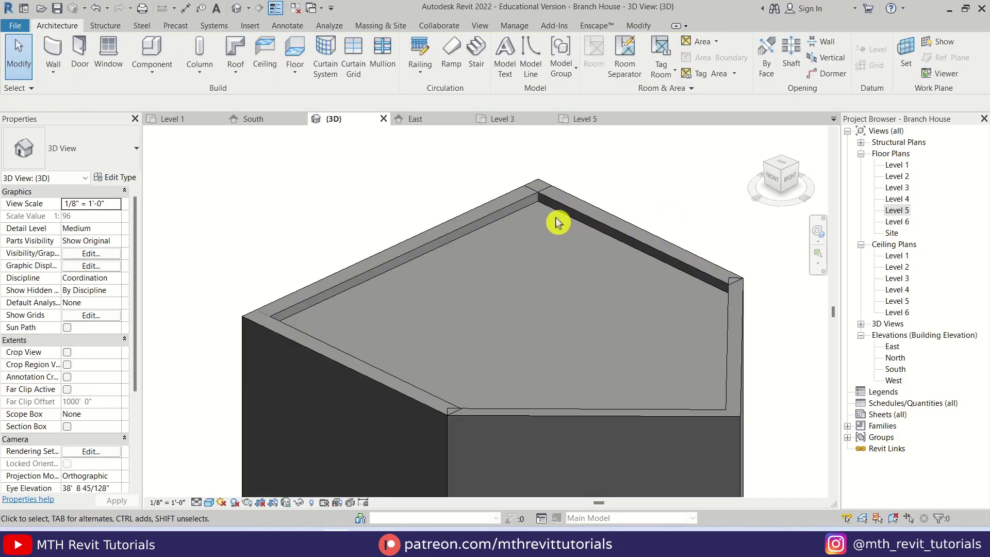
key(a)
key(l)
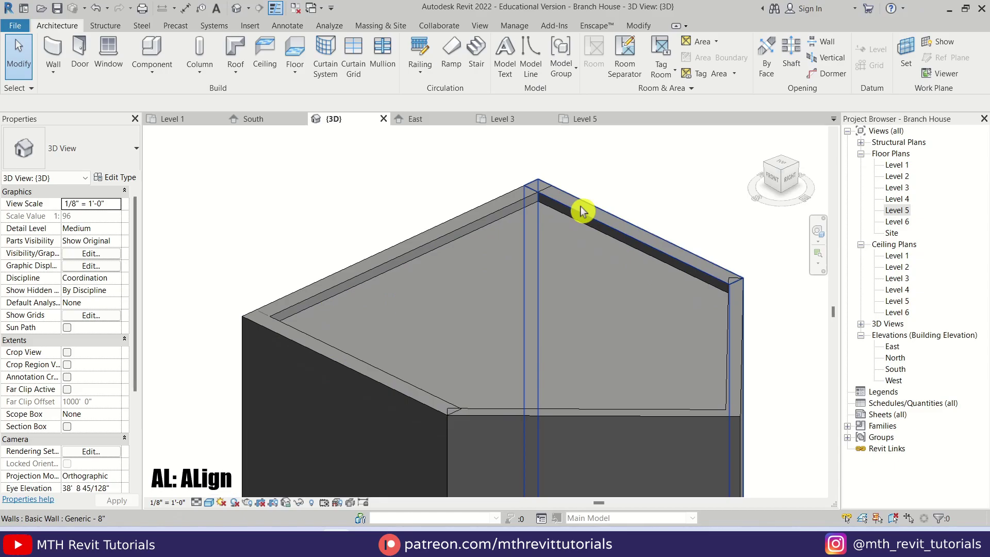
key(a)
key(l)
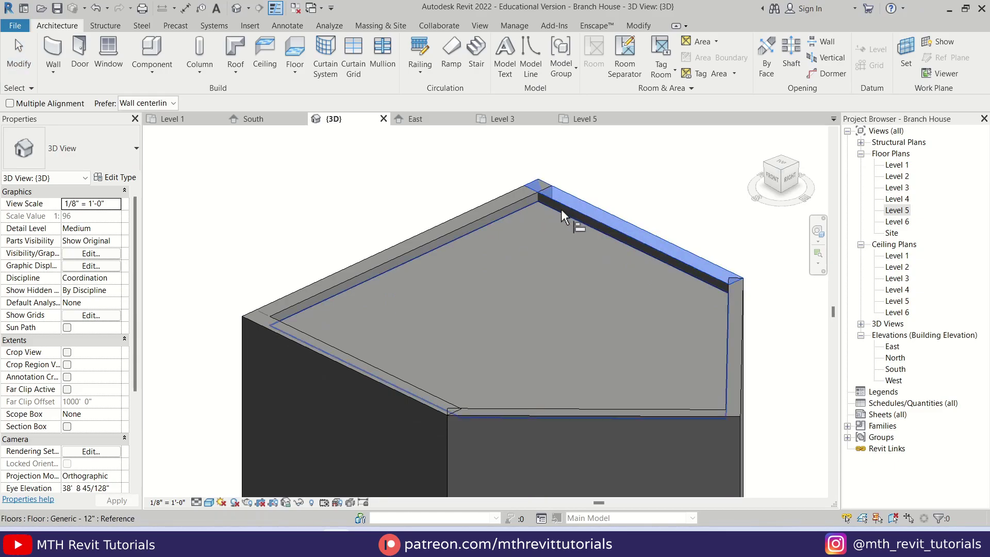
key(Escape)
In the Level 3 plan, draw a Storefront curtain wall between the side walls' inner faces at the open end of the floor.
scroll(557, 241, down, 5)
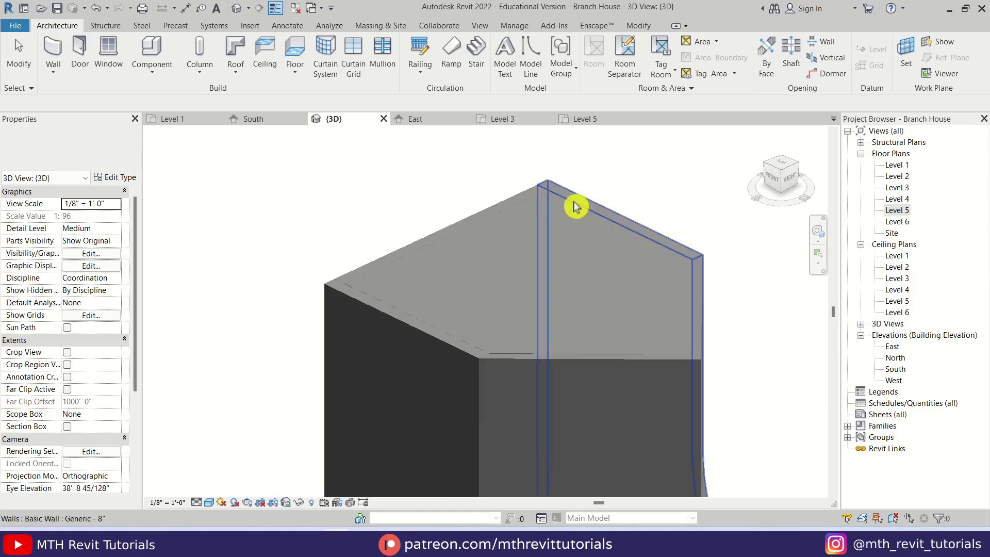
scroll(593, 392, up, 5)
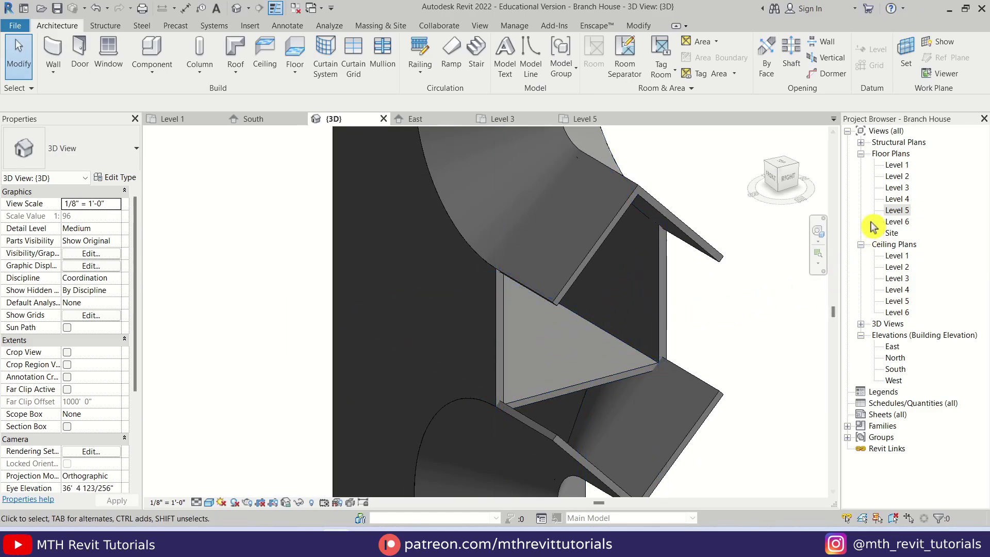
double_click(893, 189)
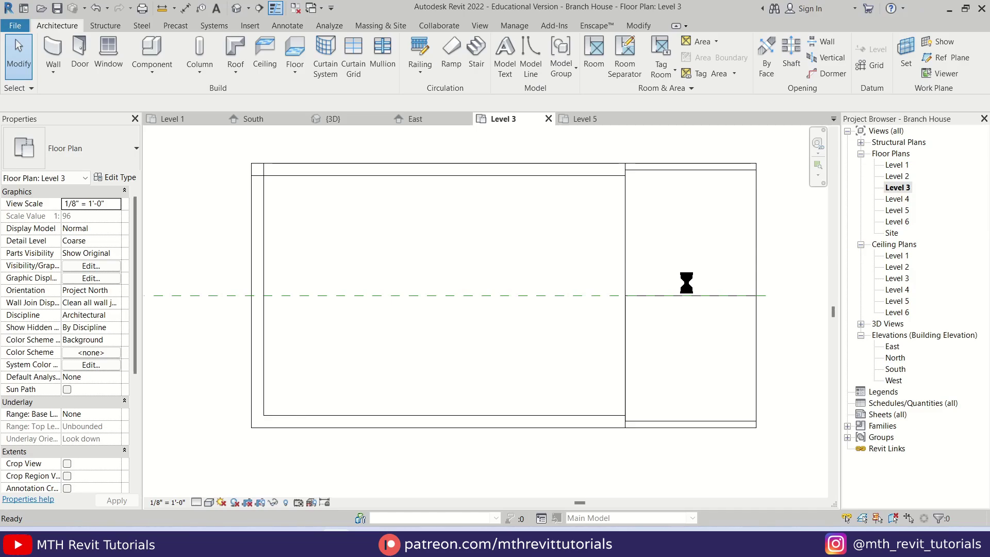
click(64, 51)
click(120, 155)
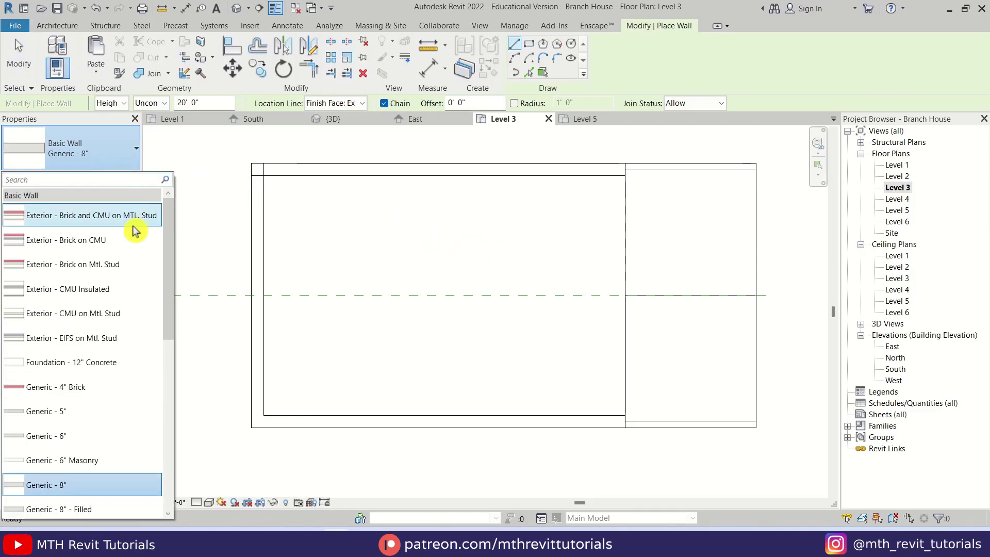
scroll(132, 243, down, 3)
scroll(111, 397, down, 5)
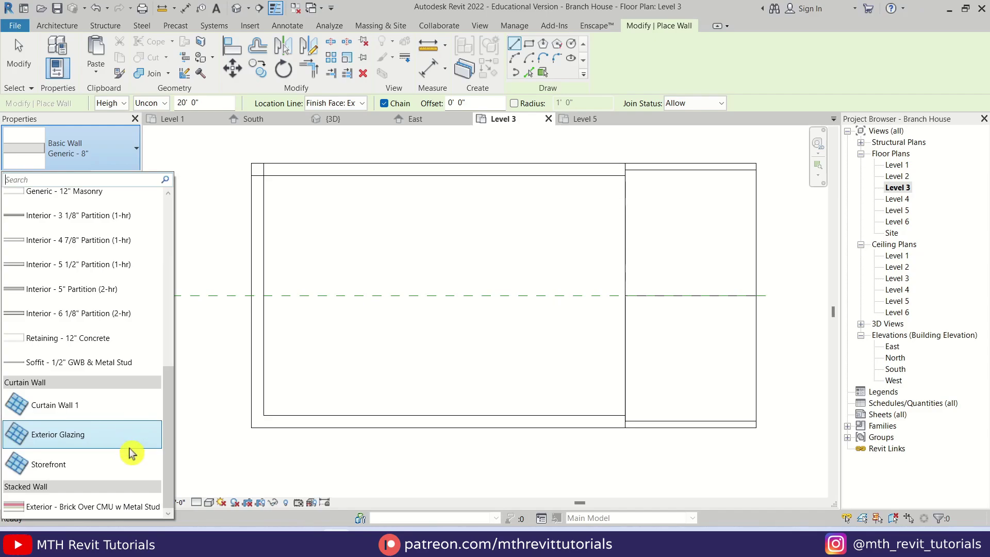
click(128, 467)
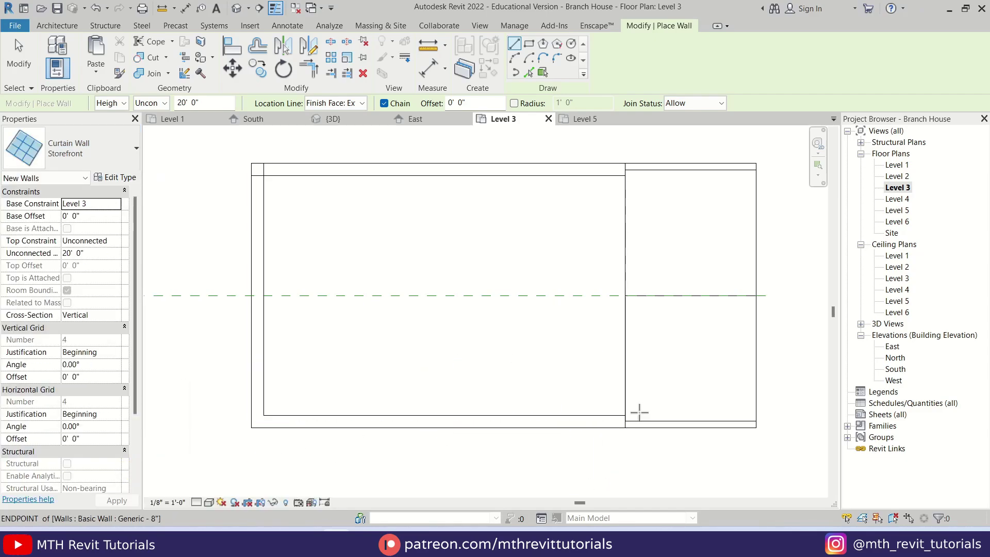
scroll(619, 414, up, 4)
click(612, 417)
scroll(613, 417, down, 3)
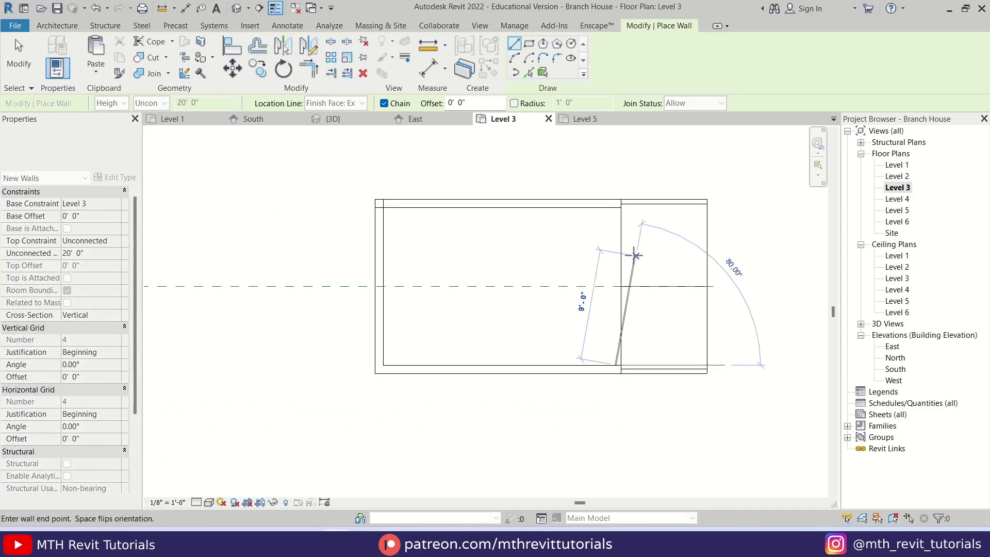
click(613, 205)
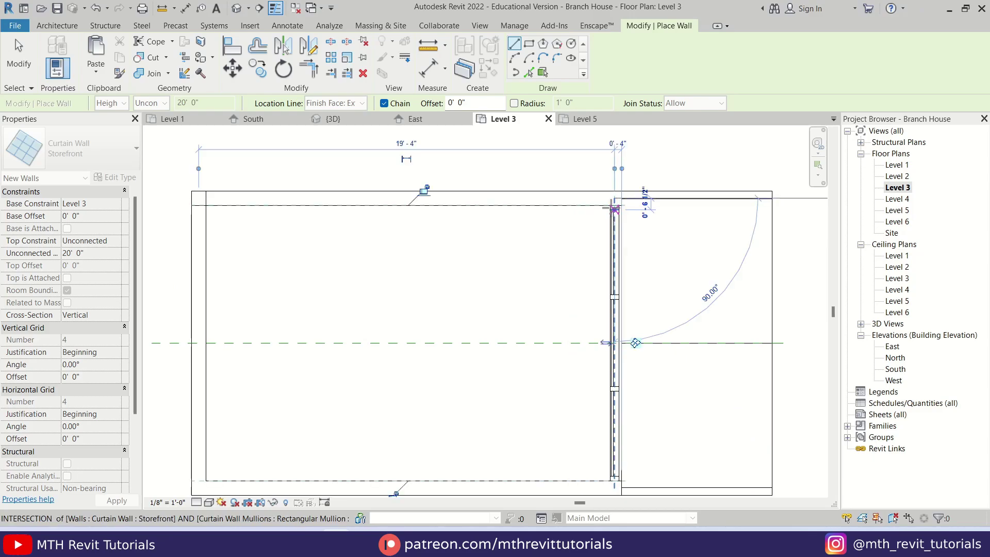
key(Escape)
key(Escape)
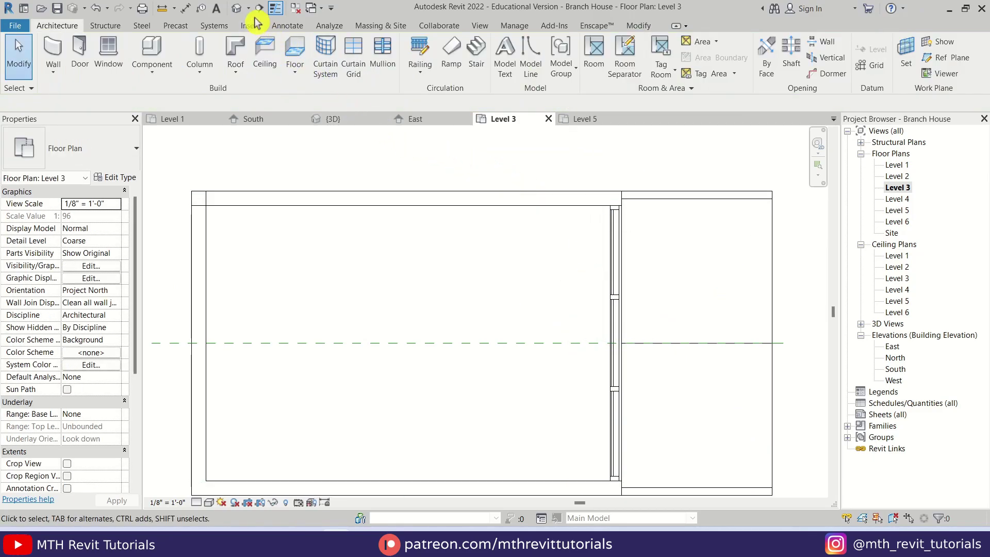
In the 3D view, open the profile of the Storefront curtain wall at the branch's open end for editing.
click(236, 9)
middle_drag(643, 335, 703, 333)
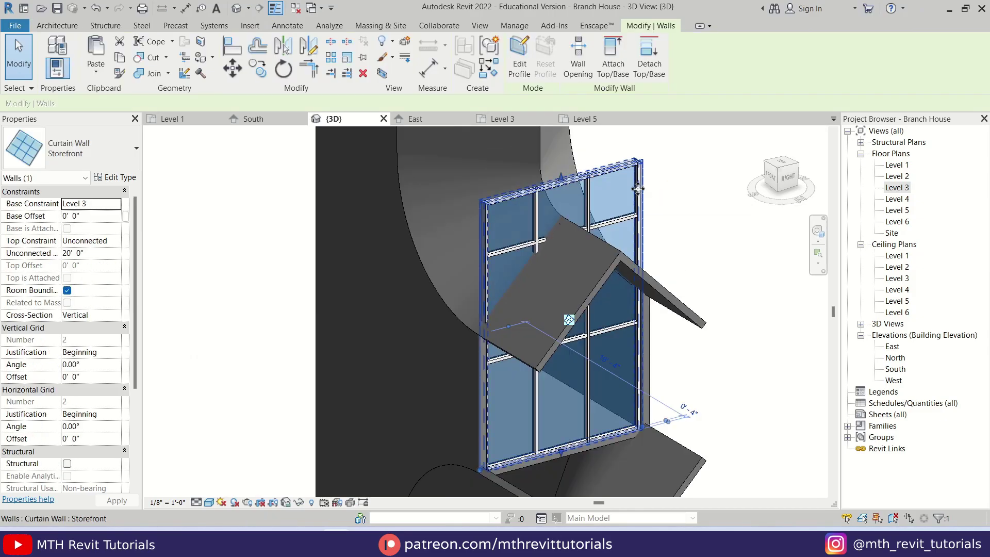
click(521, 65)
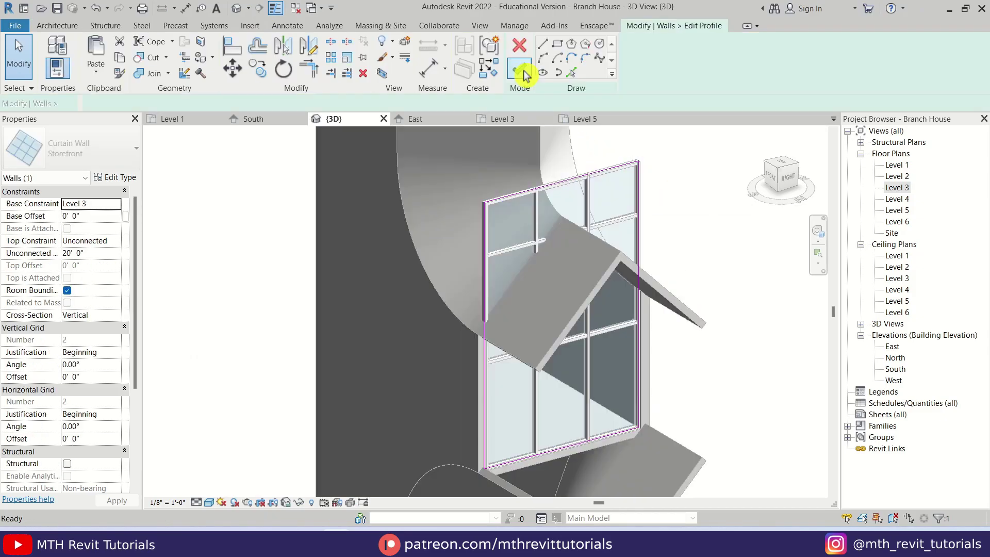
scroll(659, 292, up, 4)
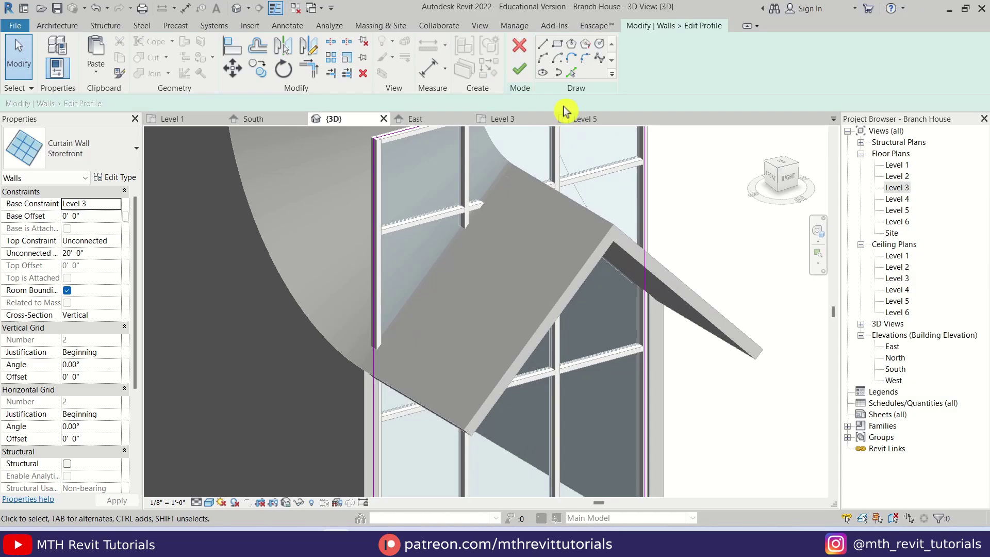
Pick the two sloped underside edges of the V-profile roof as new profile lines for the curtain wall.
click(571, 72)
scroll(631, 243, up, 3)
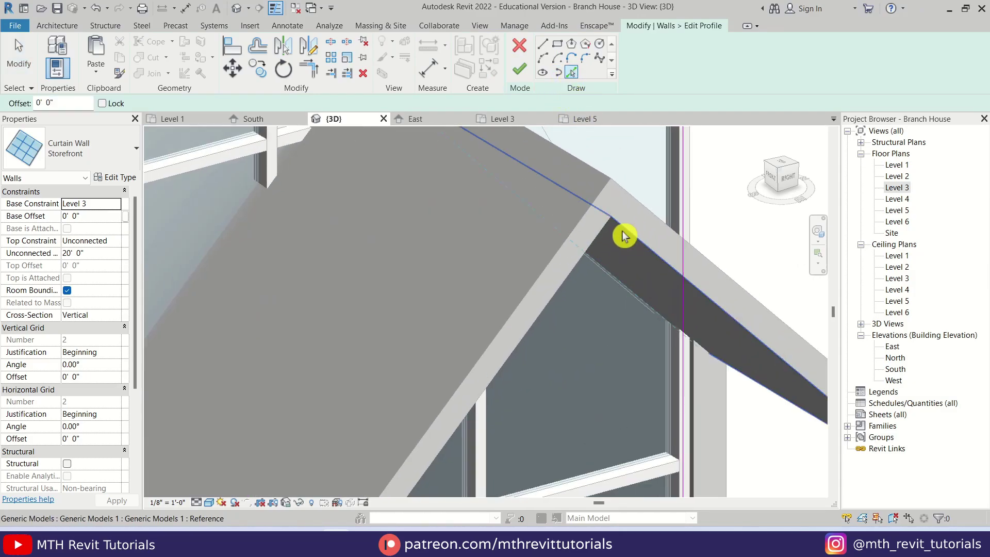
scroll(624, 231, down, 3)
shift+middle_drag(623, 227, 454, 298)
scroll(389, 222, up, 4)
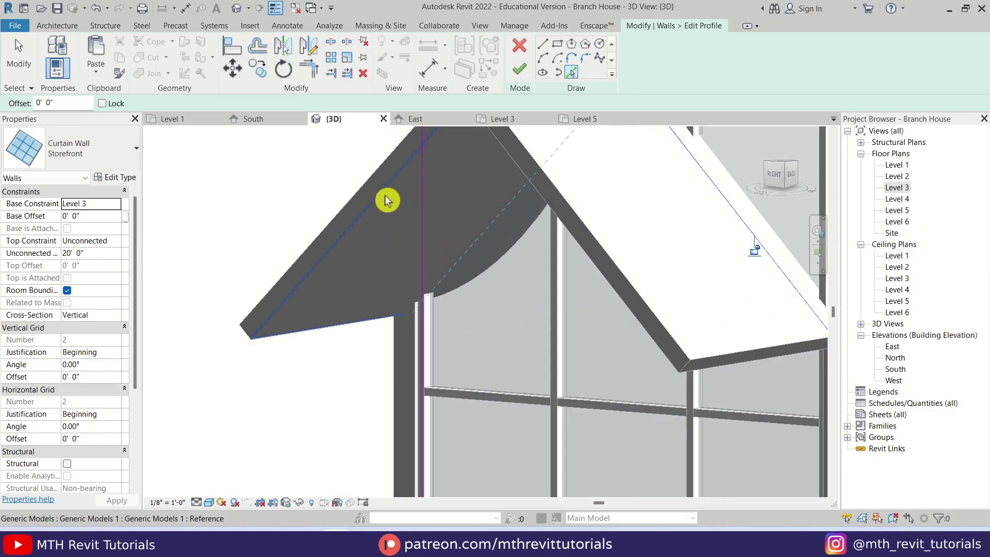
click(385, 196)
scroll(502, 340, down, 3)
middle_drag(575, 256, 564, 297)
key(Escape)
scroll(609, 323, up, 3)
scroll(537, 381, down, 3)
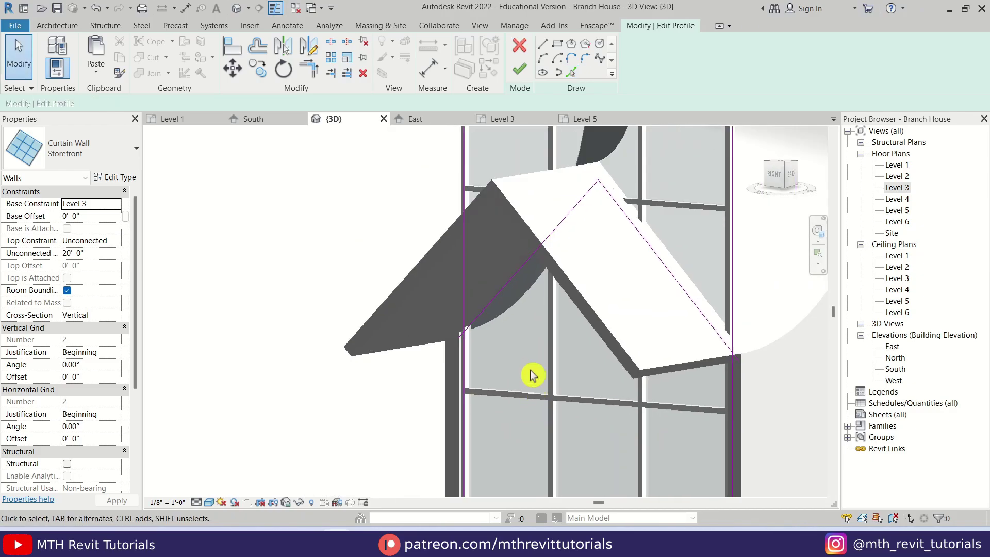
Trim both sloped profile lines to the vertical side lines, keeping the portions below the roof.
key(t)
key(r)
click(481, 312)
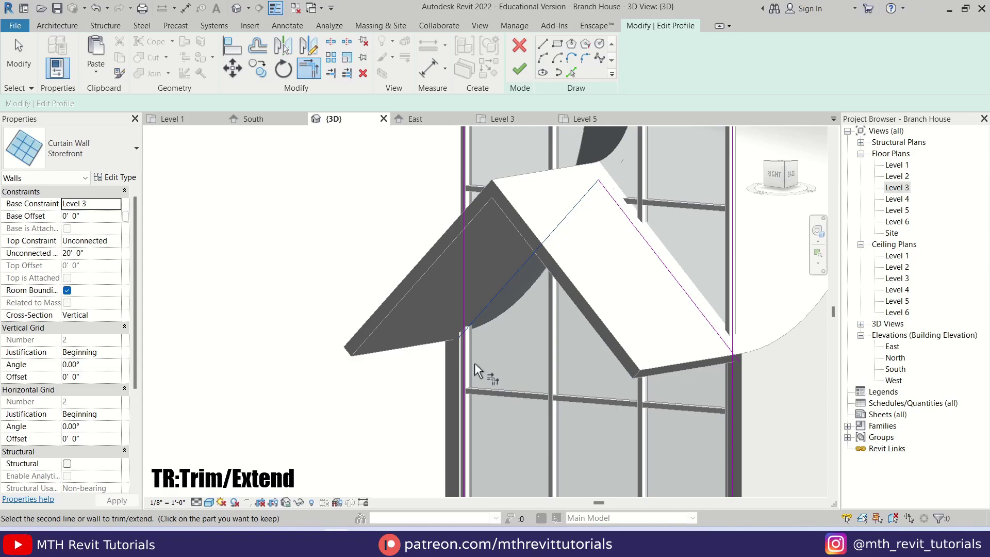
click(464, 363)
click(722, 340)
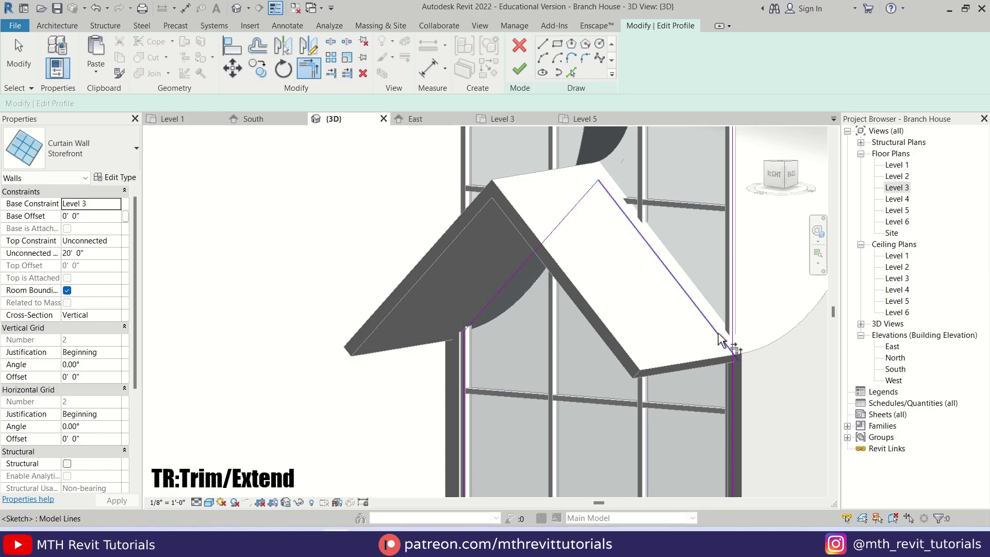
click(730, 371)
Delete the leftover horizontal top line of the curtain wall's profile sketch.
scroll(731, 371, down, 3)
mouse_move(725, 397)
shift+middle_down()
mouse_move(695, 379)
mouse_move(619, 240)
shift+middle_up()
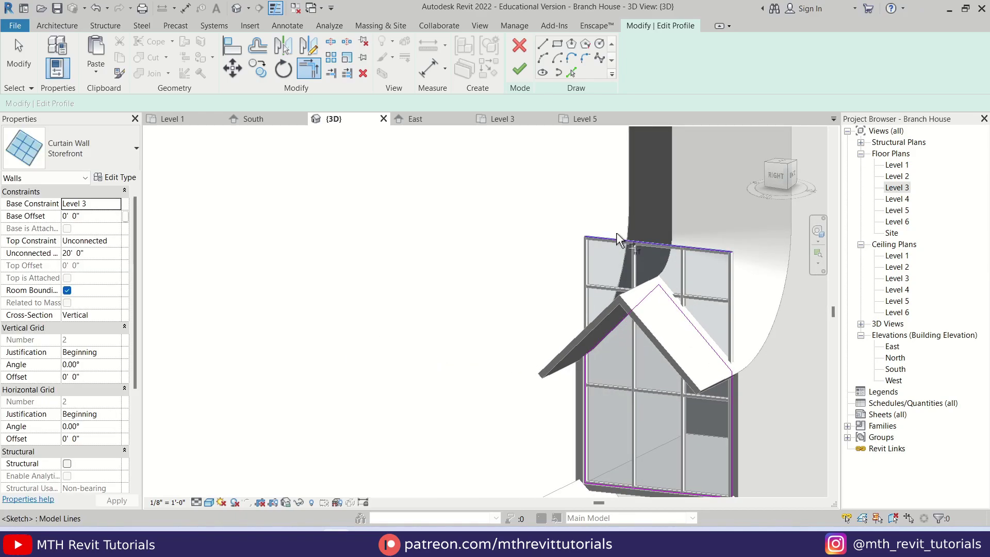
scroll(608, 237, up, 2)
key(Escape)
click(580, 279)
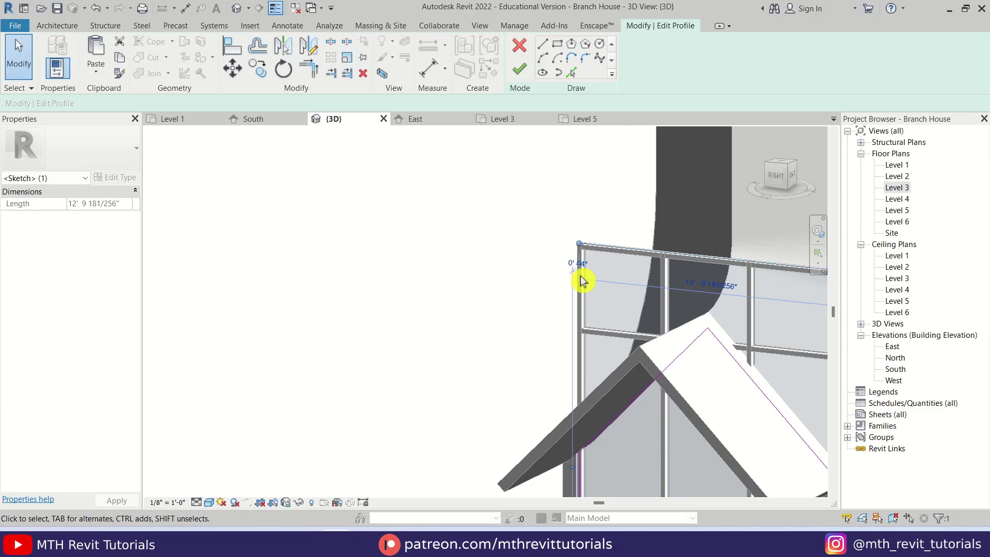
key(Escape)
mouse_move(621, 329)
shift+middle_down()
mouse_move(687, 338)
mouse_move(628, 258)
shift+middle_up()
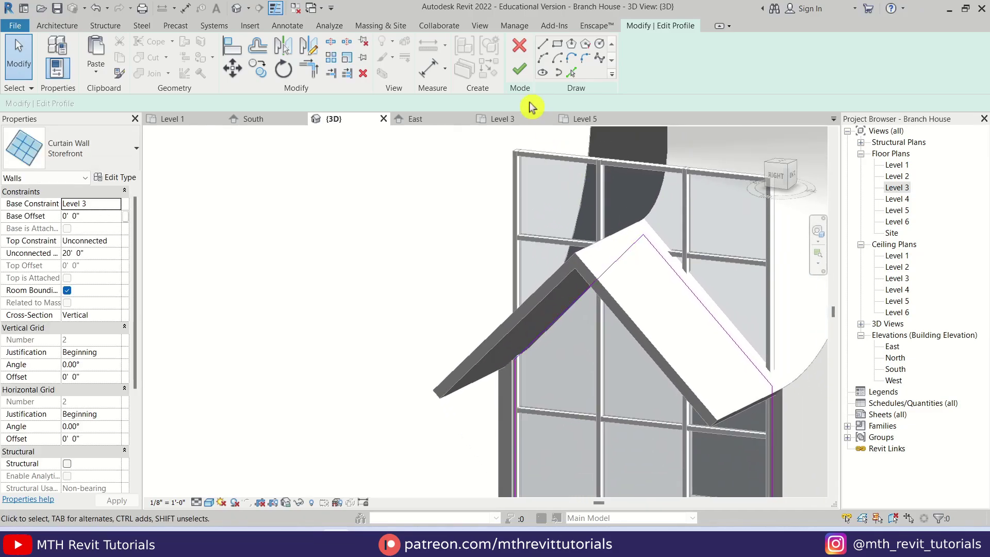
Finish the curtain wall's profile edit and delete the mullions whose curtain grid segments no longer exist.
click(519, 74)
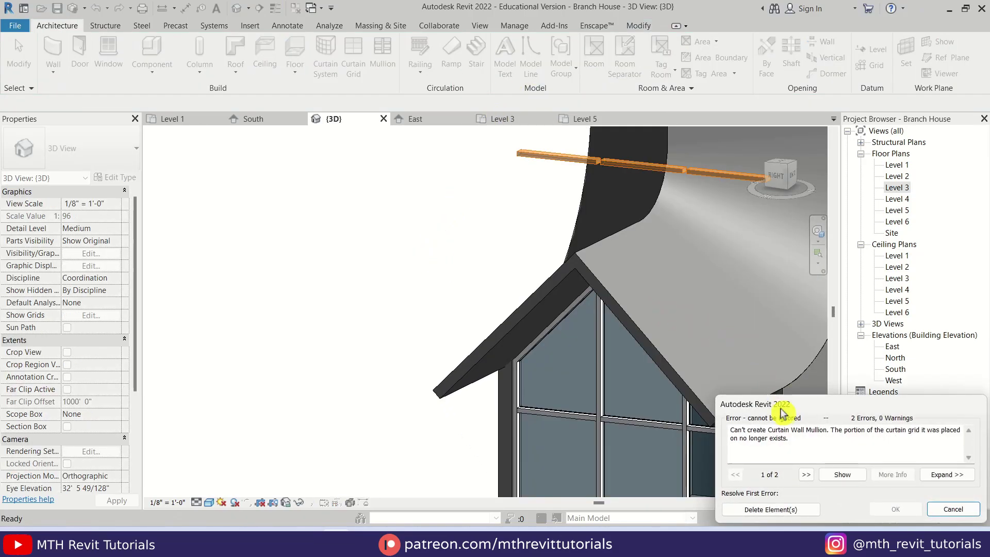
click(767, 511)
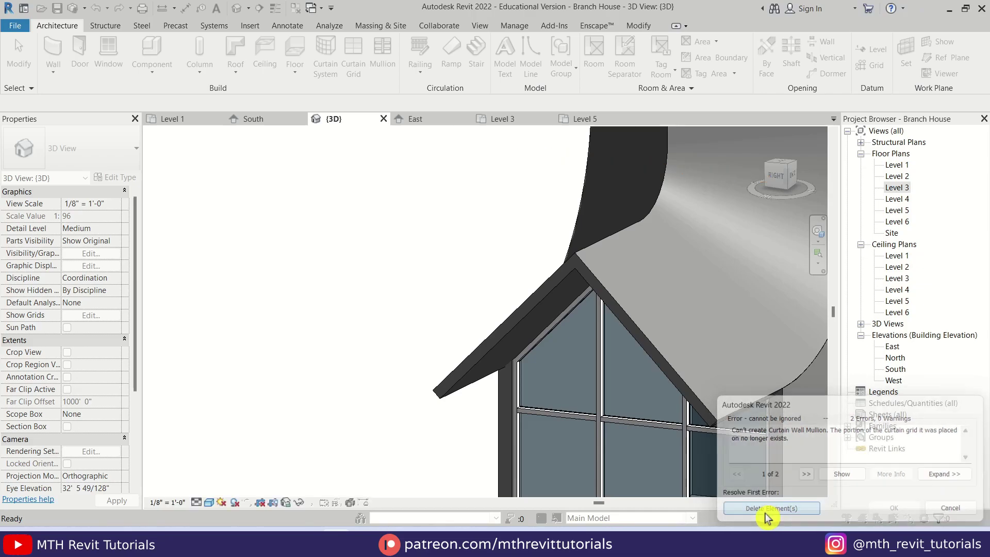
scroll(438, 215, down, 3)
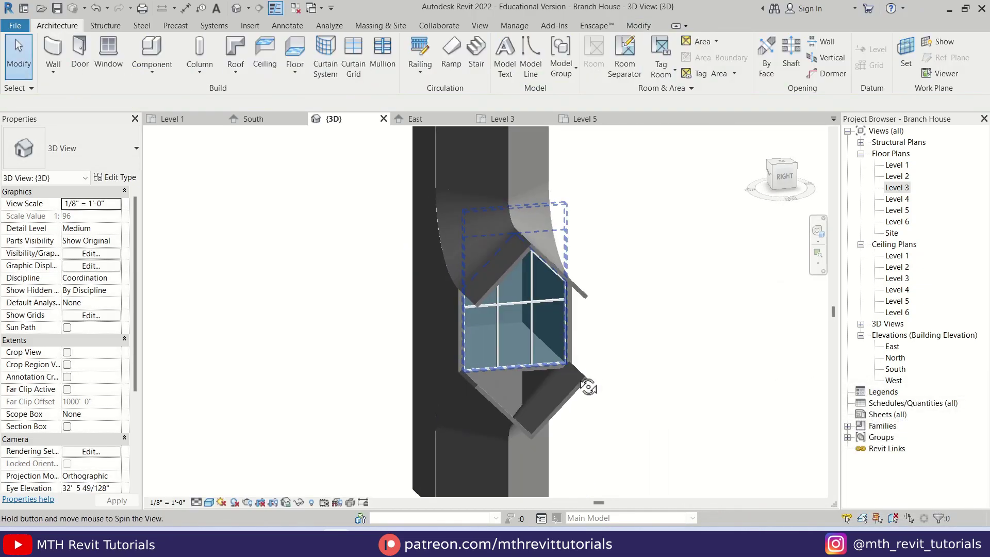
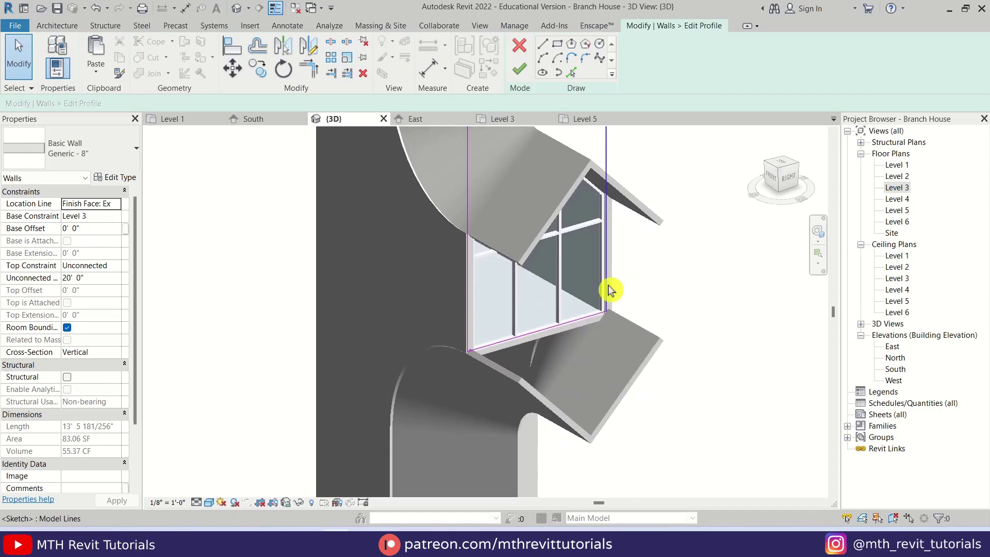
Pick the two sloped edges of the lower V-profile sweep as new profile lines for the generic wall below the curtain wall.
scroll(535, 414, up, 1)
click(572, 72)
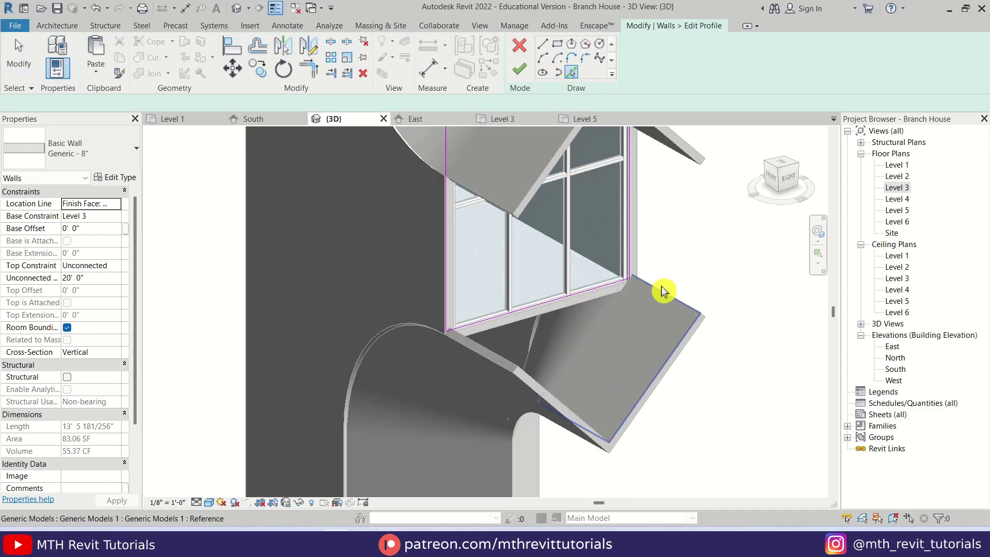
scroll(648, 307, up, 2)
click(666, 286)
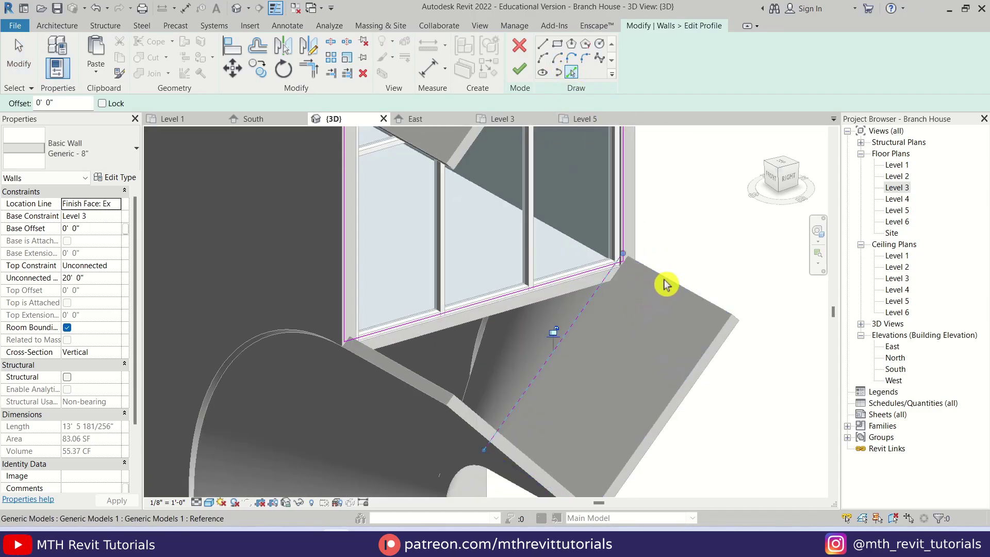
scroll(490, 402, down, 3)
shift+middle_drag(490, 402, 376, 420)
scroll(426, 358, up, 3)
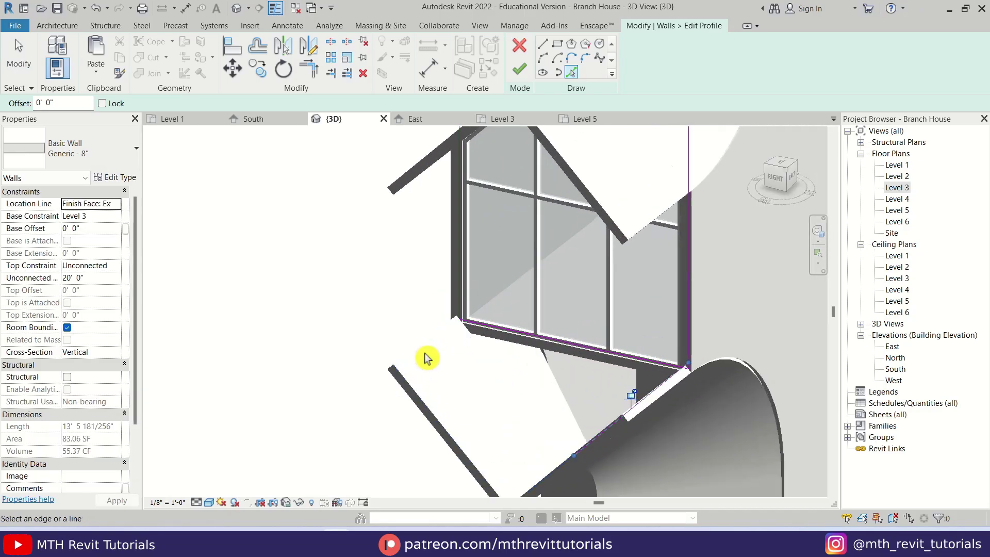
scroll(482, 332, up, 2)
Trim the two sloped profile lines to the wall's horizontal base line, keeping the portions that form a triangle below it.
key(t)
key(r)
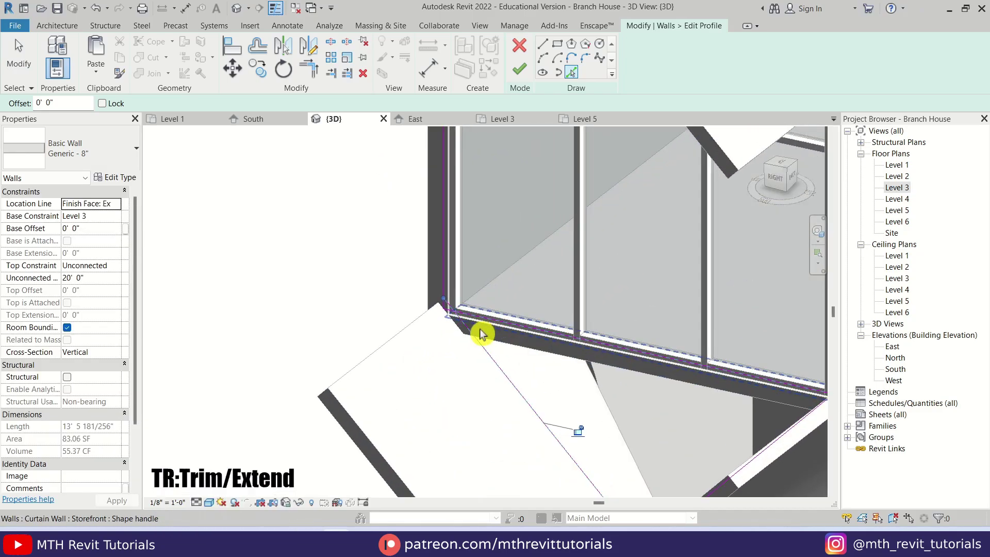
click(479, 327)
scroll(469, 341, down, 3)
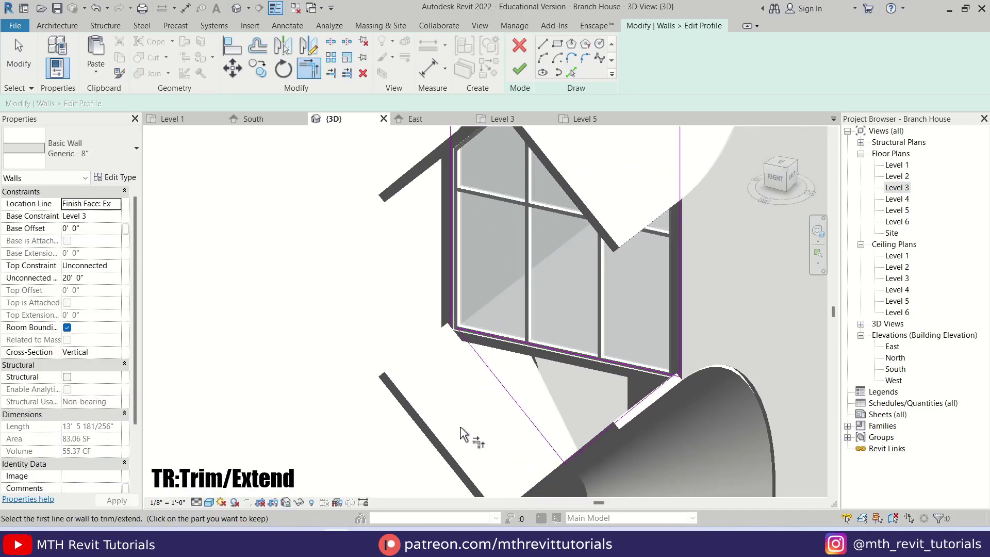
shift+middle_drag(464, 435, 602, 433)
scroll(666, 361, up, 3)
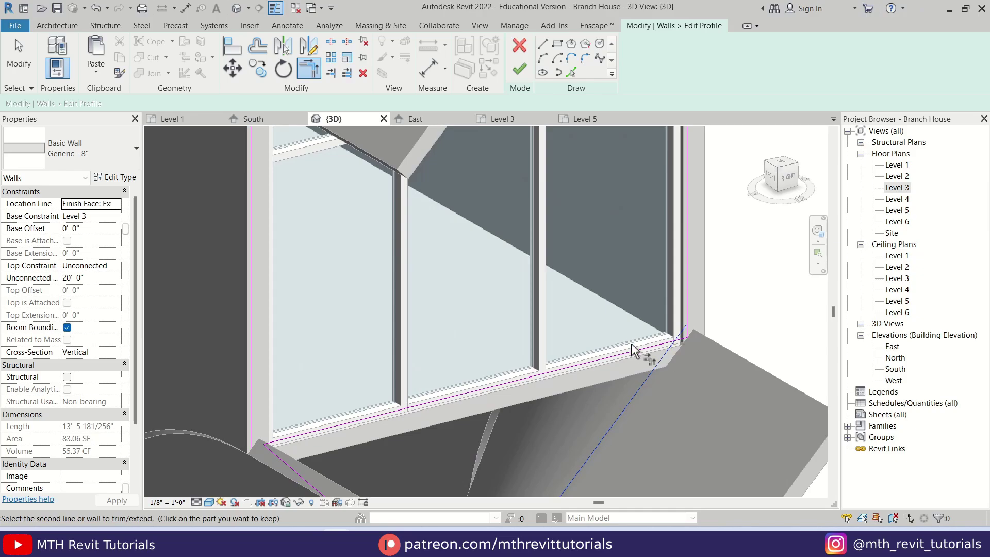
click(661, 359)
scroll(596, 464, down, 5)
key(Escape)
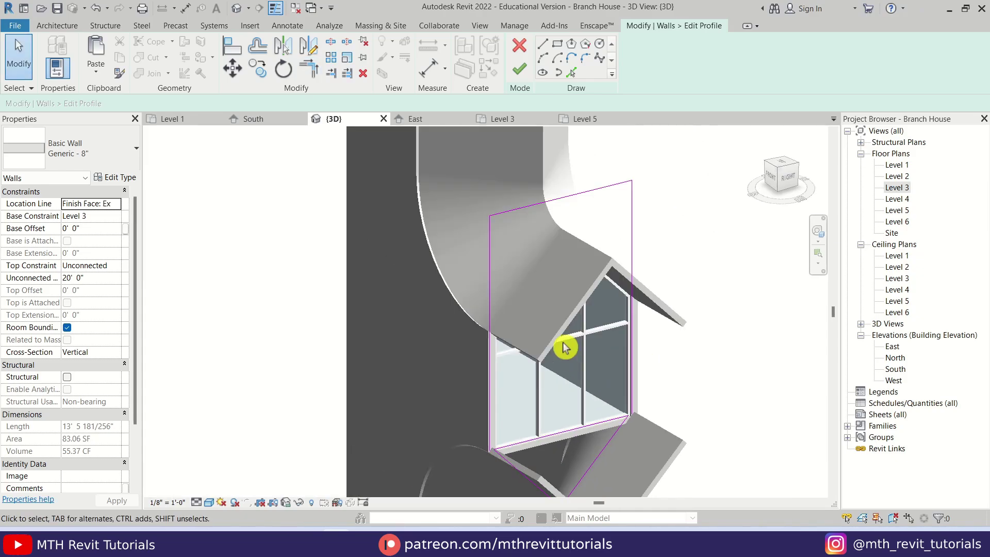
Delete the two vertical lines and the top line of the original rectangle and finish the wall's profile edit.
middle_drag(564, 347, 548, 391)
drag(650, 191, 543, 278)
drag(438, 317, 438, 317)
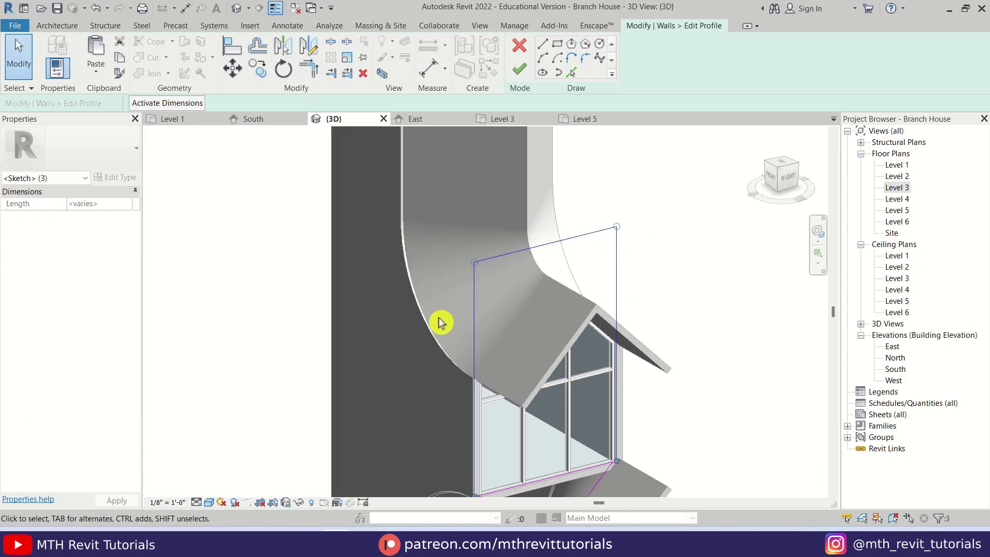
key(Delete)
middle_drag(504, 427, 531, 376)
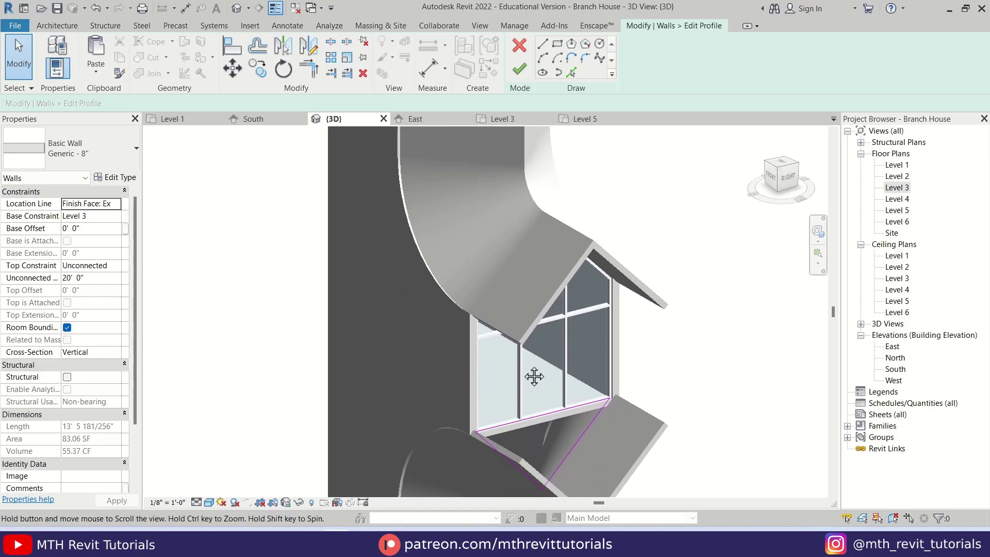
click(519, 69)
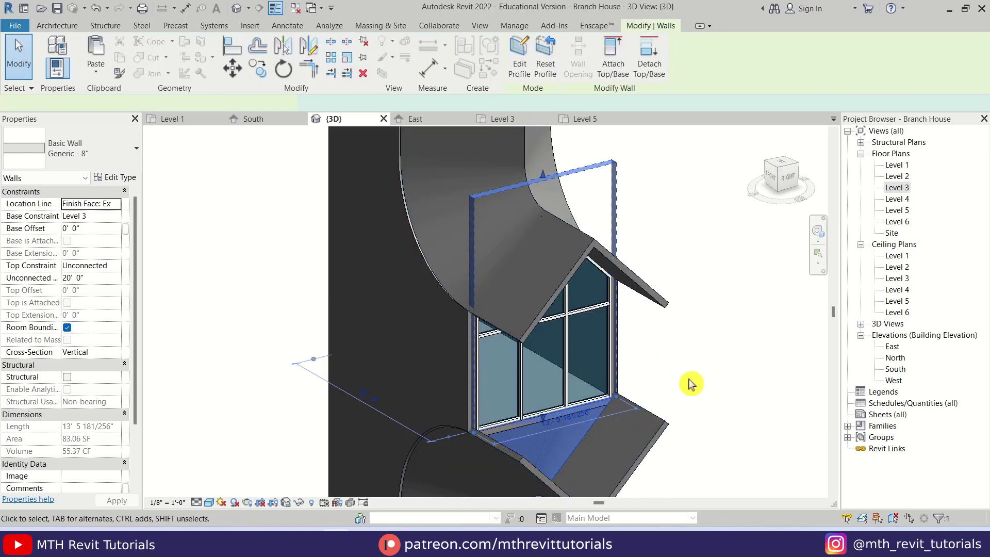
click(696, 389)
Open the front side wall's profile for editing and delete its lower arc and the adjoining vertical line.
middle_drag(710, 398, 675, 326)
shift+middle_drag(651, 407, 489, 401)
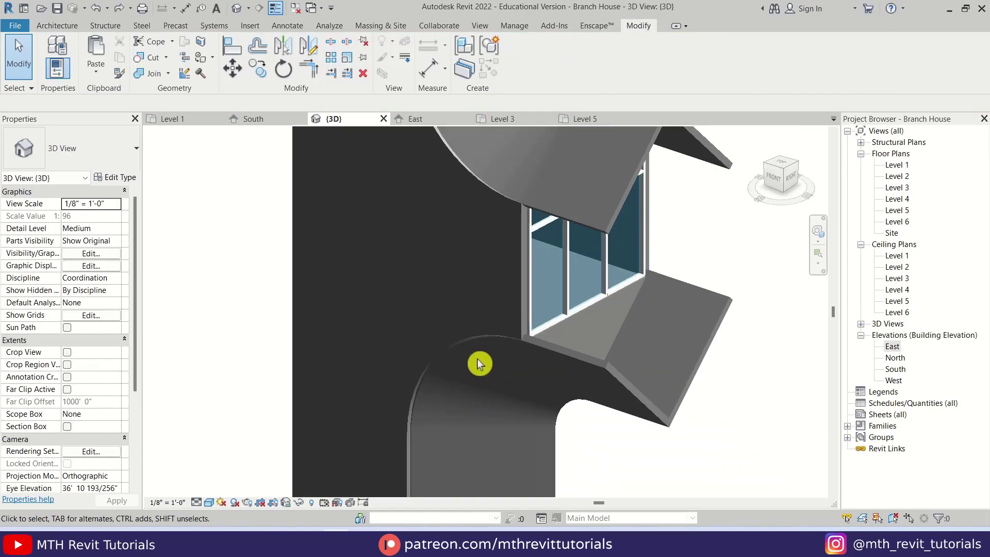
scroll(457, 351, up, 3)
middle_drag(452, 411, 460, 284)
shift+middle_drag(425, 363, 456, 384)
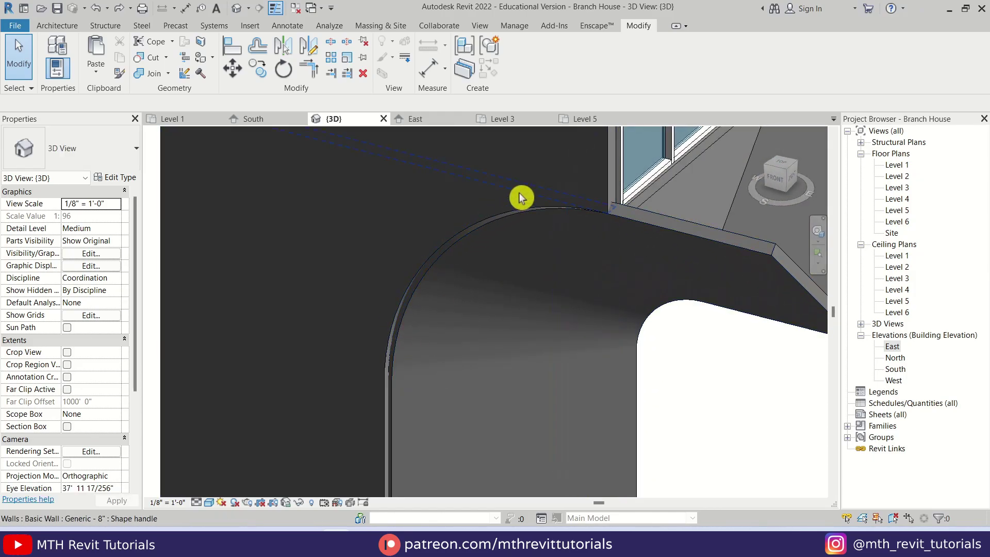
scroll(429, 260, down, 1)
scroll(440, 339, down, 2)
shift+middle_drag(440, 338, 418, 309)
click(432, 326)
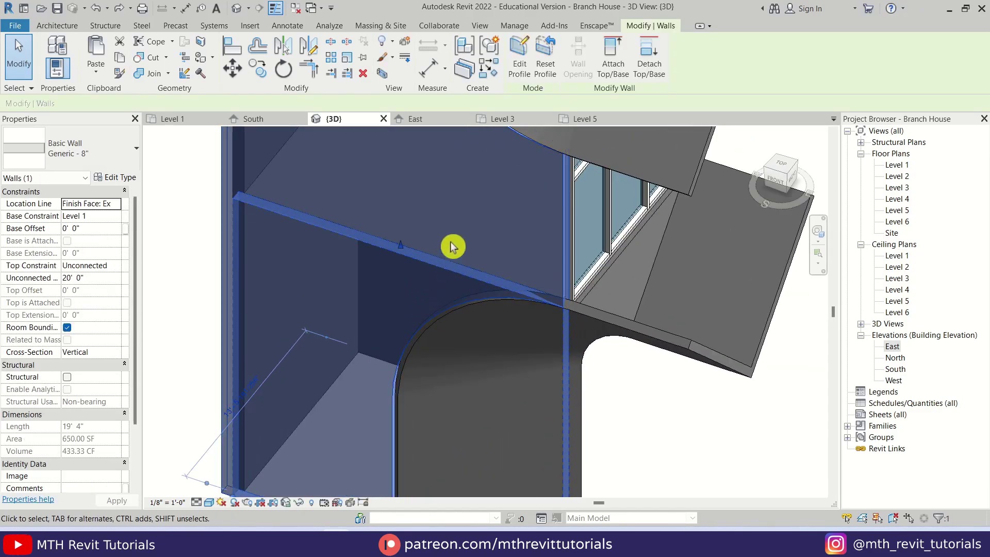
click(520, 66)
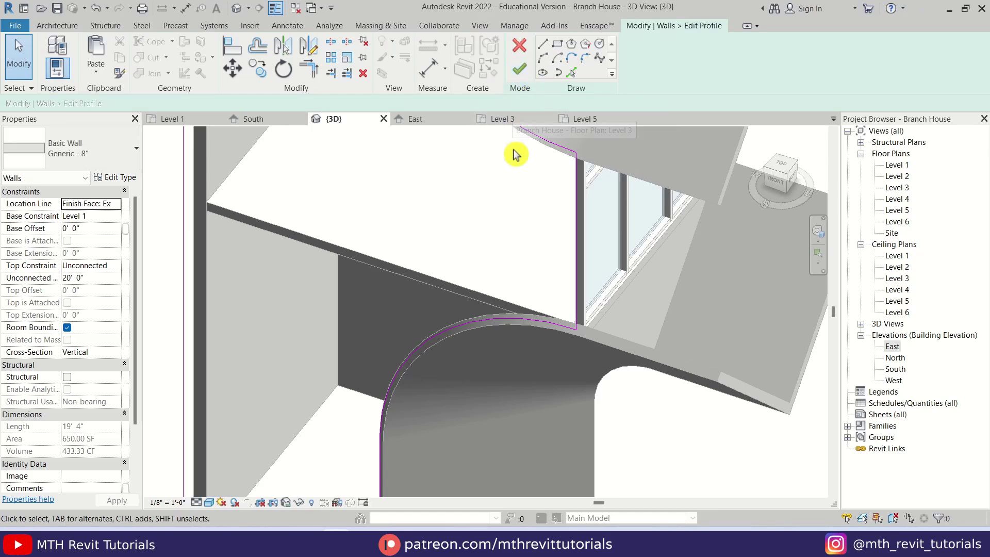
scroll(490, 233, down, 3)
scroll(468, 300, up, 2)
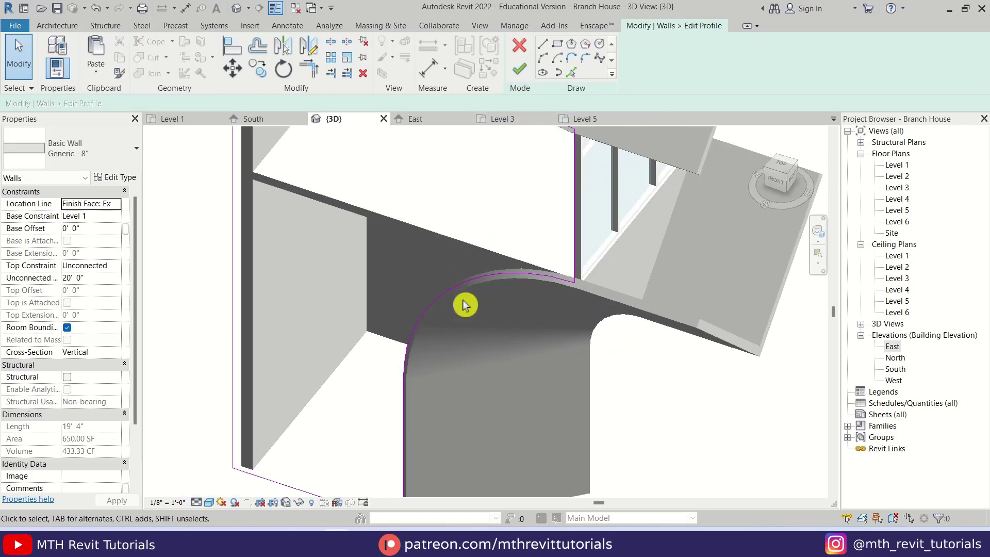
drag(485, 210, 395, 398)
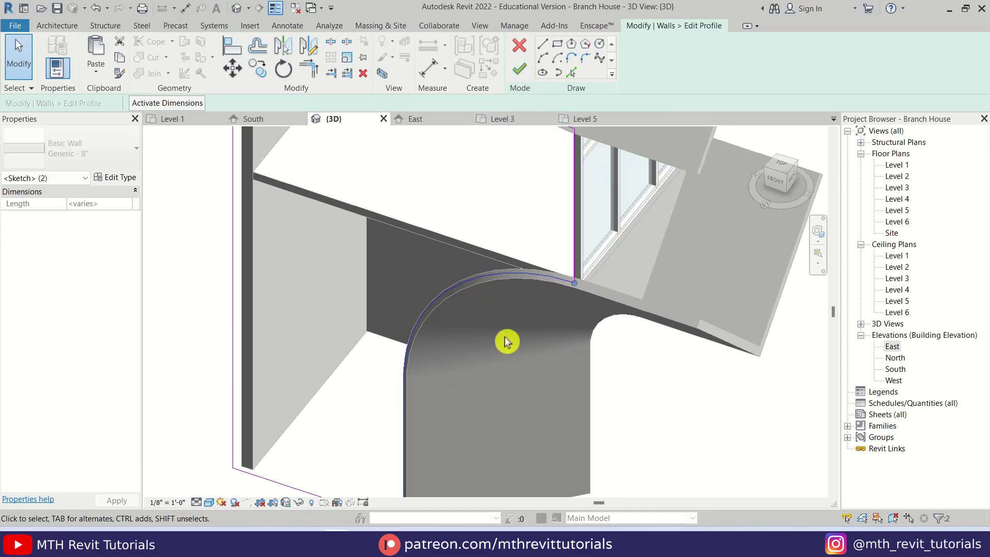
key(Delete)
Pick the lower sweep's arc and vertical edge as new profile lines for the front side wall.
scroll(480, 343, up, 1)
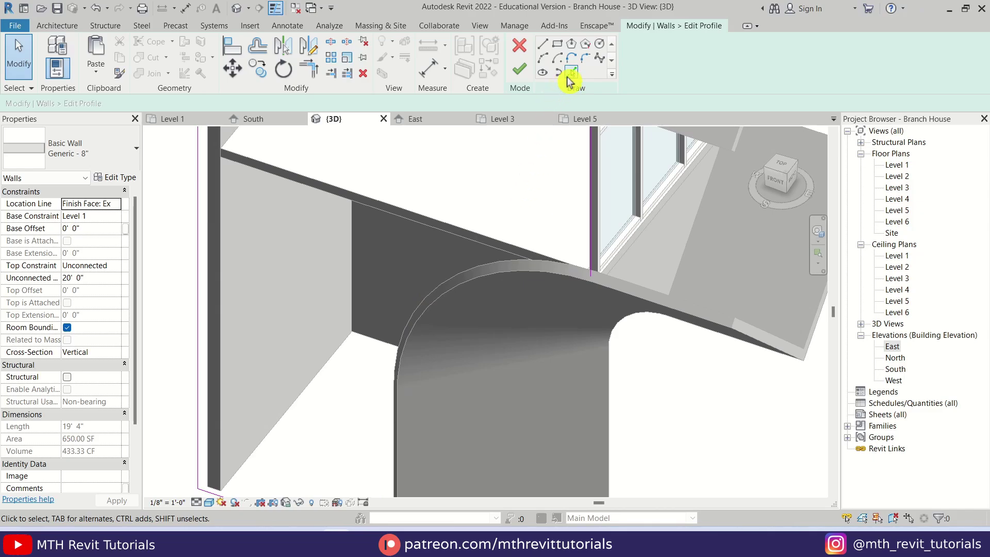
click(571, 73)
scroll(496, 309, up, 1)
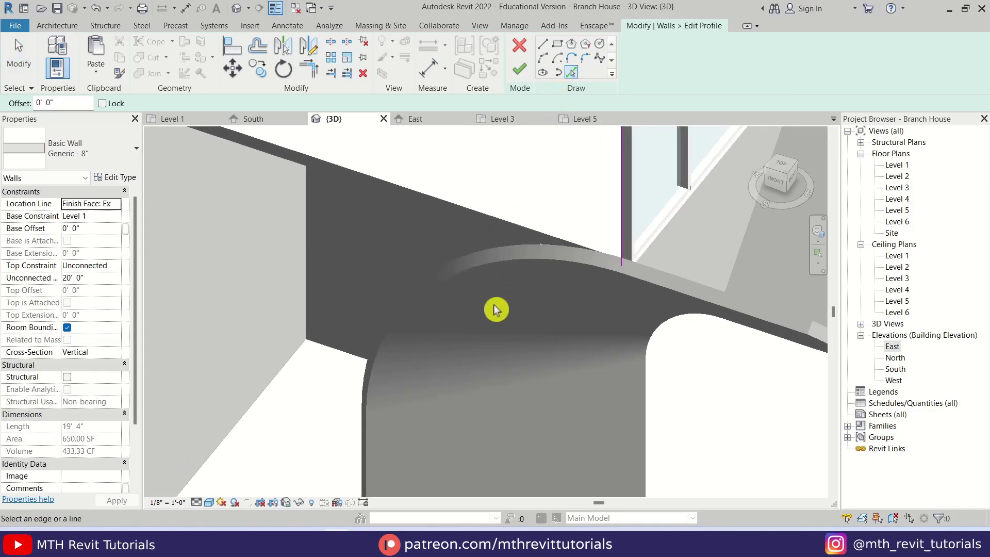
click(578, 267)
scroll(497, 235, down, 1)
scroll(407, 411, up, 1)
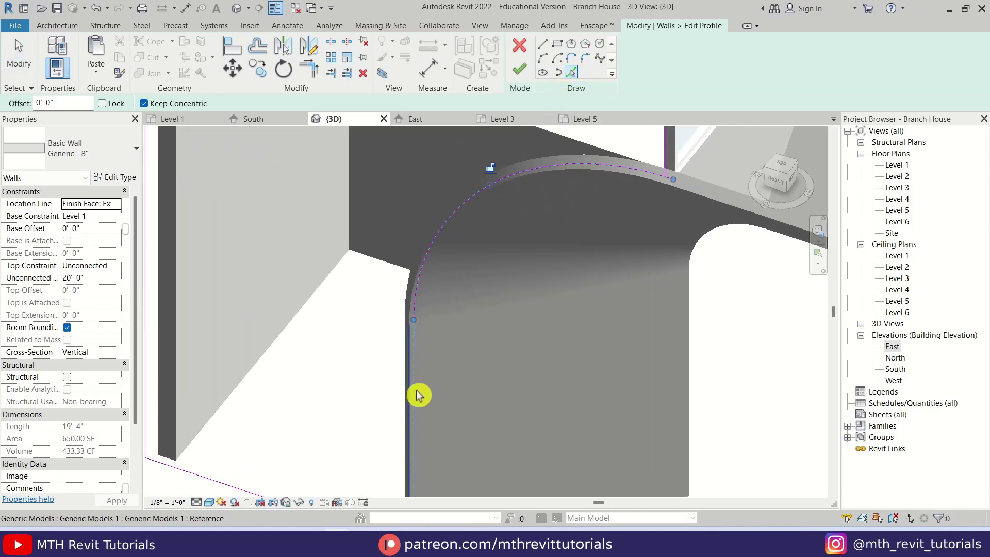
click(412, 360)
Trim the new vertical line to the base line and the new arc to the vertical line beside the curtain wall.
scroll(453, 426, down, 2)
key(t)
key(r)
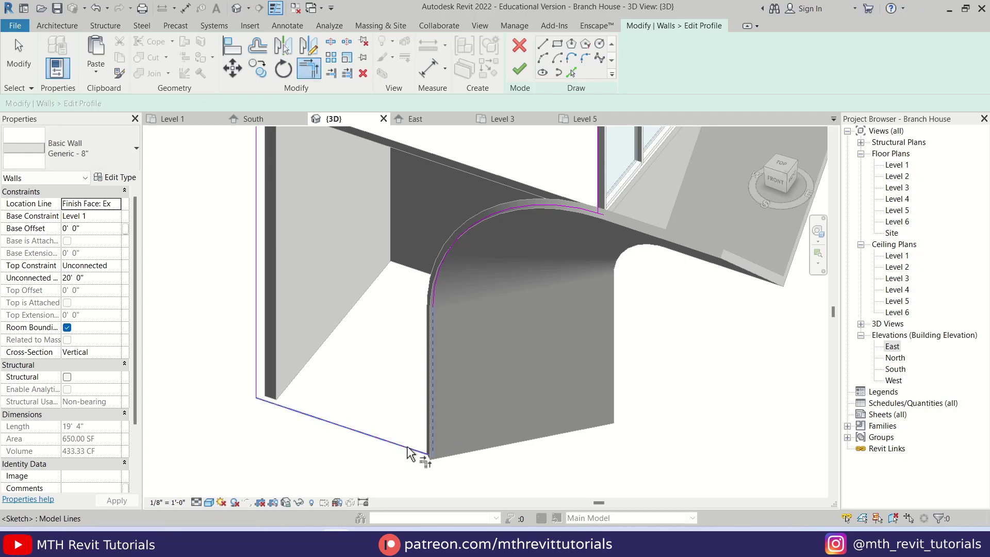
scroll(538, 261, up, 2)
click(578, 258)
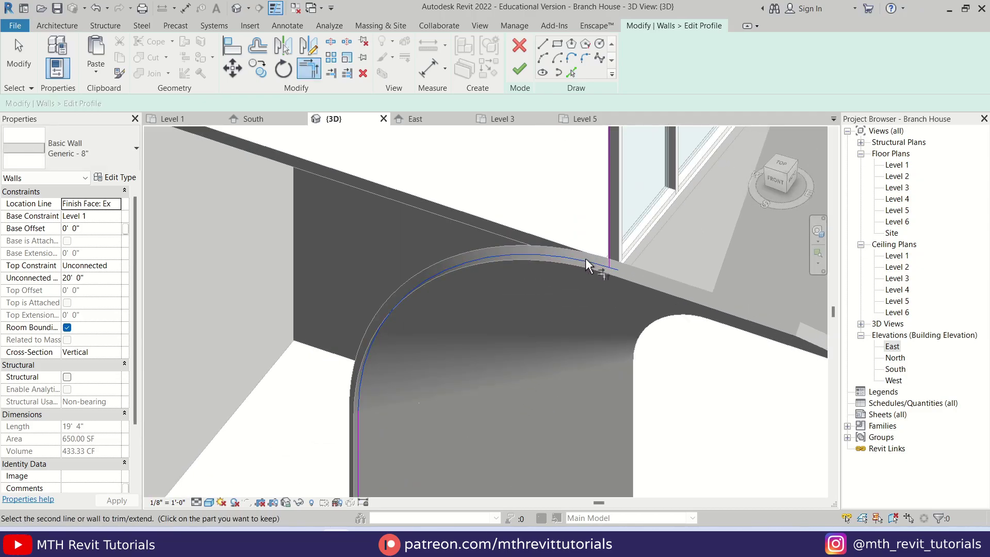
click(612, 221)
mouse_move(515, 330)
shift+middle_down()
mouse_move(460, 321)
mouse_move(479, 428)
shift+middle_up()
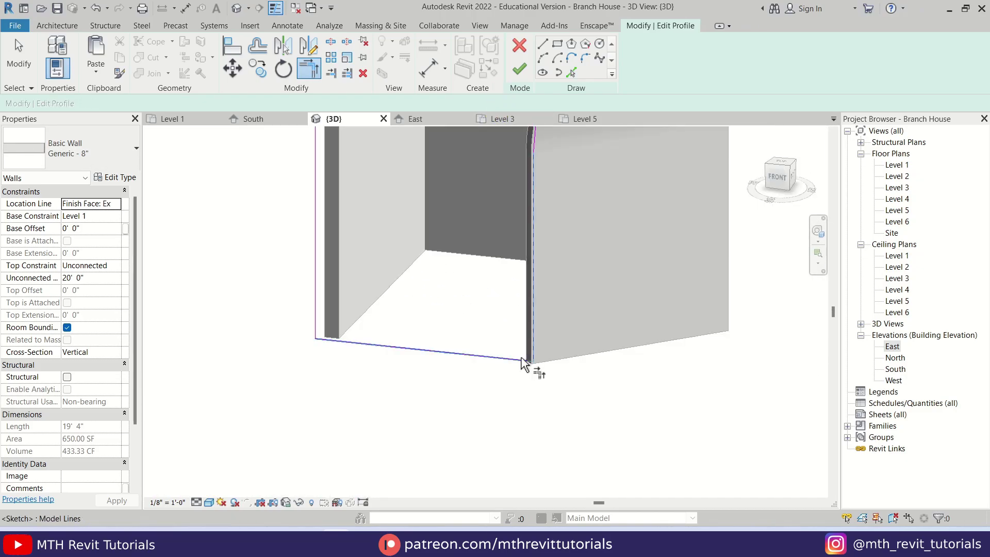
key(Escape)
Delete the upper arc and its adjoining vertical line from the front side wall's profile sketch.
scroll(534, 415, down, 3)
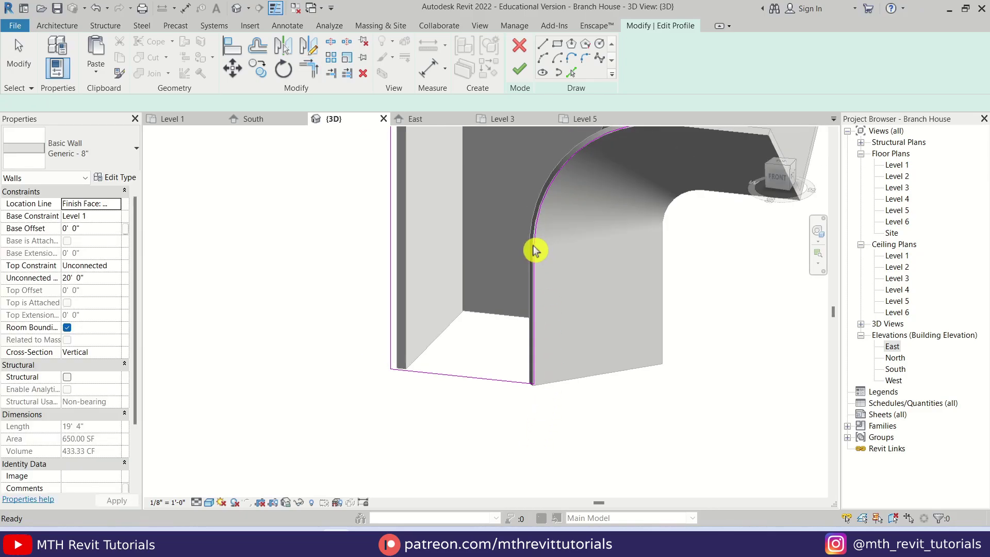
middle_drag(532, 250, 537, 457)
middle_drag(567, 163, 546, 331)
middle_drag(511, 263, 493, 366)
scroll(559, 255, down, 2)
mouse_move(563, 237)
mouse_down()
mouse_move(448, 407)
mouse_move(462, 398)
mouse_up()
key(Delete)
Pick the upper sweep's arc and vertical edge as new profile lines for the front side wall.
scroll(535, 298, up, 3)
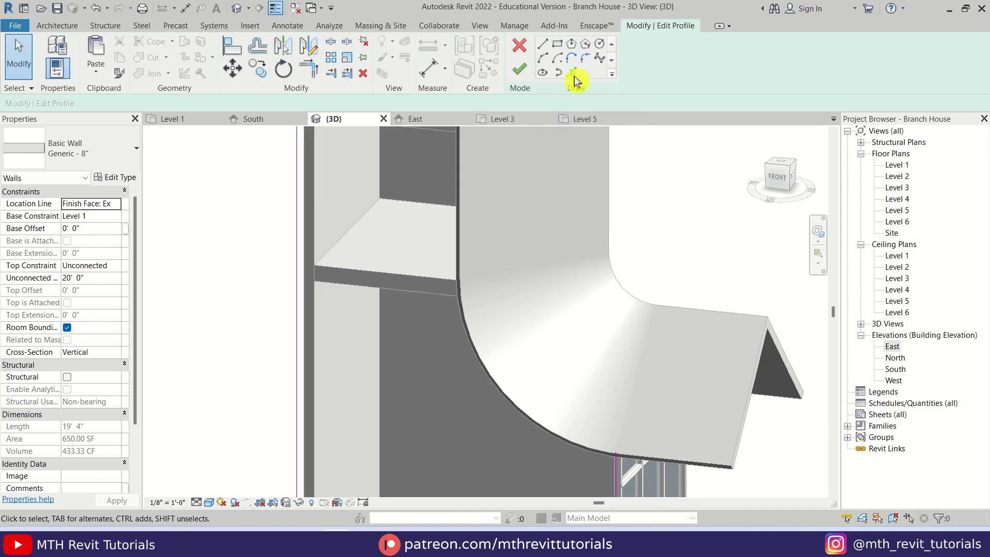
click(518, 388)
scroll(516, 400, down, 1)
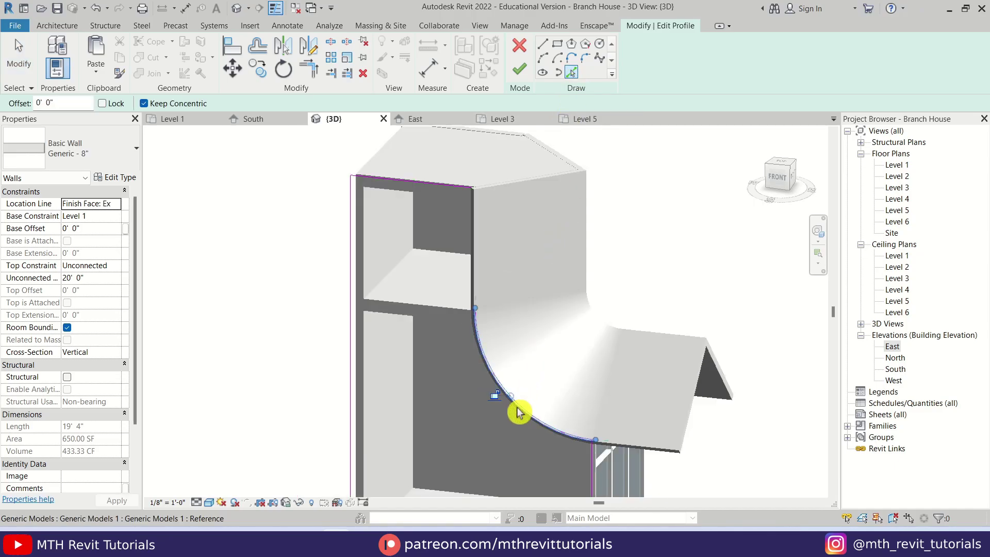
click(479, 252)
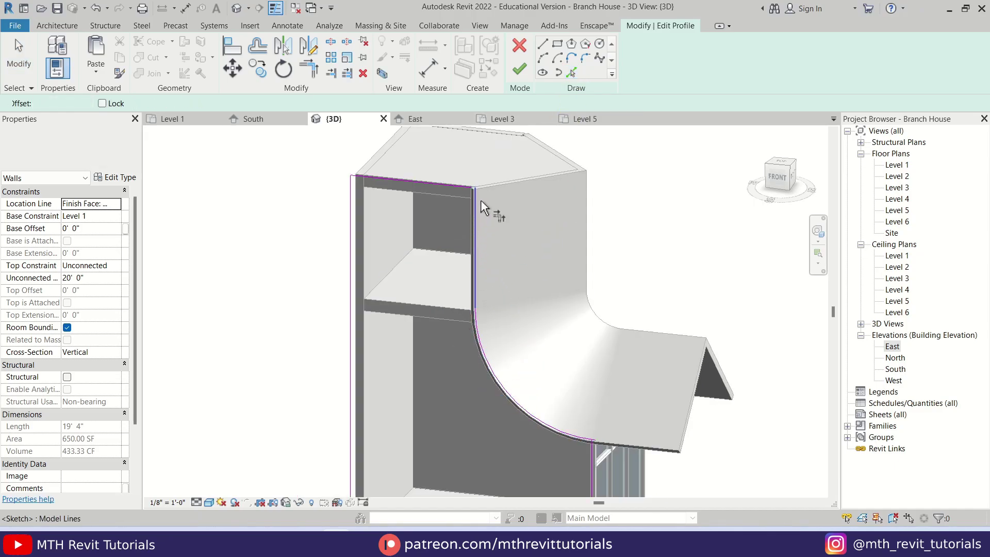
Trim the upper profile lines to the adjoining top and side lines and finish the front side wall's profile edit.
key(t)
key(r)
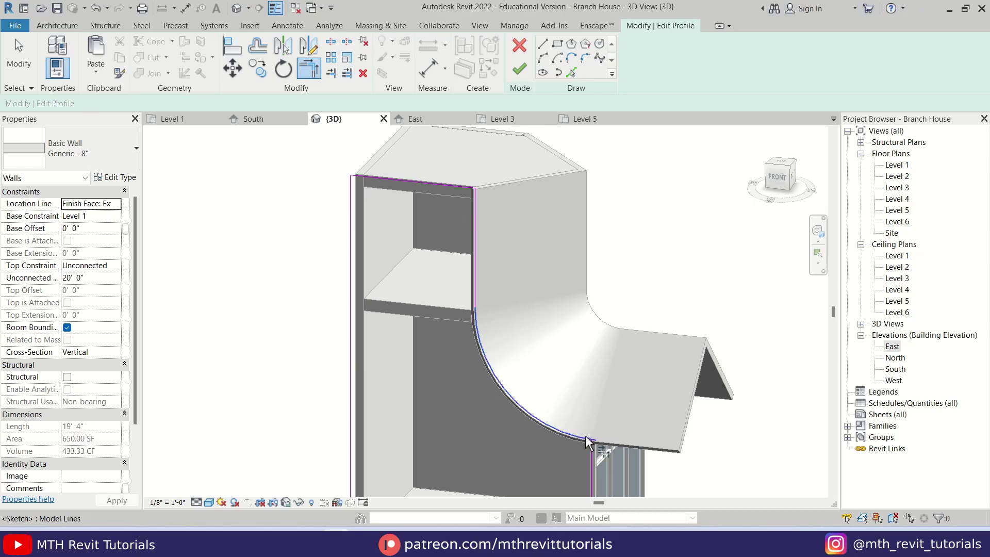
scroll(513, 361, up, 1)
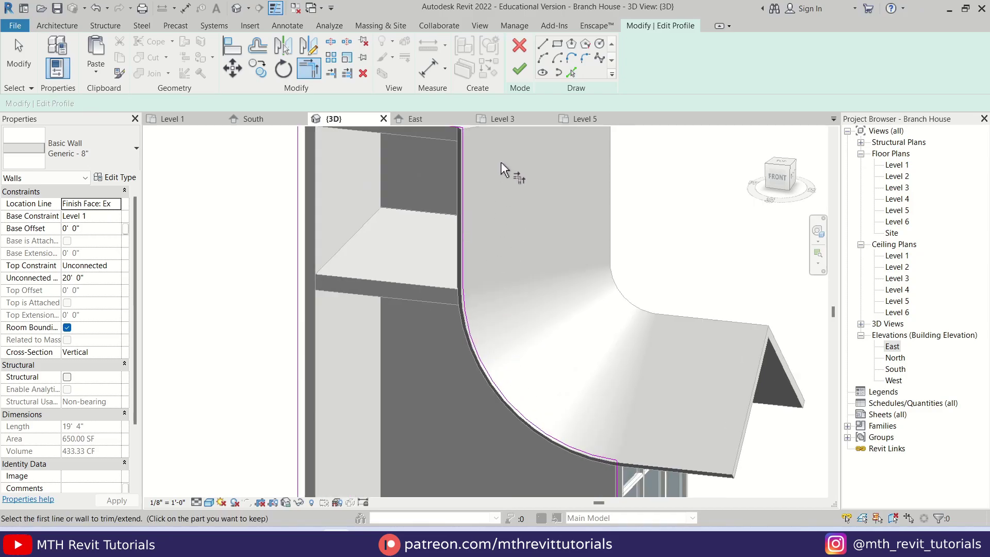
click(523, 73)
click(681, 200)
scroll(526, 200, down, 2)
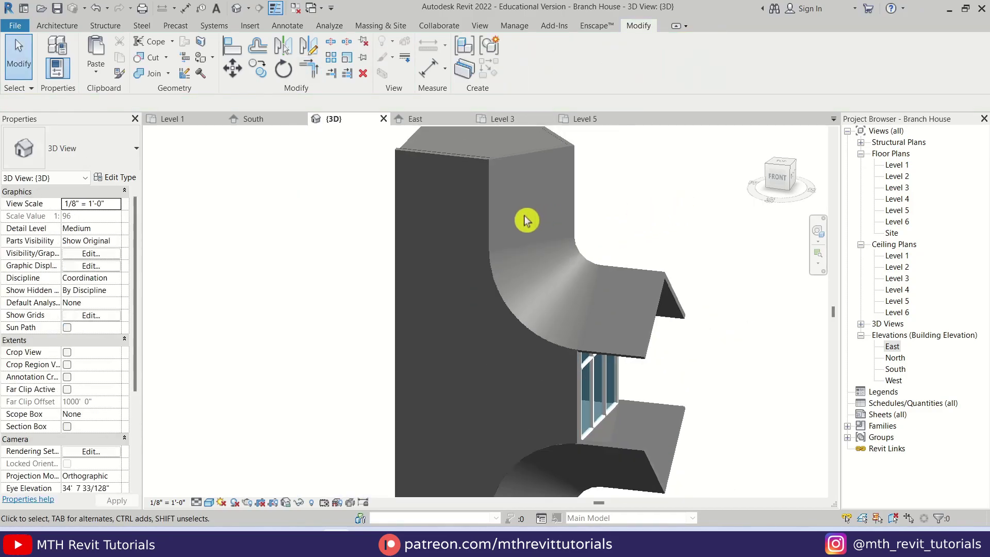
Edit the back side wall's profile, replacing its lower arc and vertical line with the lower sweep's matching edges.
shift+middle_drag(622, 369, 376, 410)
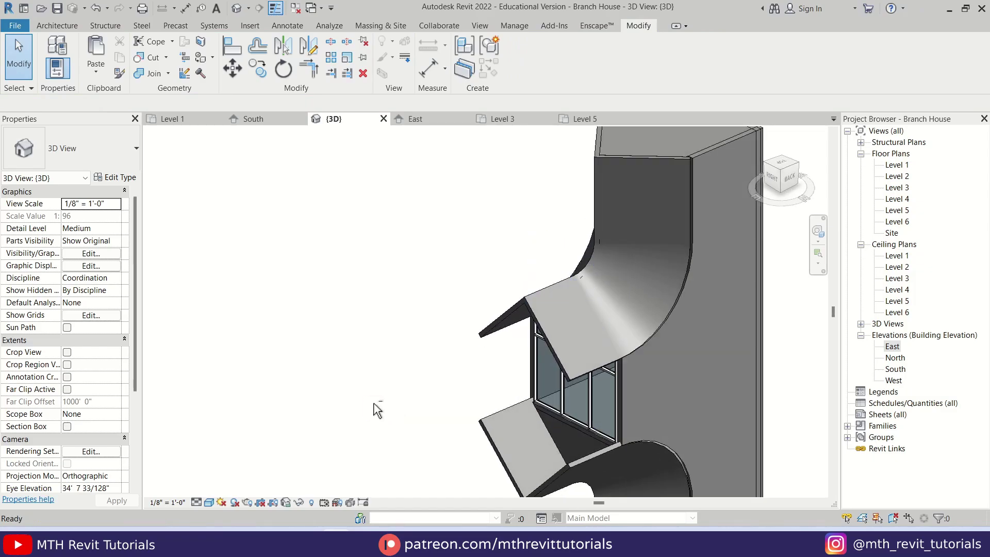
middle_drag(715, 375, 619, 255)
scroll(635, 487, up, 5)
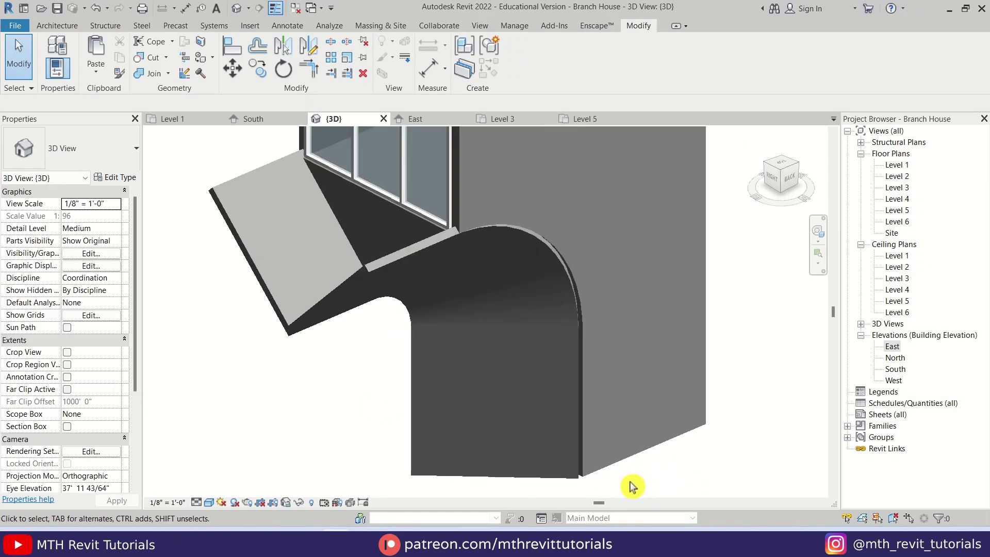
double_click(614, 464)
scroll(592, 457, down, 3)
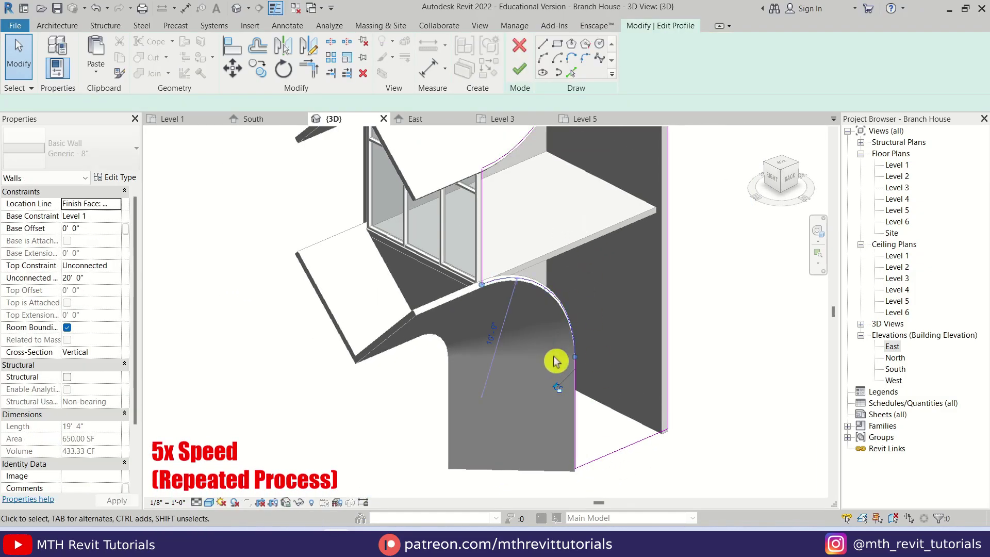
scroll(587, 367, up, 3)
click(555, 309)
click(560, 361)
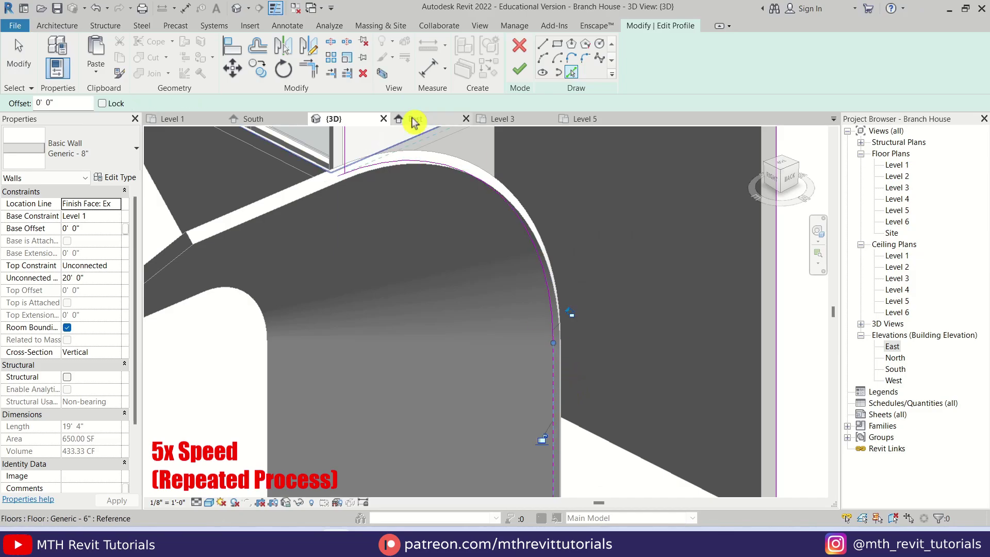
Trim the back side wall's new lower arc and vertical line to the adjoining profile lines.
click(309, 68)
click(371, 167)
click(345, 157)
scroll(373, 206, down, 3)
click(458, 350)
click(471, 369)
key(Escape)
Delete the upper arc and its adjoining vertical line from the back side wall's profile sketch.
middle_drag(431, 191, 489, 321)
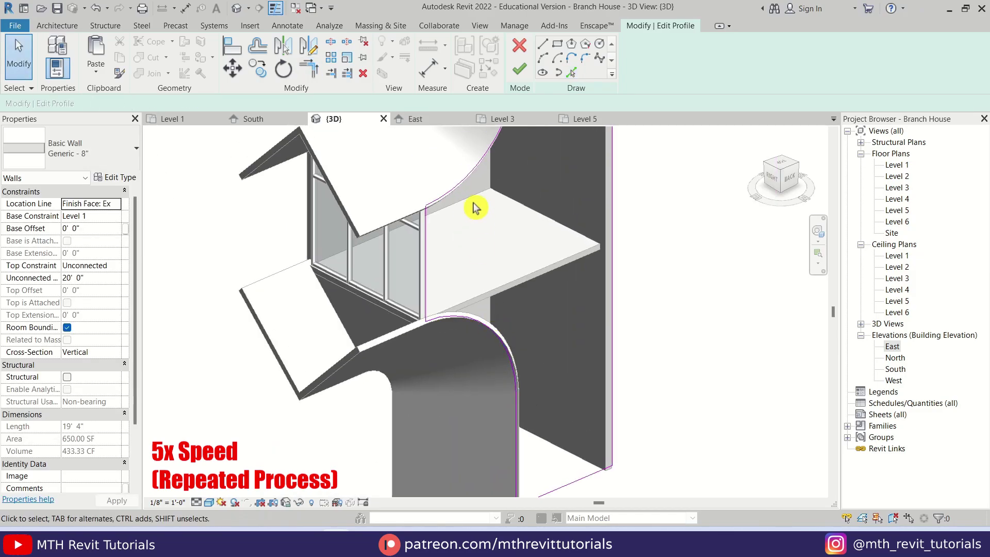
middle_drag(418, 156, 429, 298)
scroll(429, 298, up, 1)
scroll(510, 283, down, 2)
middle_drag(510, 284, 506, 338)
click(506, 338)
key(Delete)
Pick the upper sweep's vertical edge and arc as new profile lines for the back side wall.
click(572, 72)
scroll(576, 250, up, 4)
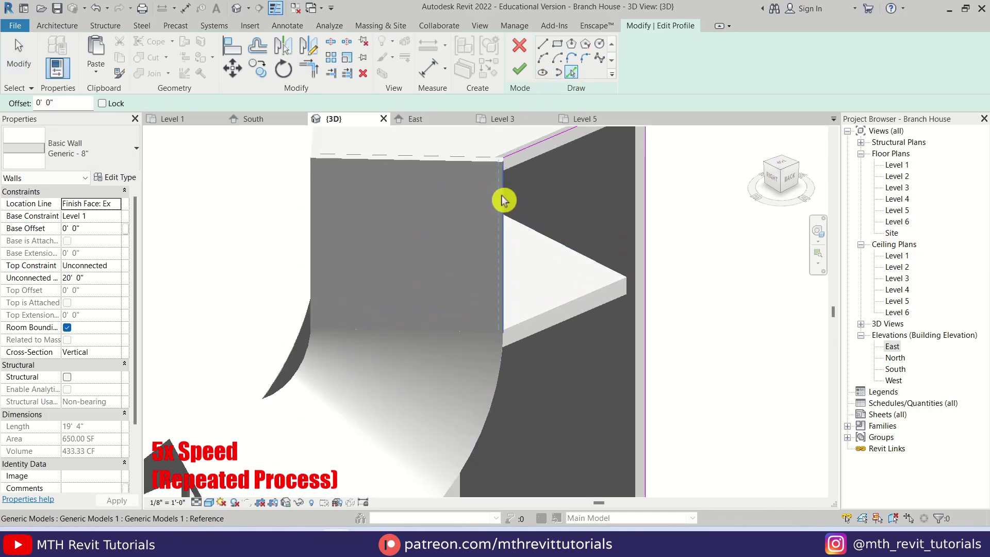
click(502, 195)
scroll(501, 200, down, 2)
click(476, 374)
Trim the upper lines to the adjoining side and top lines and finish the back side wall's profile edit.
key(t)
key(r)
click(393, 471)
scroll(400, 459, down, 2)
click(479, 227)
click(520, 69)
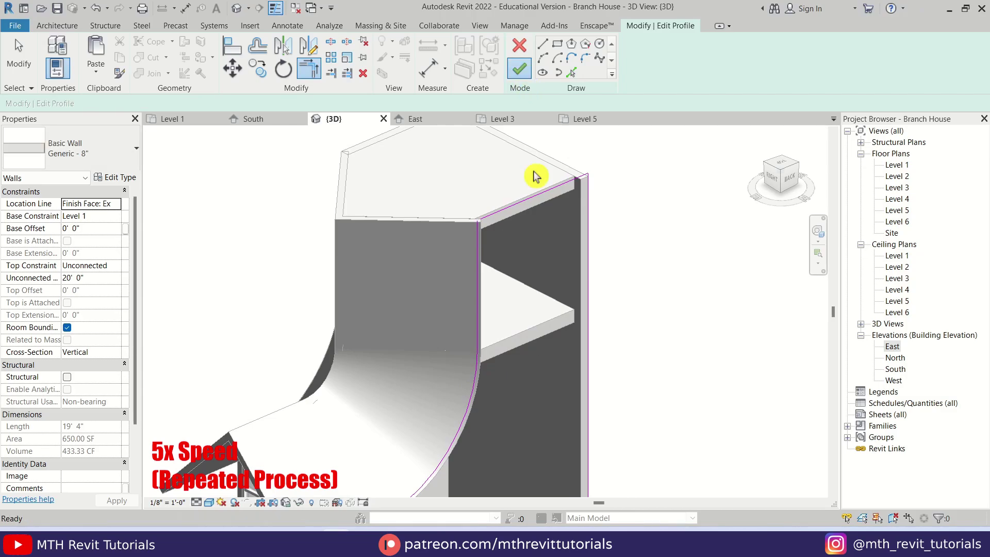
click(520, 69)
click(641, 305)
scroll(619, 381, down, 2)
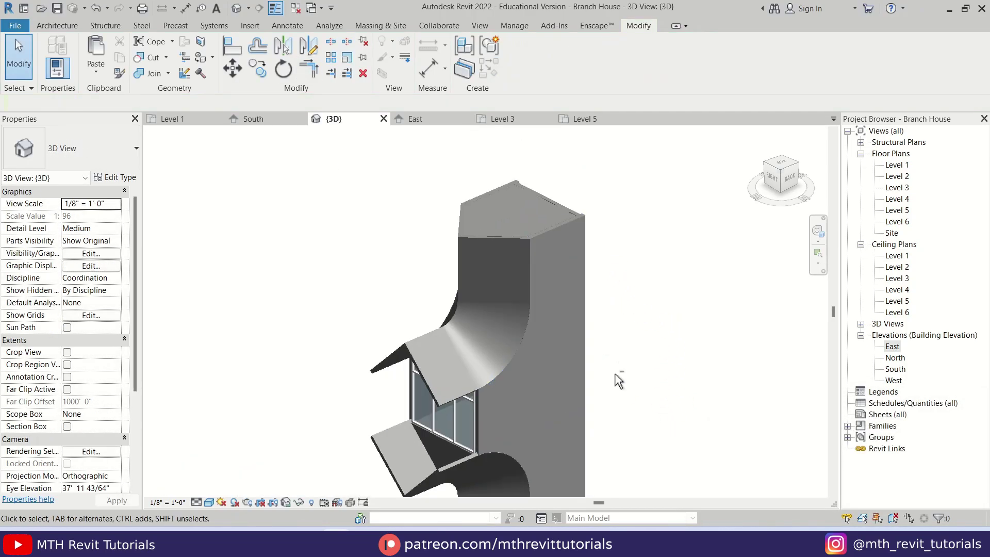
shift+middle_drag(619, 382, 600, 256)
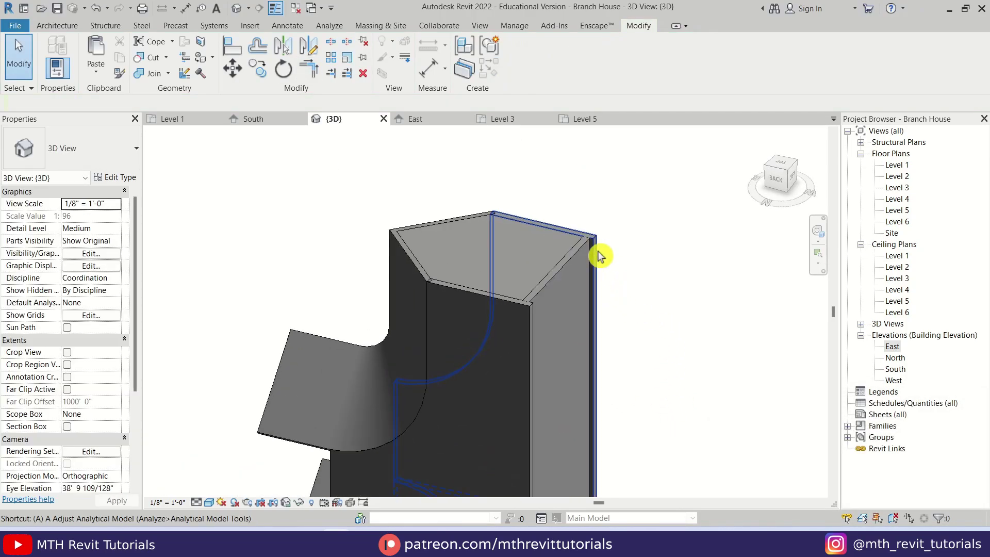
scroll(600, 256, up, 3)
key(a)
key(l)
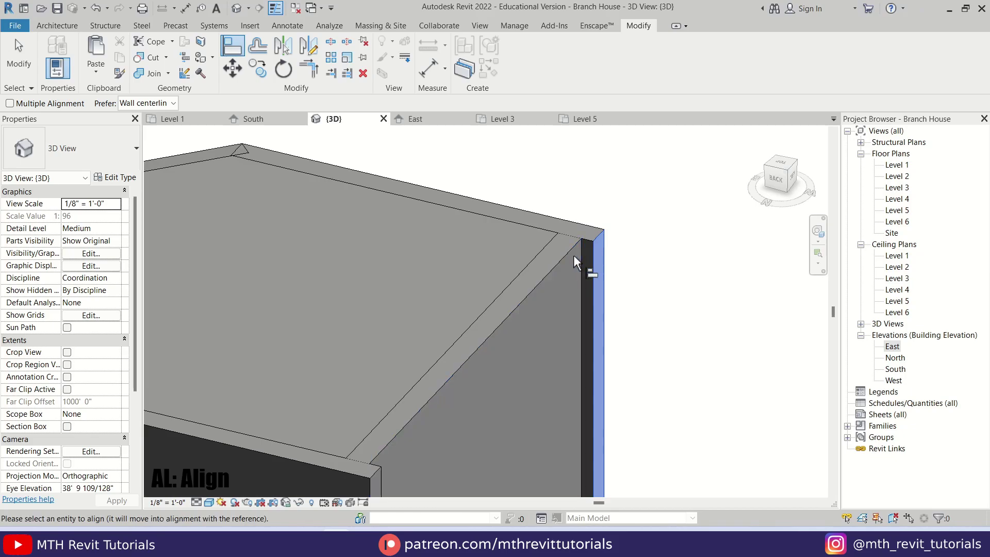
scroll(670, 407, down, 5)
key(Escape)
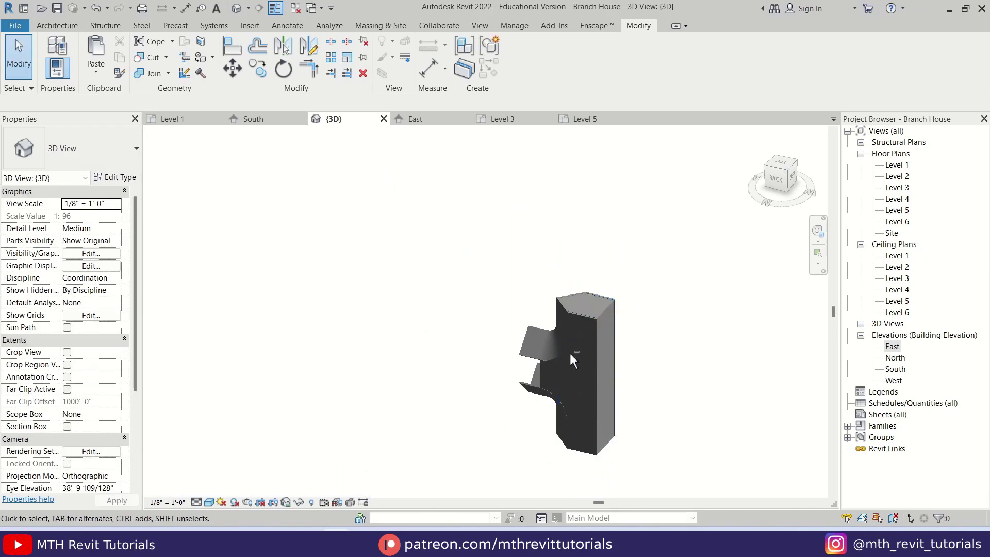
Open the V-profile sweeps' generic model for in-place editing.
shift+middle_drag(574, 359, 512, 345)
scroll(534, 359, up, 3)
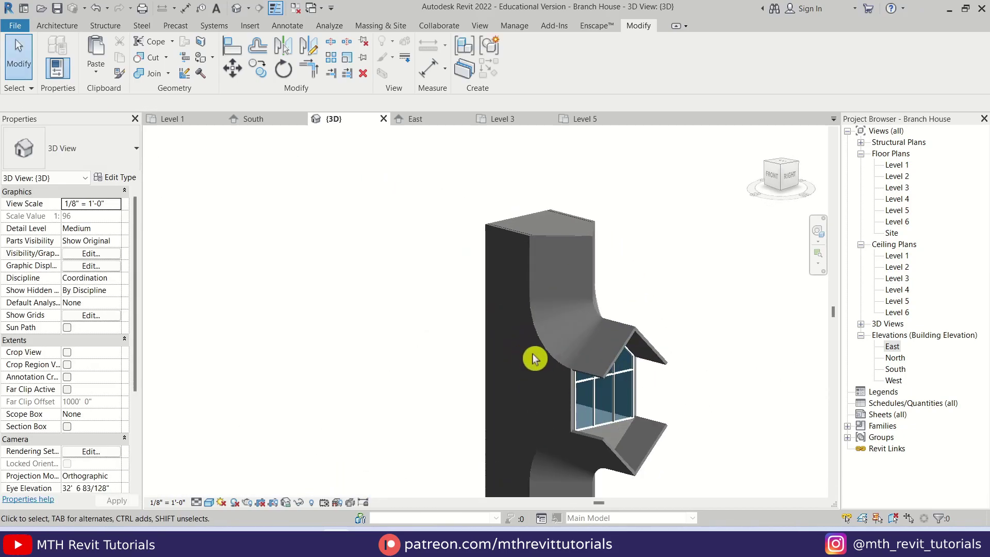
shift+middle_drag(577, 384, 553, 472)
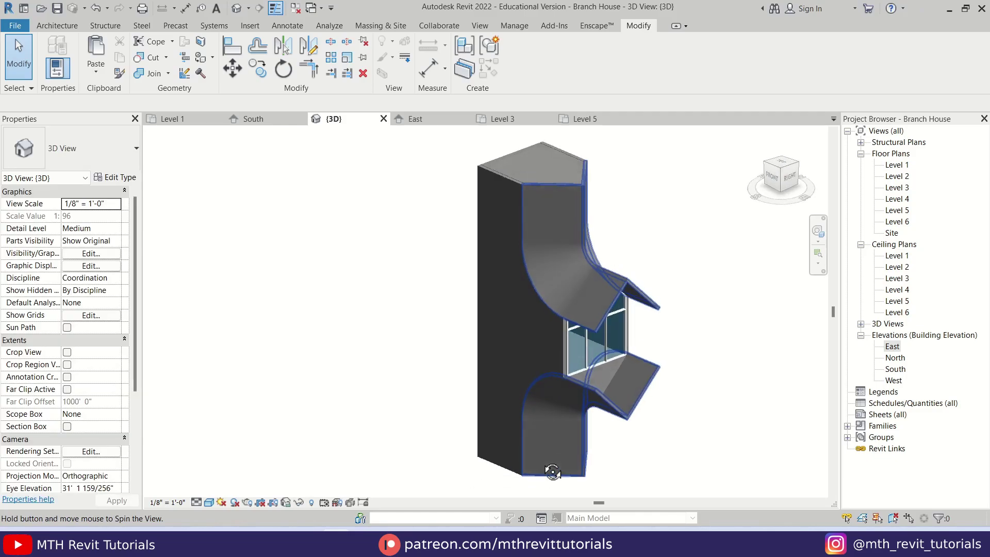
scroll(537, 439, up, 6)
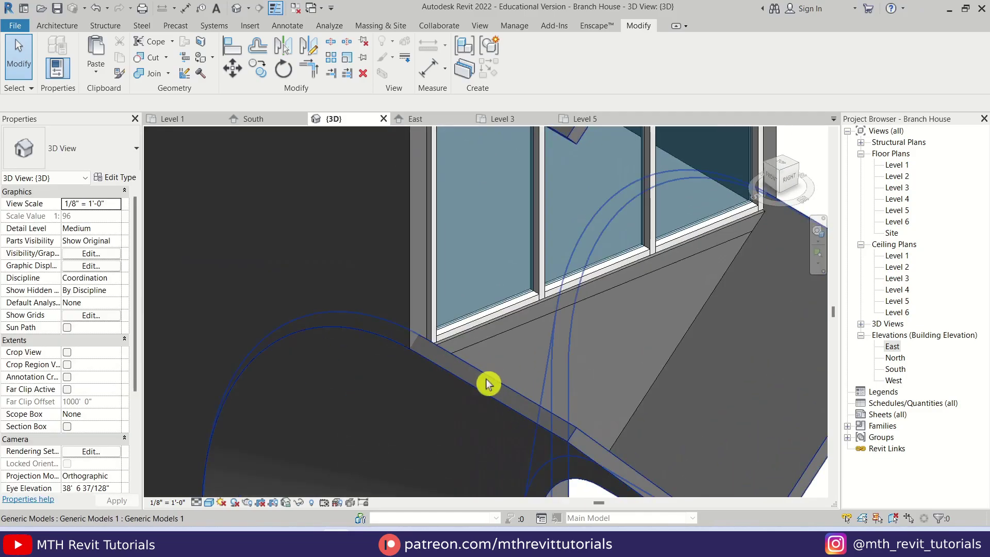
scroll(480, 367, up, 3)
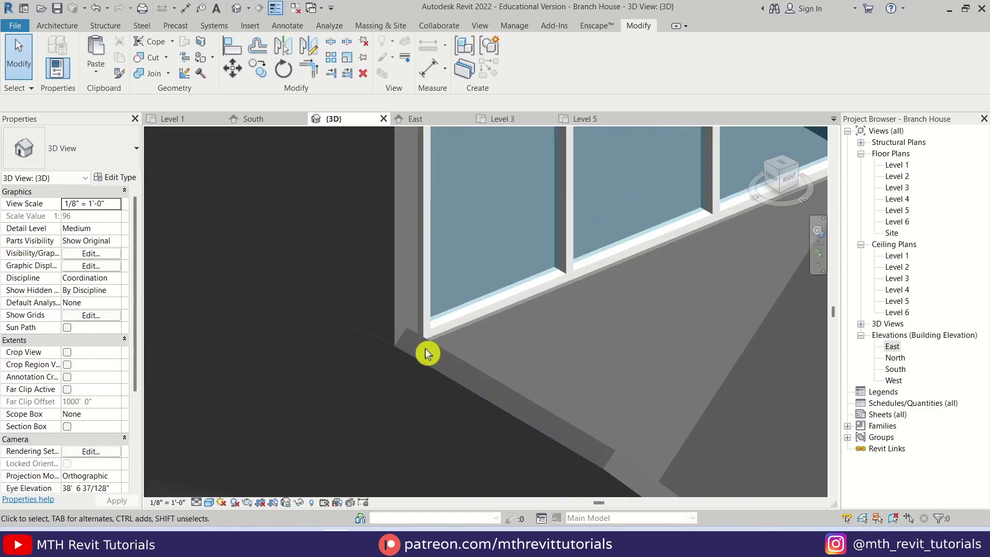
shift+middle_drag(427, 354, 469, 336)
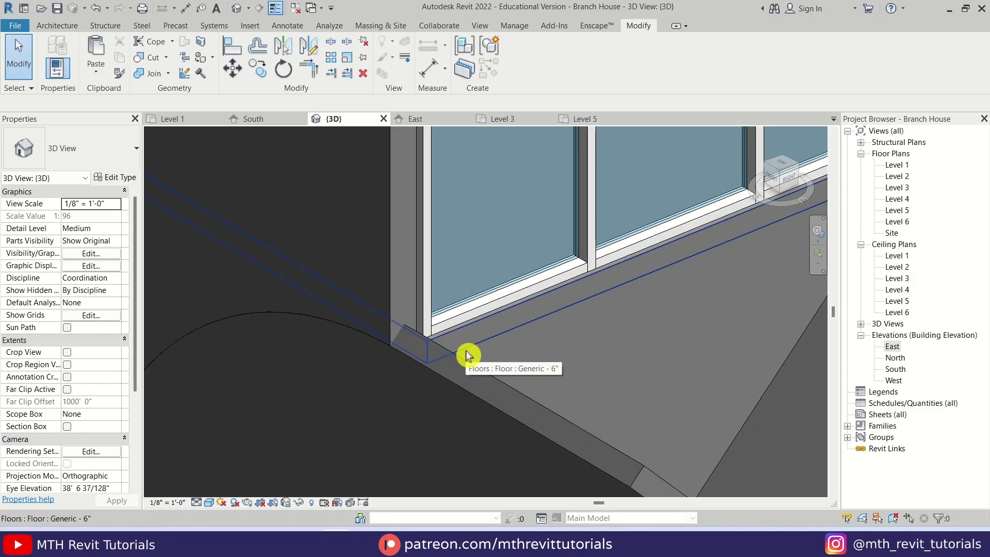
scroll(449, 347, down, 3)
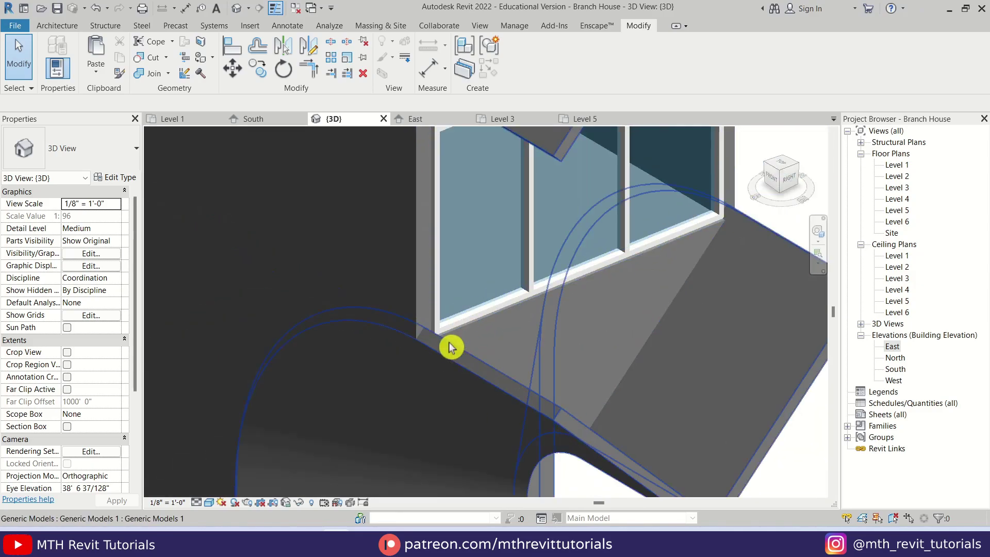
click(516, 400)
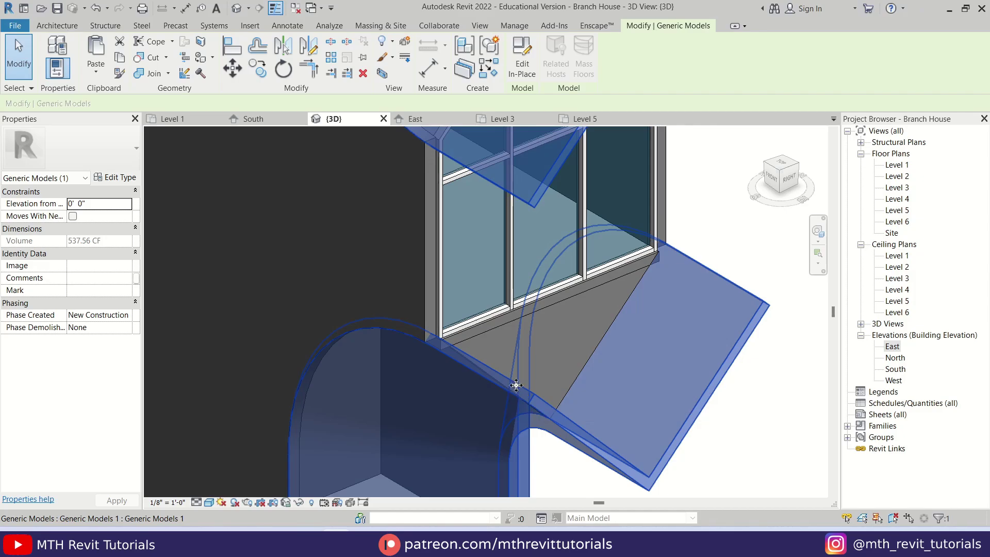
click(524, 60)
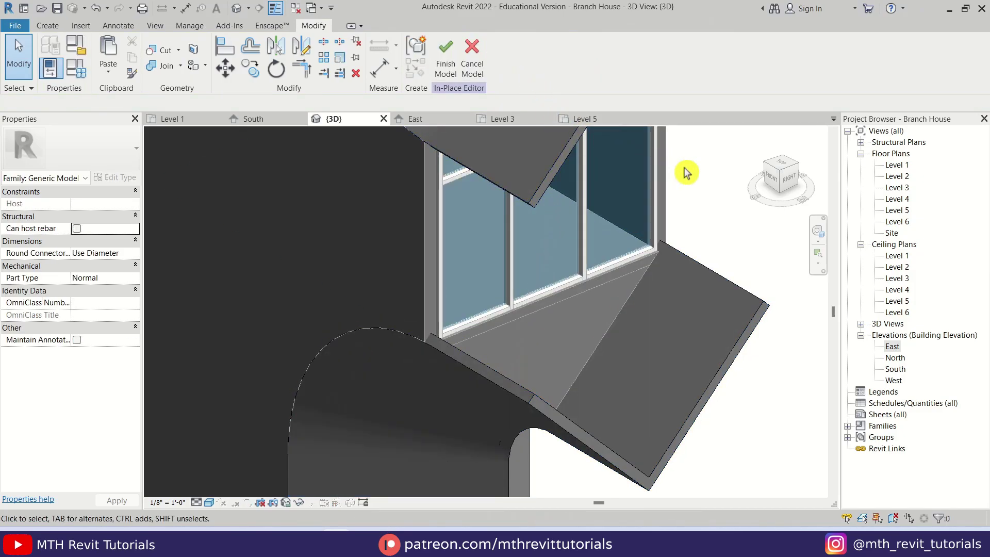
In the East elevation, start a void extrusion with the storefront's glazed curtain panel picked as its work plane.
double_click(892, 347)
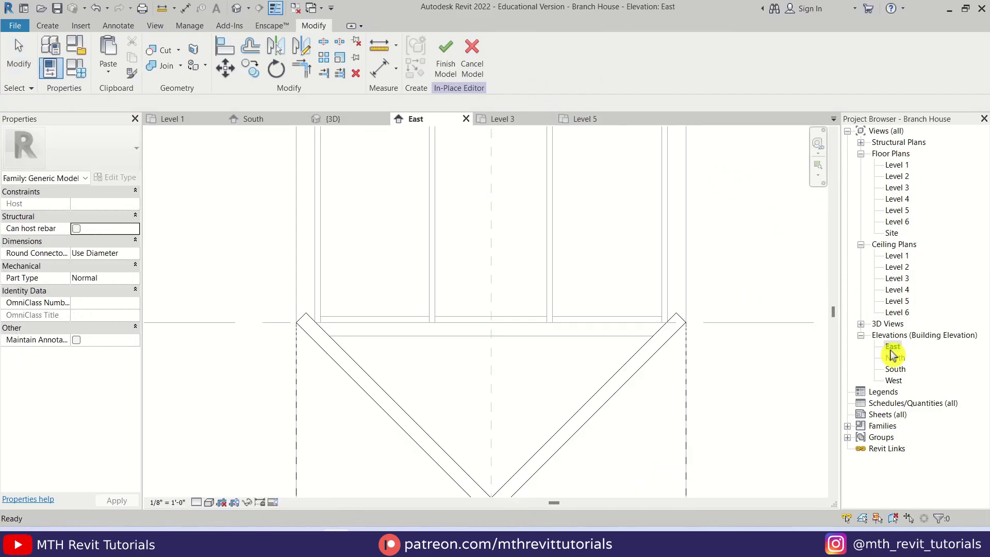
scroll(581, 382, down, 3)
middle_drag(543, 376, 526, 359)
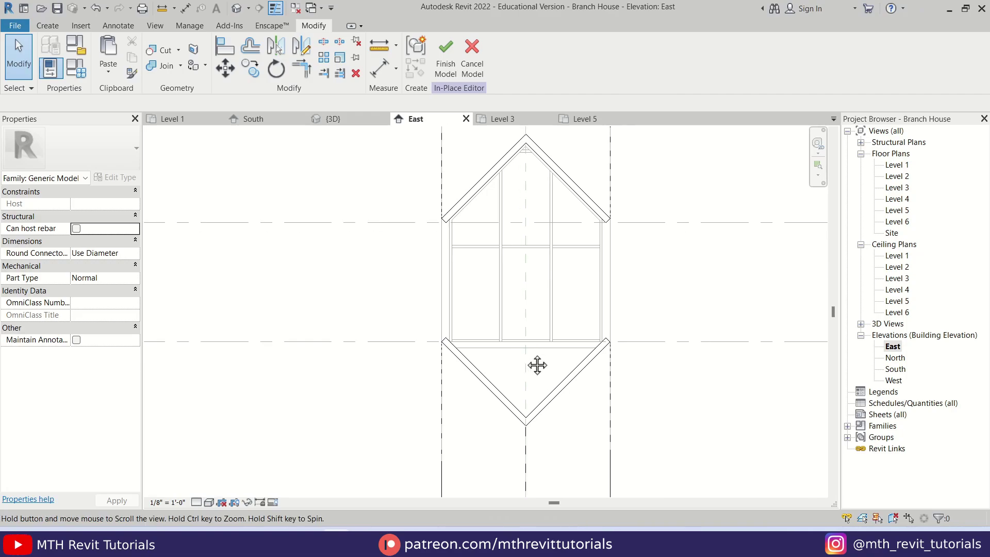
click(46, 26)
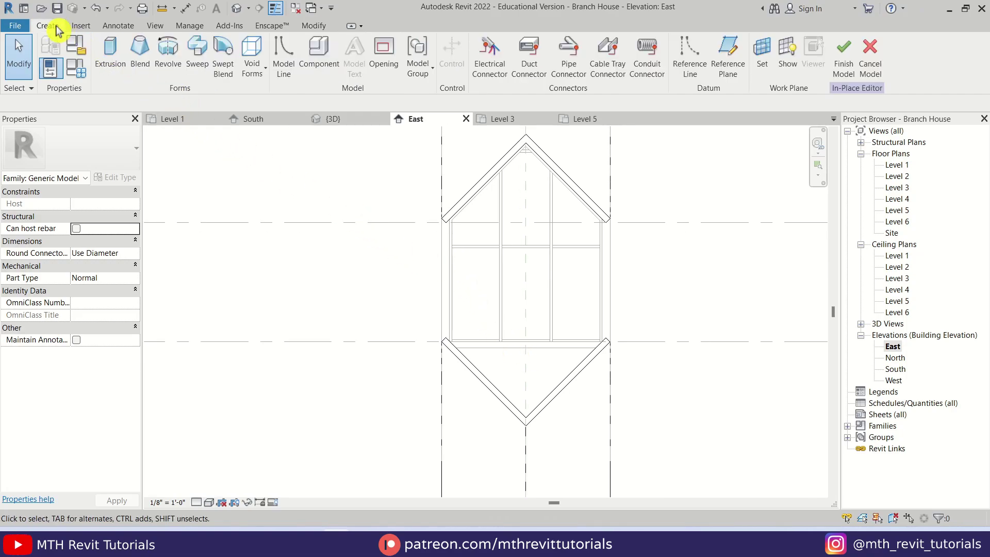
click(256, 82)
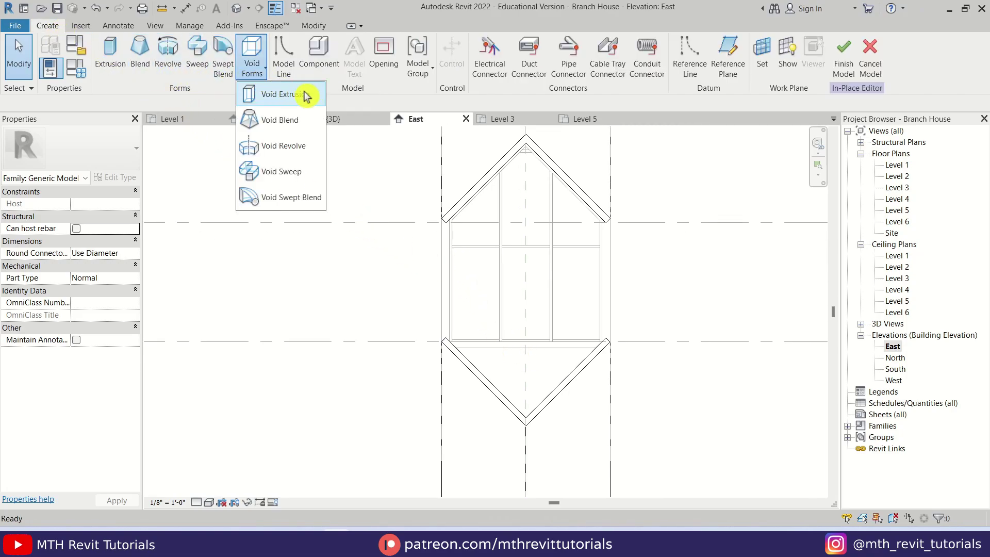
click(285, 94)
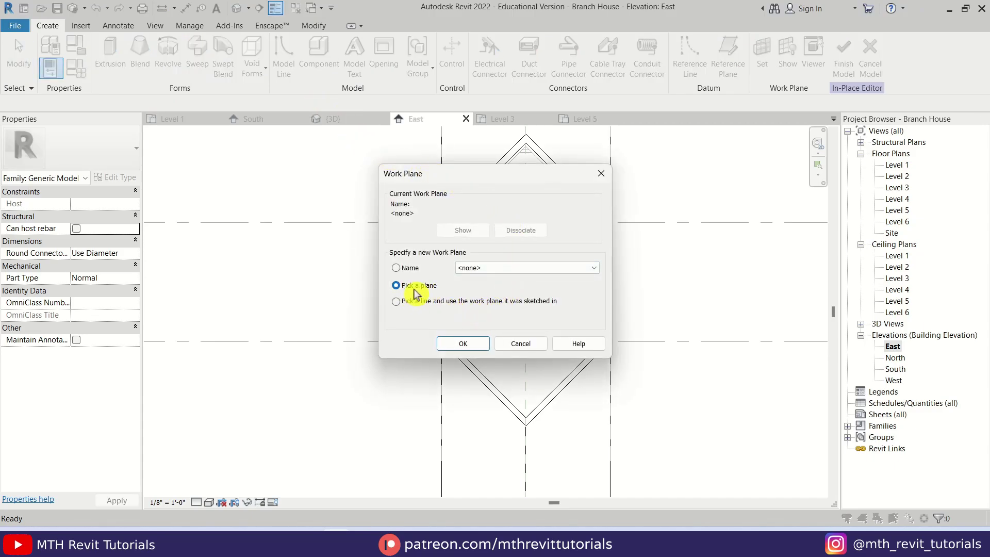
click(465, 345)
scroll(474, 283, up, 5)
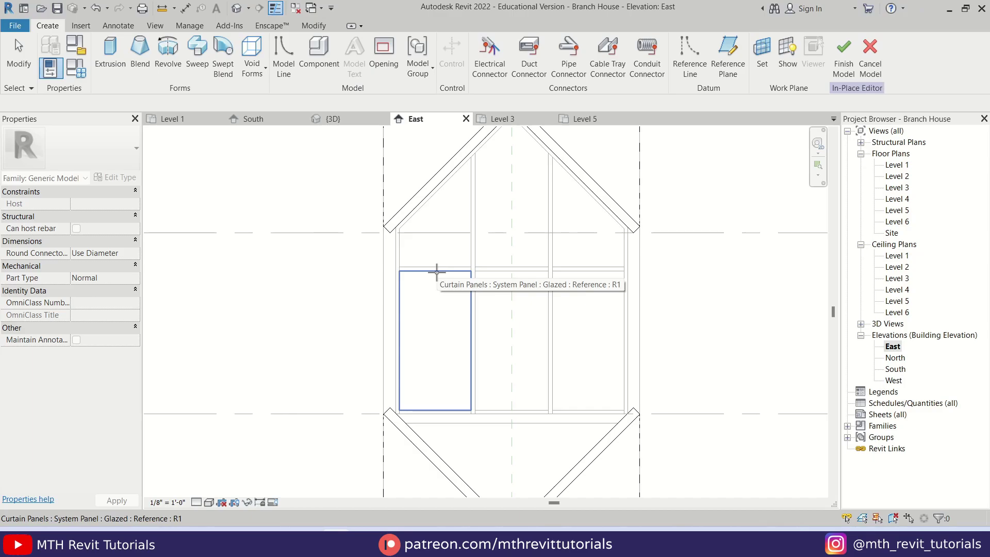
click(437, 272)
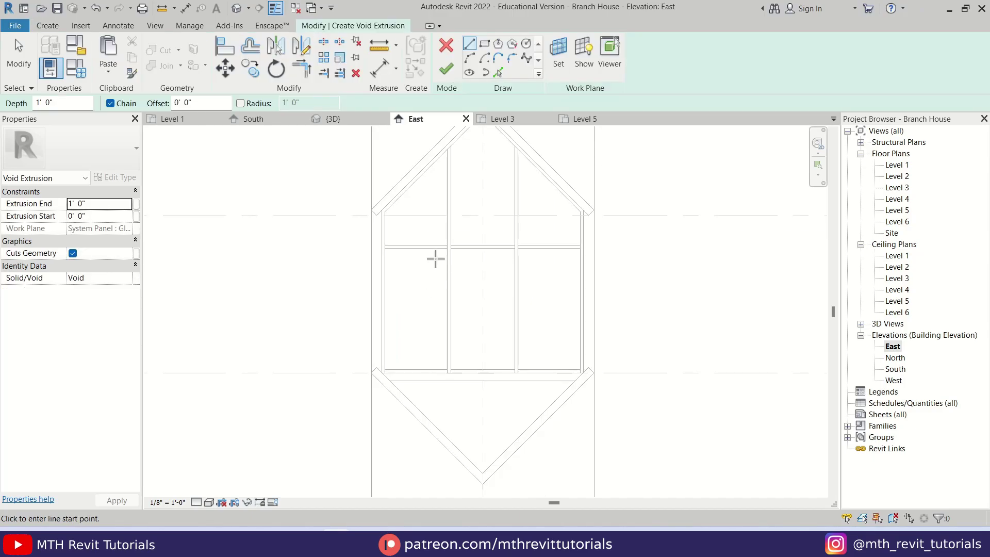
Sketch a void rectangle about 18'-2" wide and 3'-11" high, its base on the level line across the lower sweep's tips, and finish it.
click(484, 45)
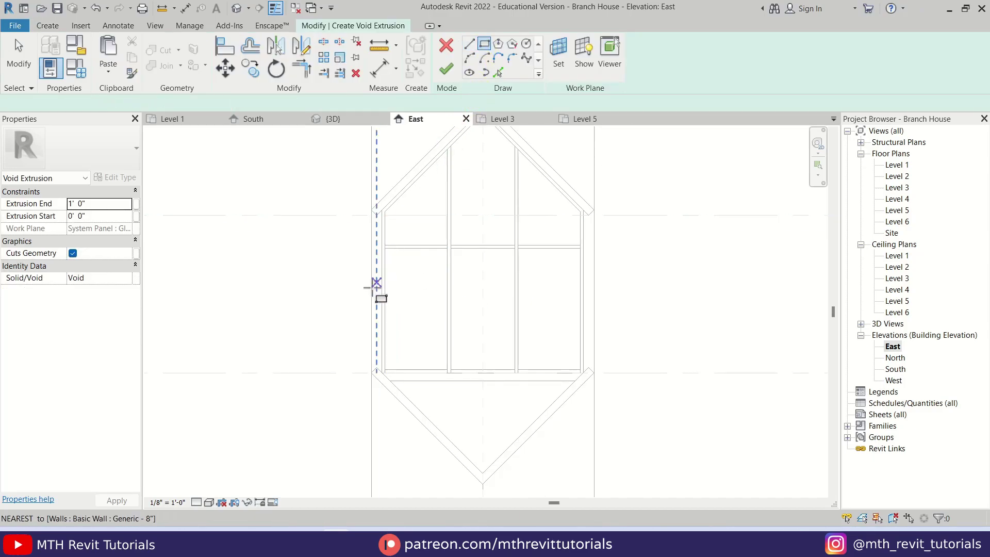
click(337, 311)
click(613, 373)
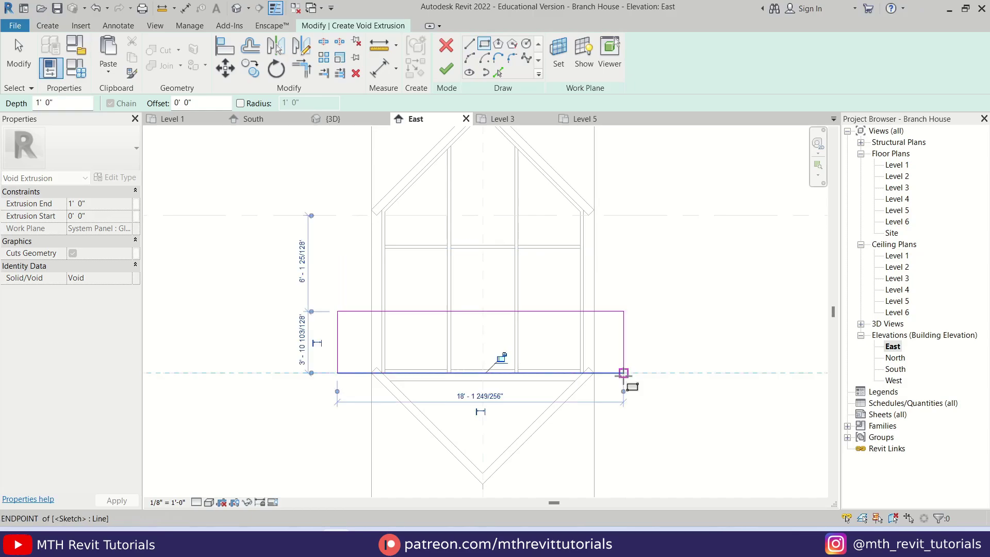
scroll(409, 358, up, 2)
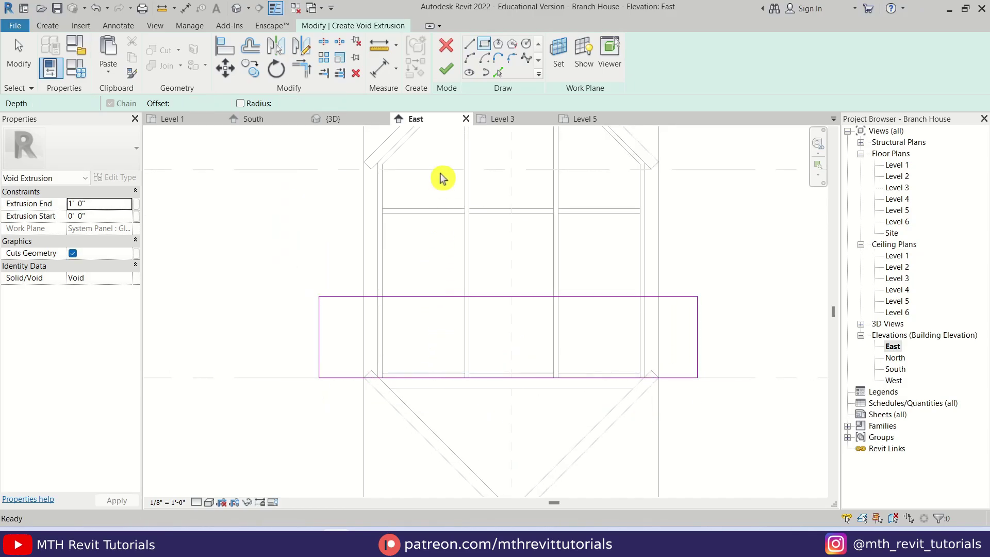
click(445, 71)
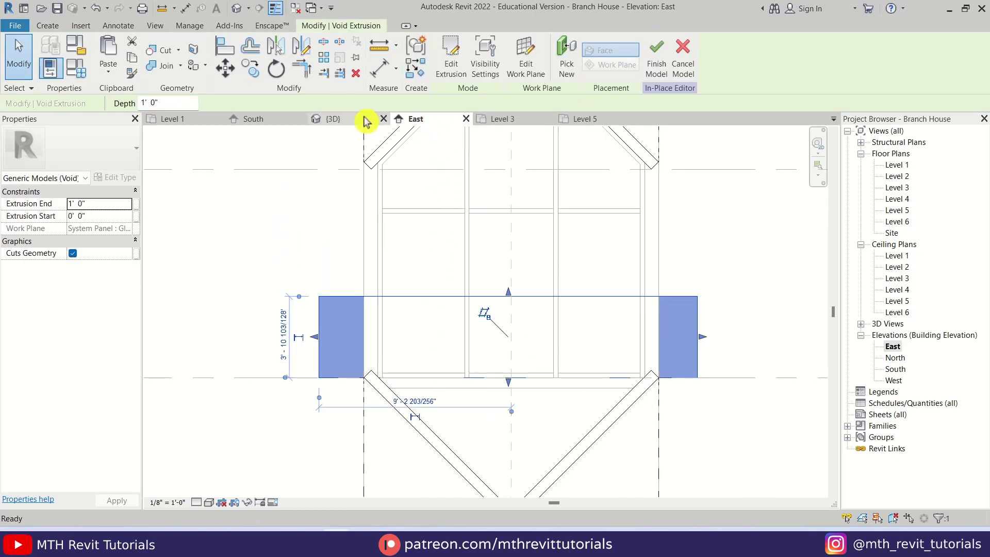
In the 3D view, stretch the void outward past the lower sweep's front edge to a depth of about 8'-7".
click(333, 119)
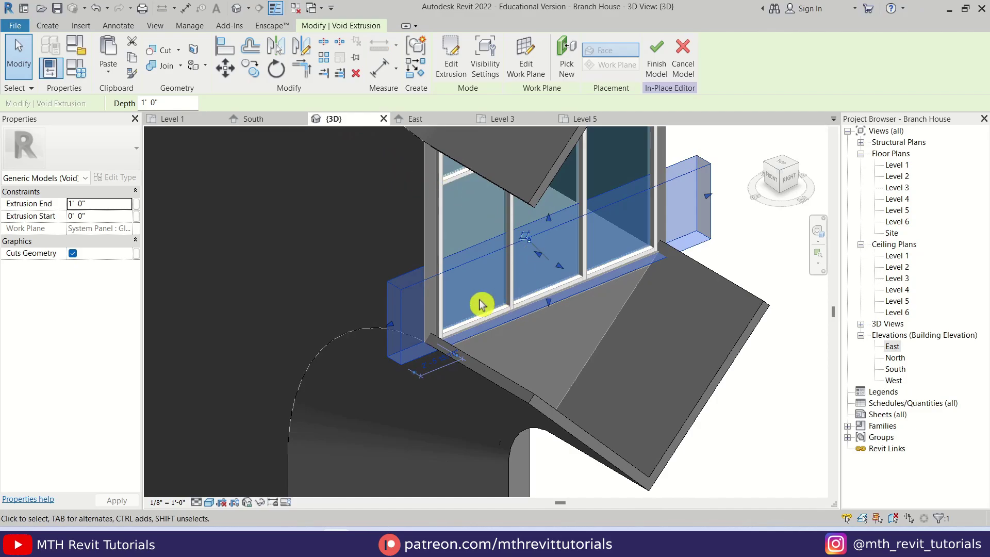
scroll(464, 300, down, 1)
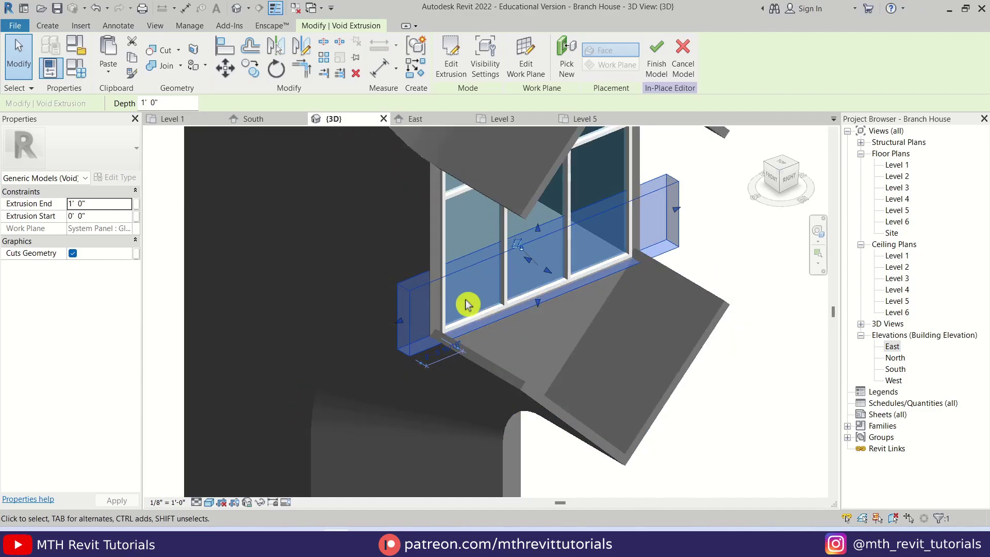
middle_drag(592, 323, 533, 343)
drag(485, 299, 501, 315)
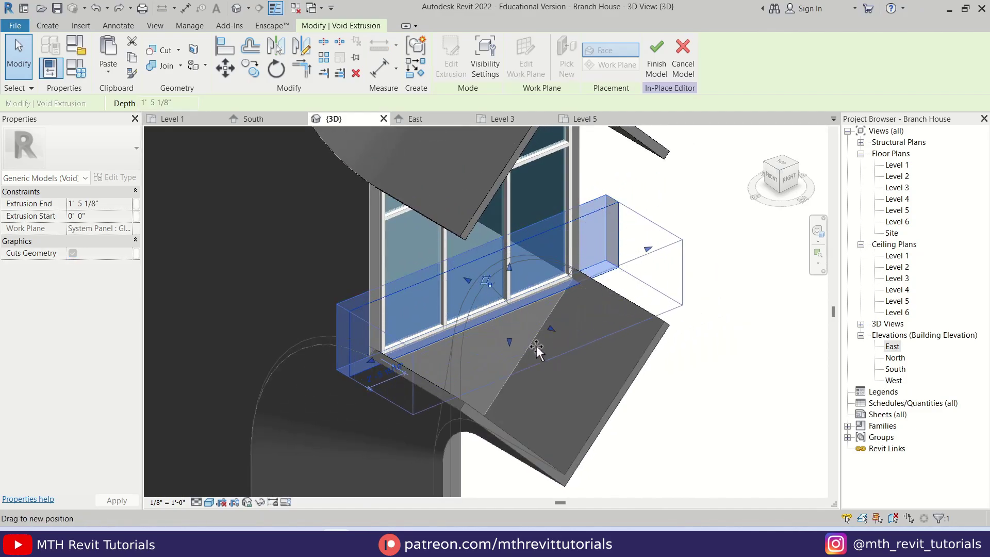
drag(537, 351, 603, 405)
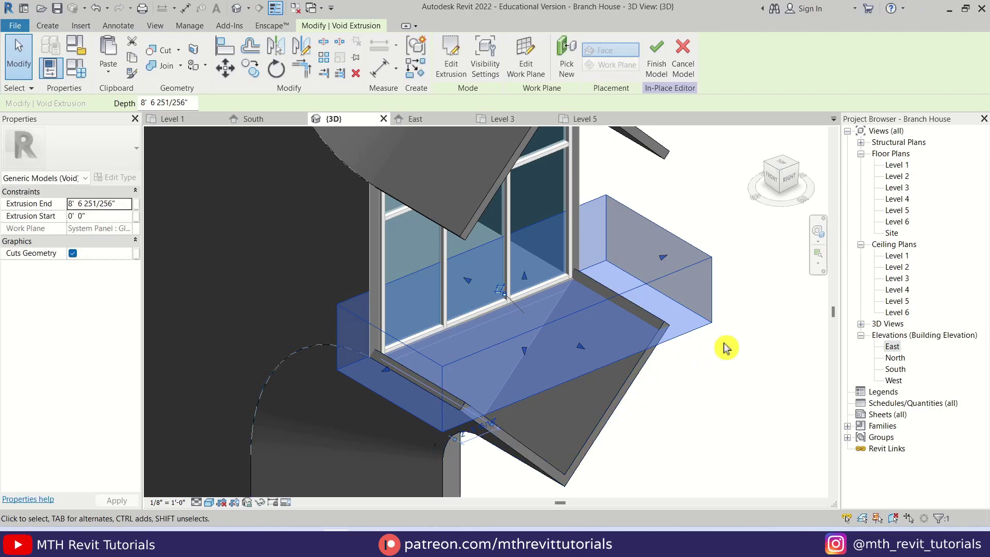
click(682, 372)
shift+middle_drag(463, 377, 551, 253)
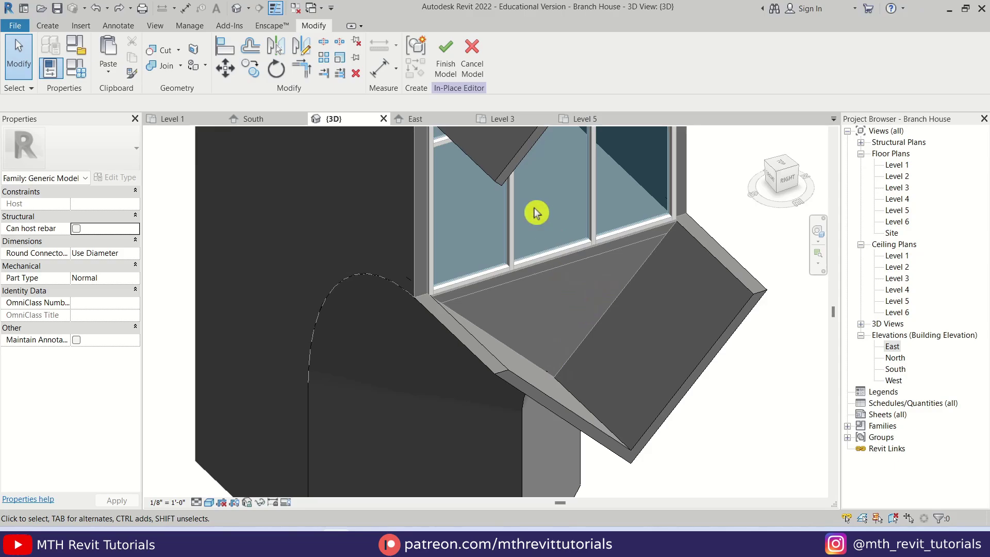
Start a solid extrusion in the East elevation and set its work plane to the storefront's glazed curtain panel.
click(48, 26)
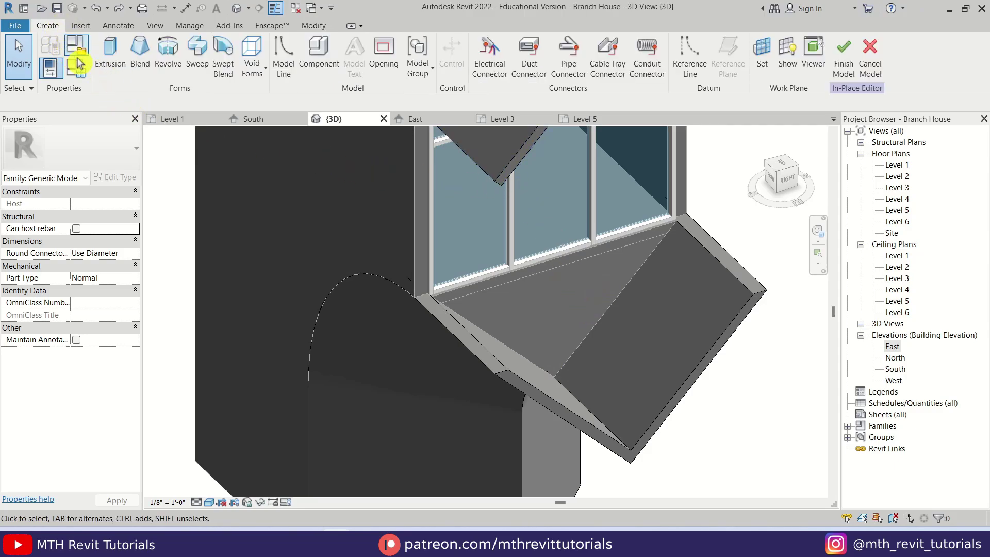
click(116, 80)
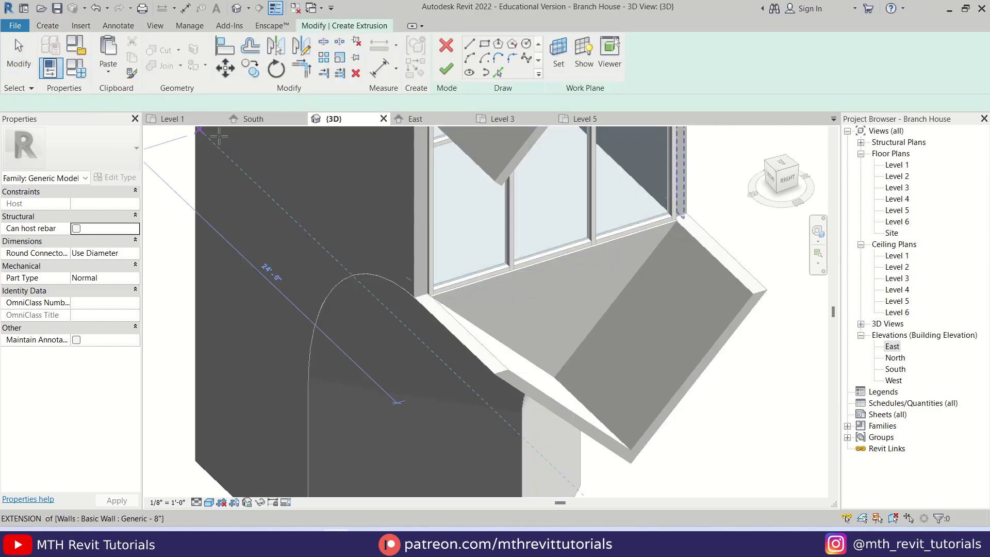
click(438, 120)
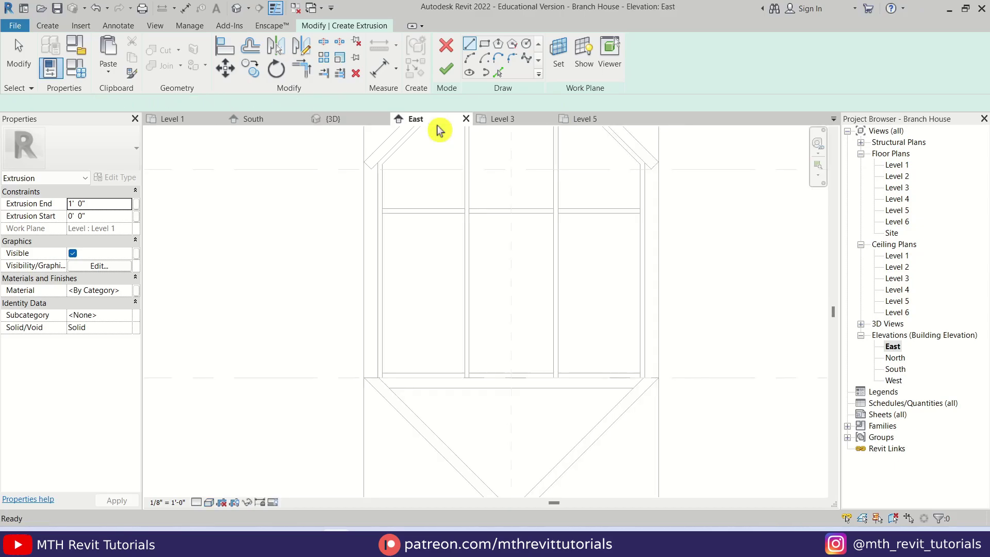
middle_drag(488, 338, 478, 266)
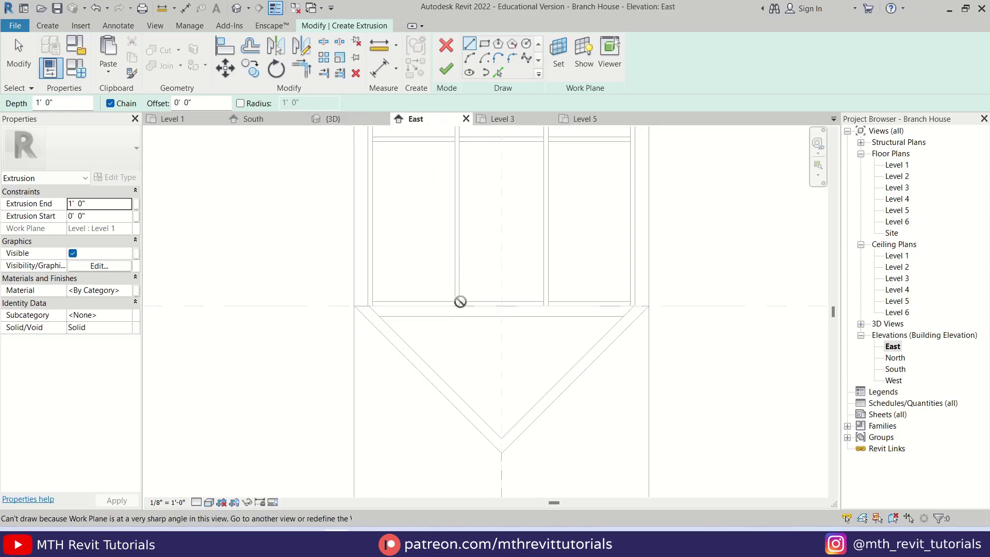
click(557, 77)
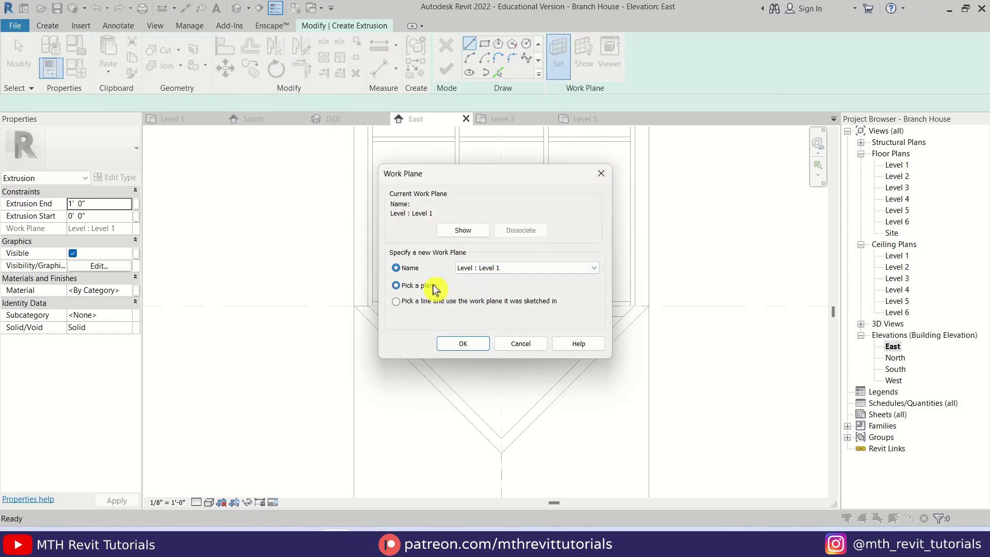
click(464, 344)
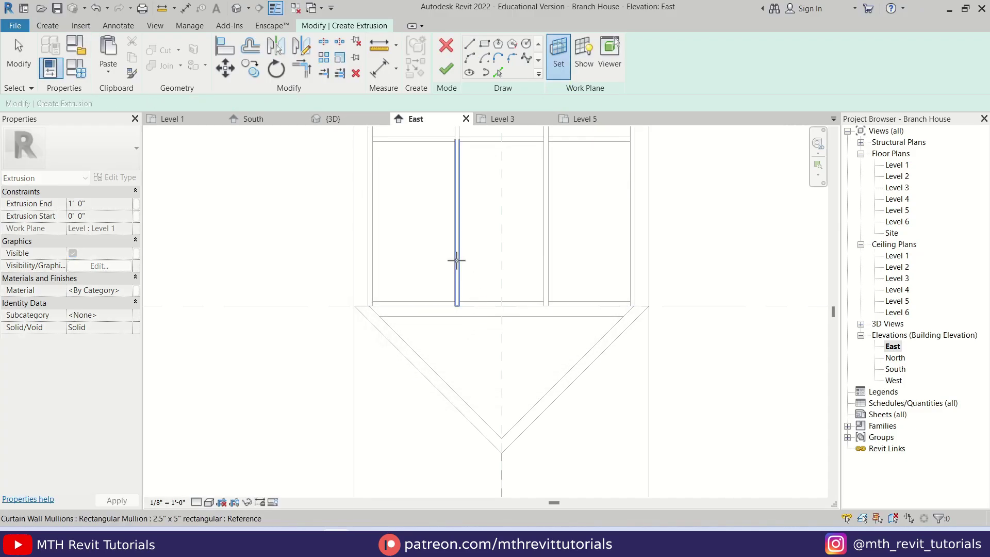
key(Tab)
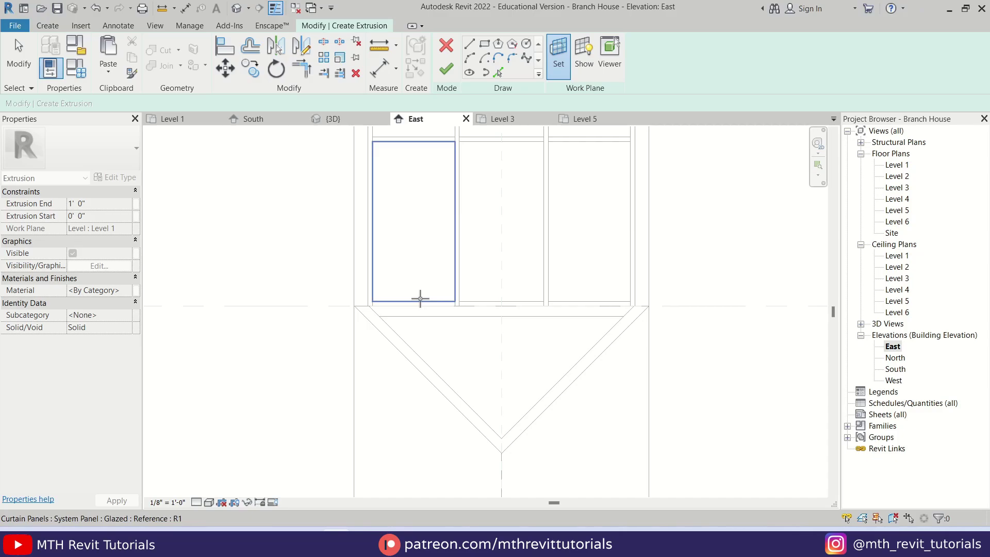
click(421, 298)
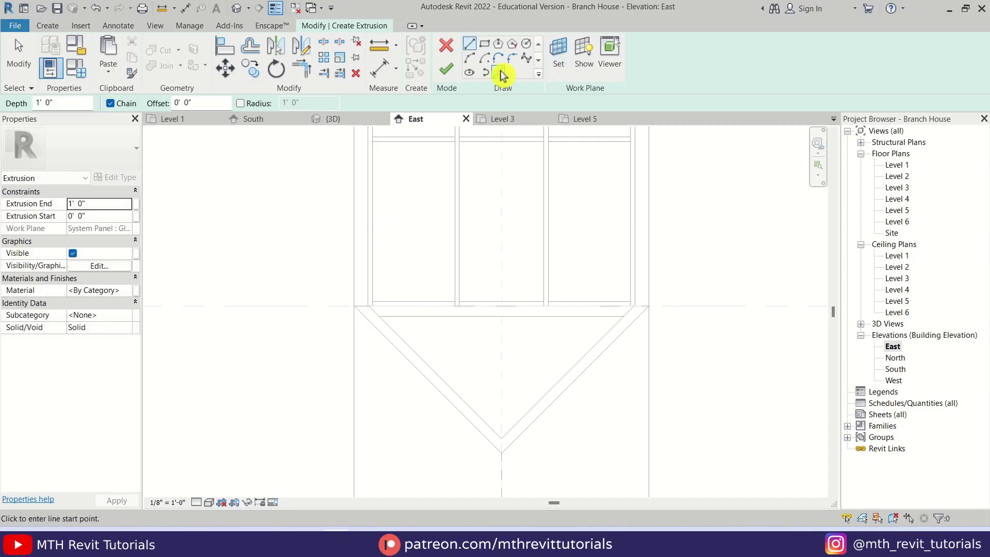
Sketch the solid's triangular profile from the lower sweep's inner V edges and the horizontal line beneath the storefront, trim its corners and finish it.
click(499, 71)
click(439, 379)
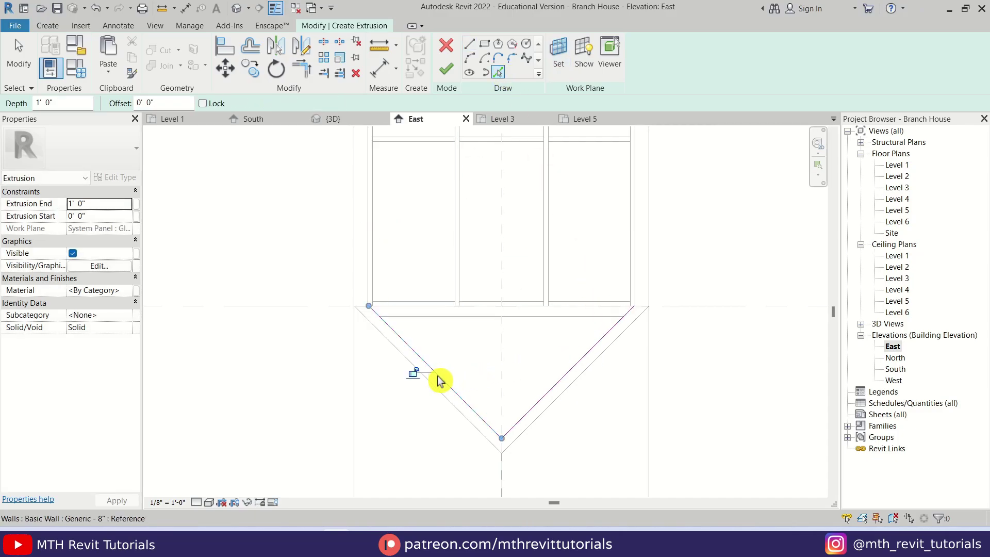
click(468, 314)
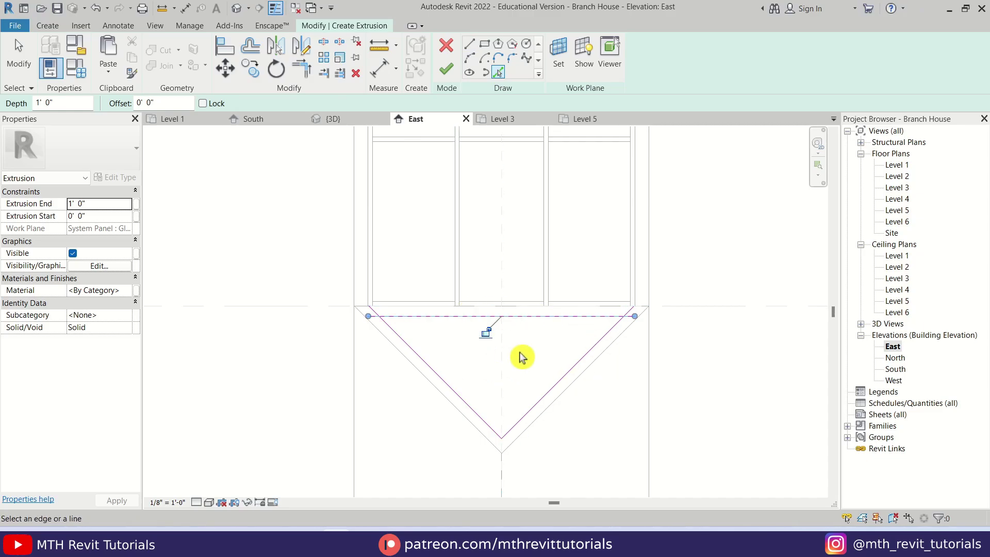
key(t)
key(r)
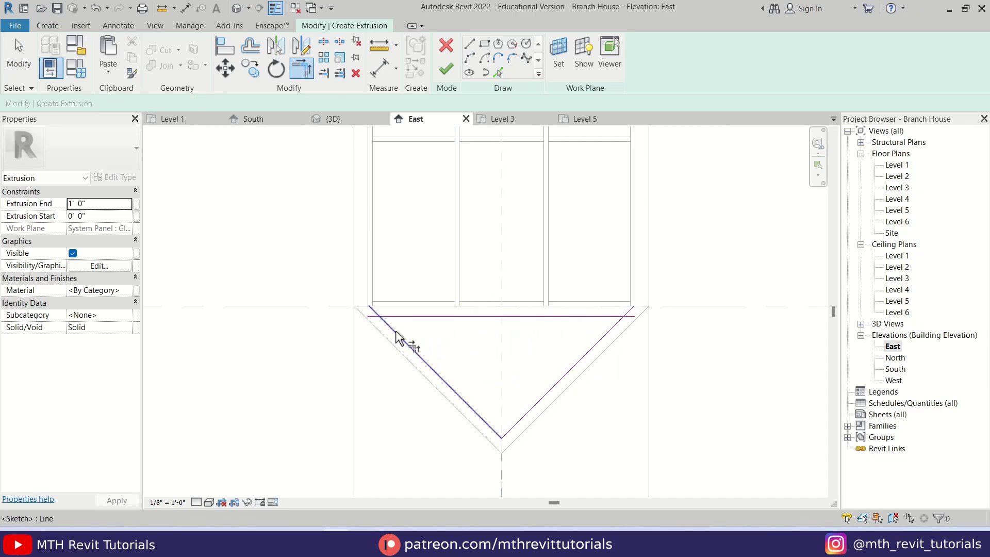
click(615, 336)
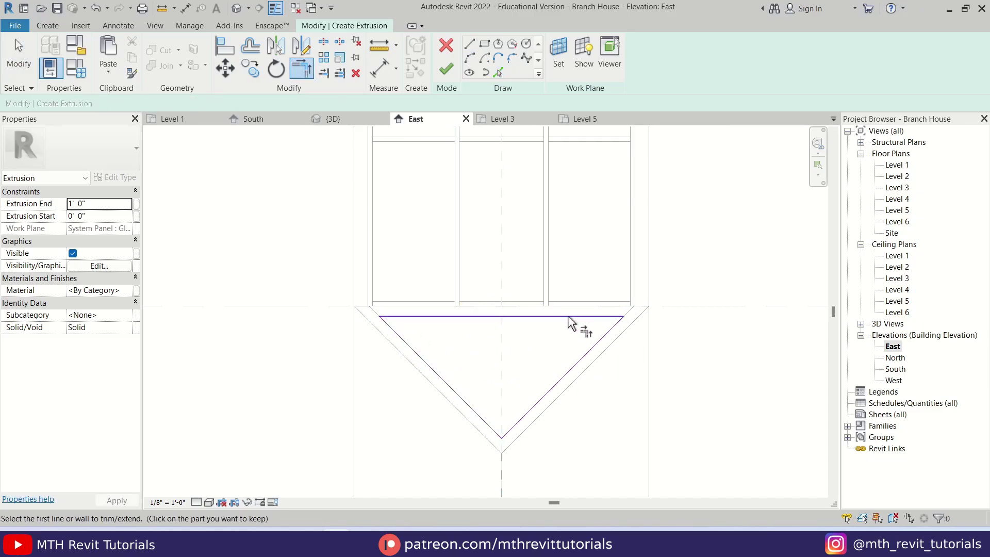
click(446, 69)
In the 3D view, stretch the triangular solid outward to the lower sweep's front edge, about 7'-4 3/4" deep, and finish the in-place model.
click(342, 123)
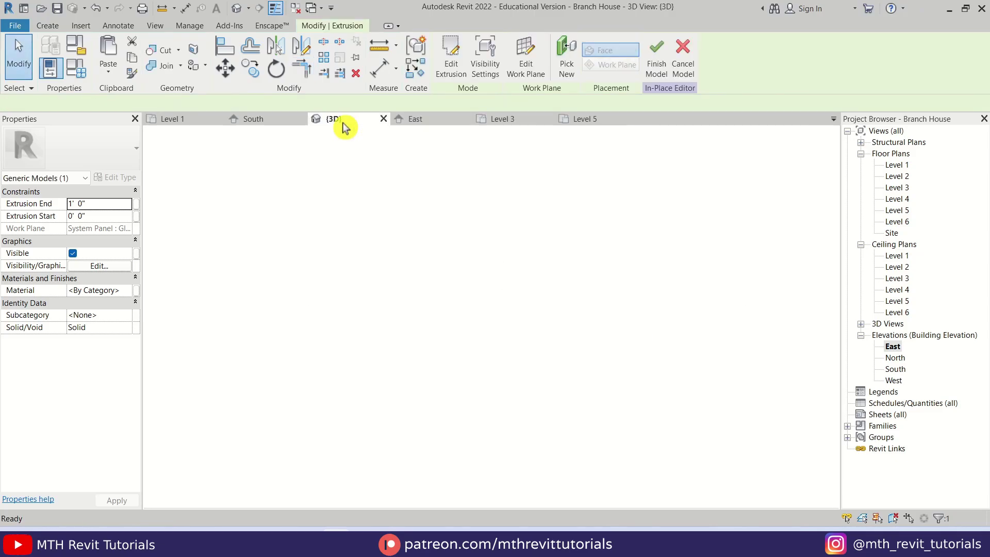
drag(565, 332, 571, 345)
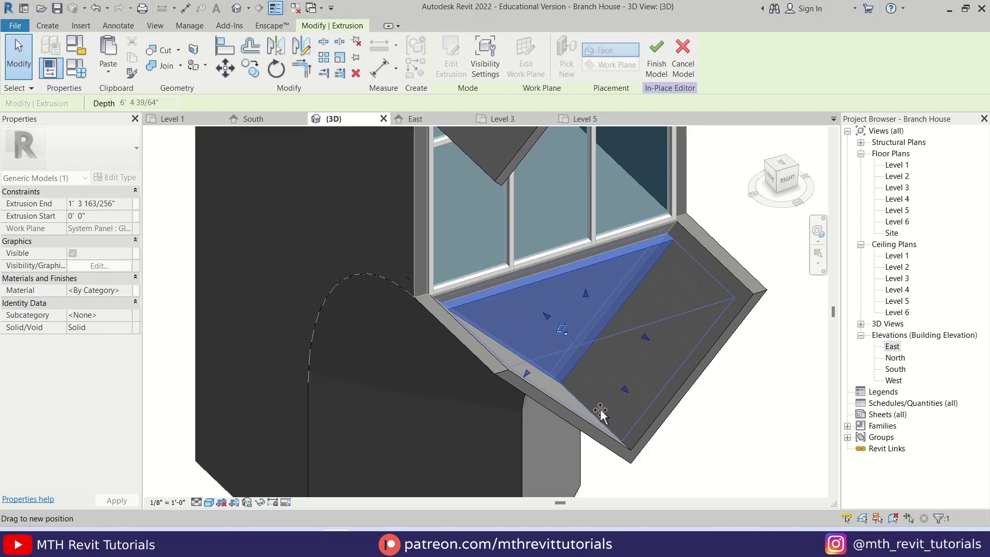
drag(603, 417, 605, 418)
shift+middle_drag(632, 410, 680, 412)
drag(660, 389, 660, 397)
key(Escape)
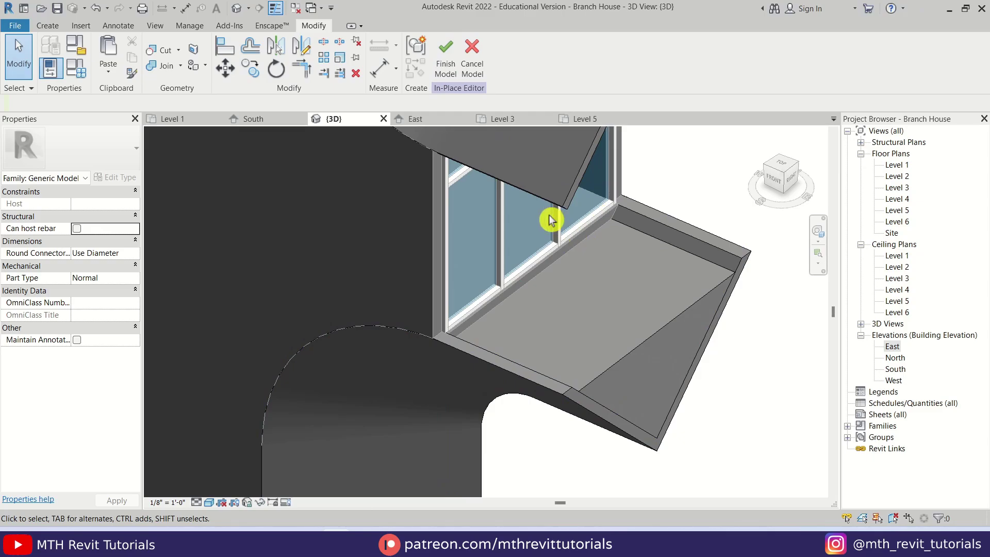
click(455, 76)
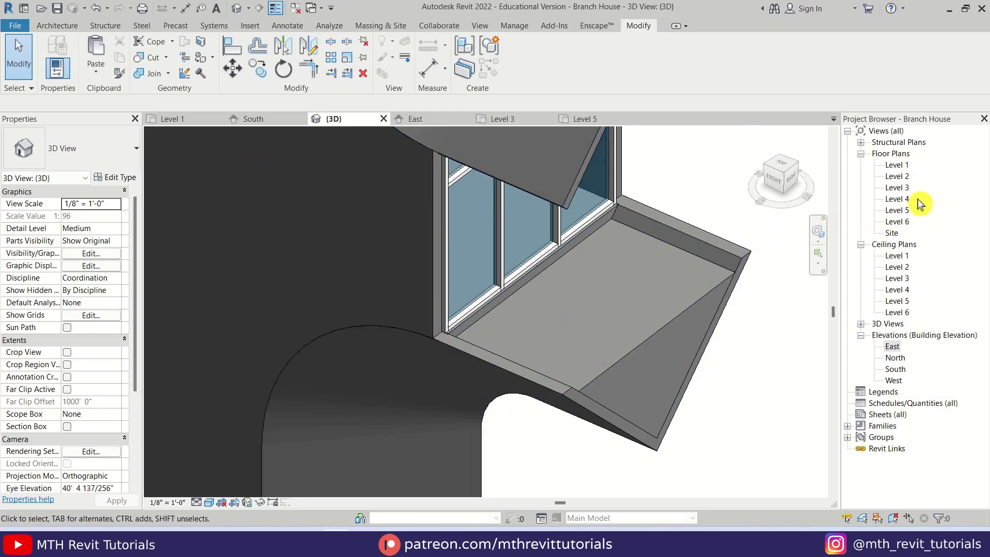
In the Level 3 floor plan, start a new wall with the type Curtain Wall 1.
double_click(898, 187)
middle_drag(760, 311, 641, 294)
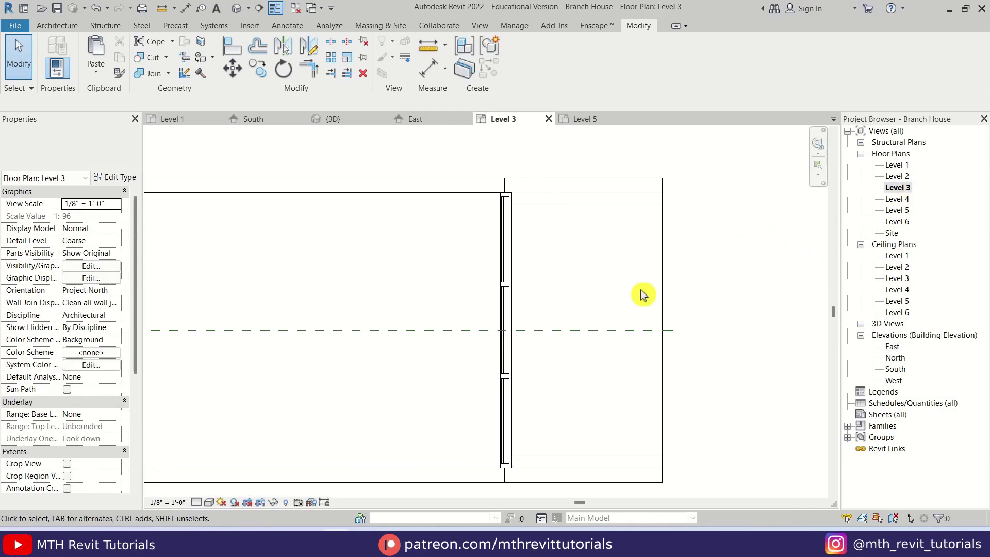
click(64, 26)
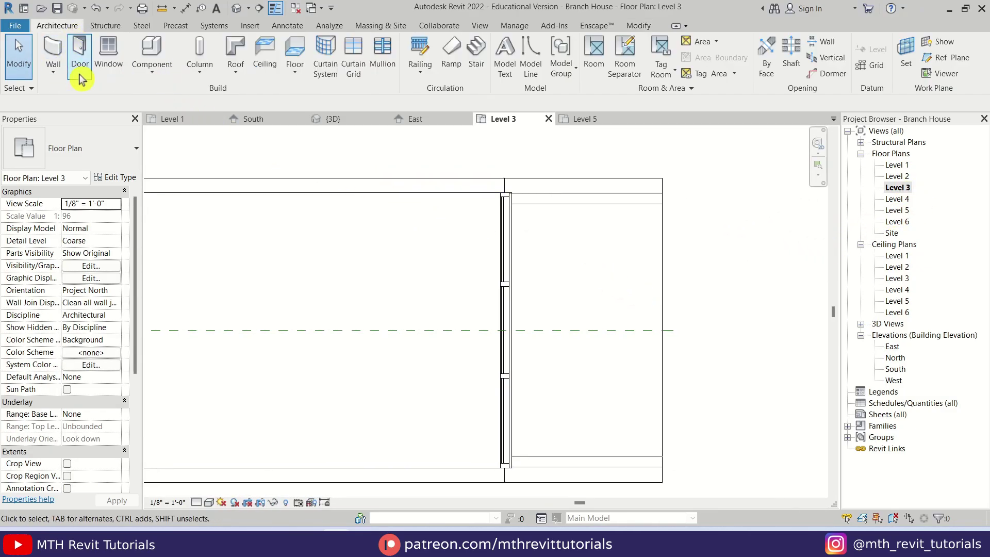
click(56, 49)
click(95, 138)
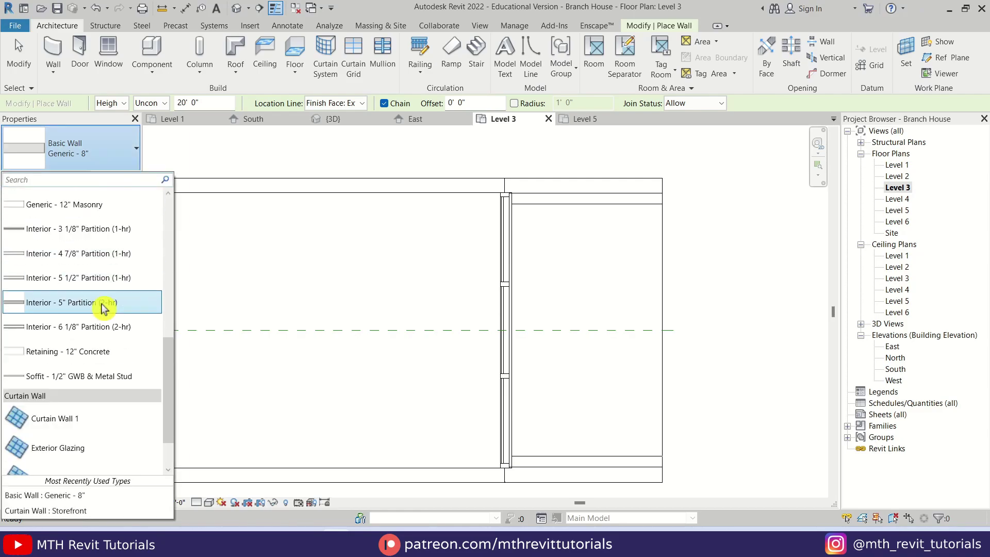
scroll(81, 356, down, 2)
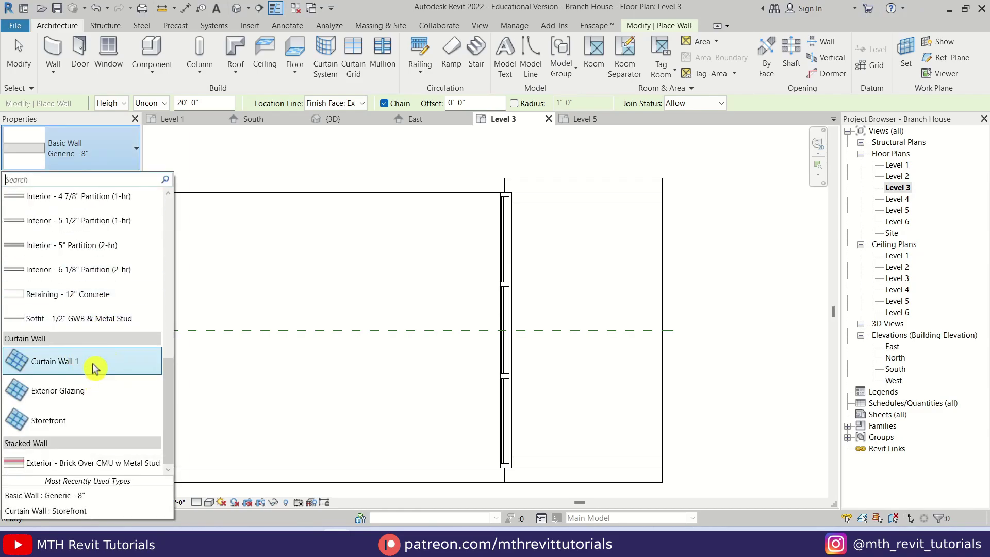
click(96, 367)
Draw the 20'-0" high curtain wall along the lower sweep's front edge, about 12'-8" long between its two sides, and return to 3D.
scroll(666, 196, up, 4)
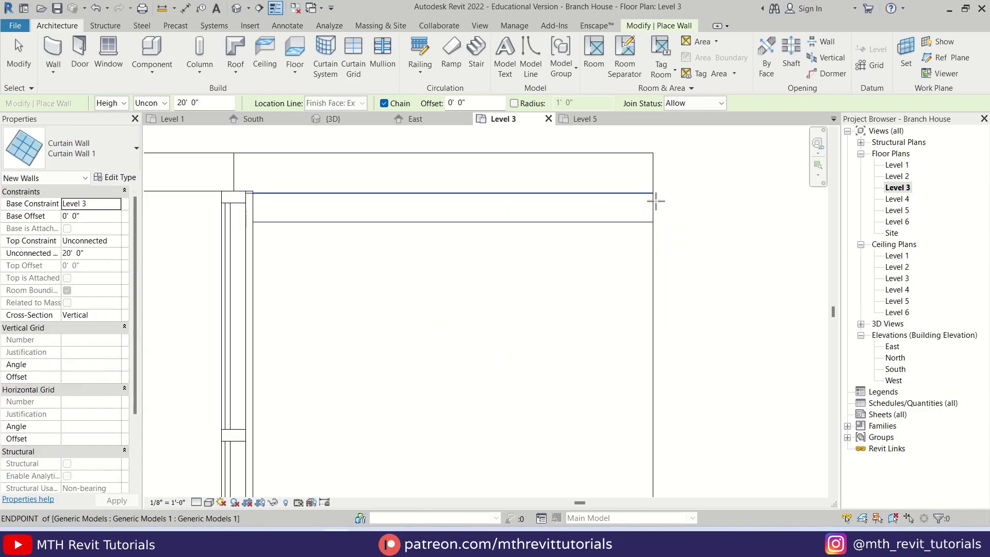
click(648, 196)
scroll(665, 309, down, 2)
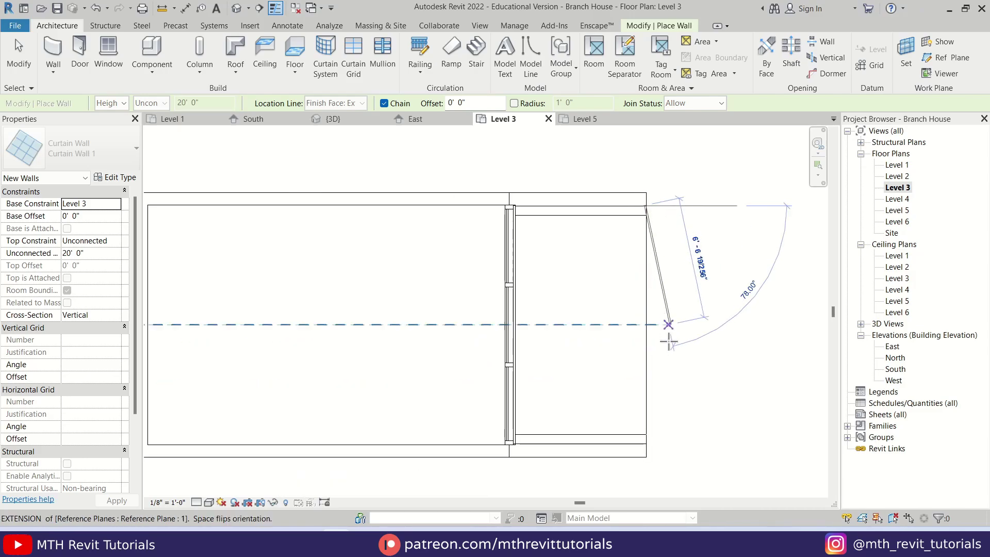
scroll(642, 440, up, 5)
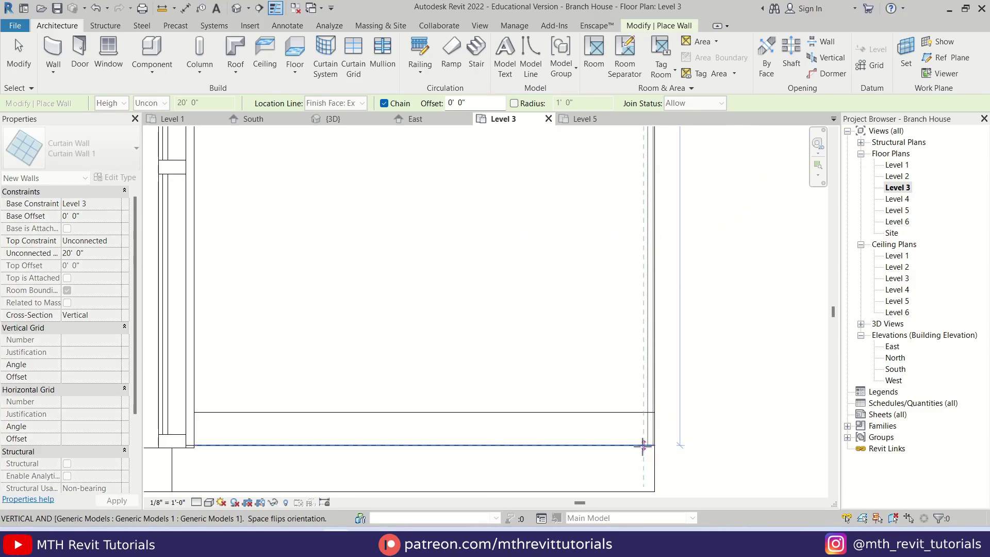
click(648, 446)
key(Escape)
key(Escape)
scroll(603, 403, down, 5)
click(341, 119)
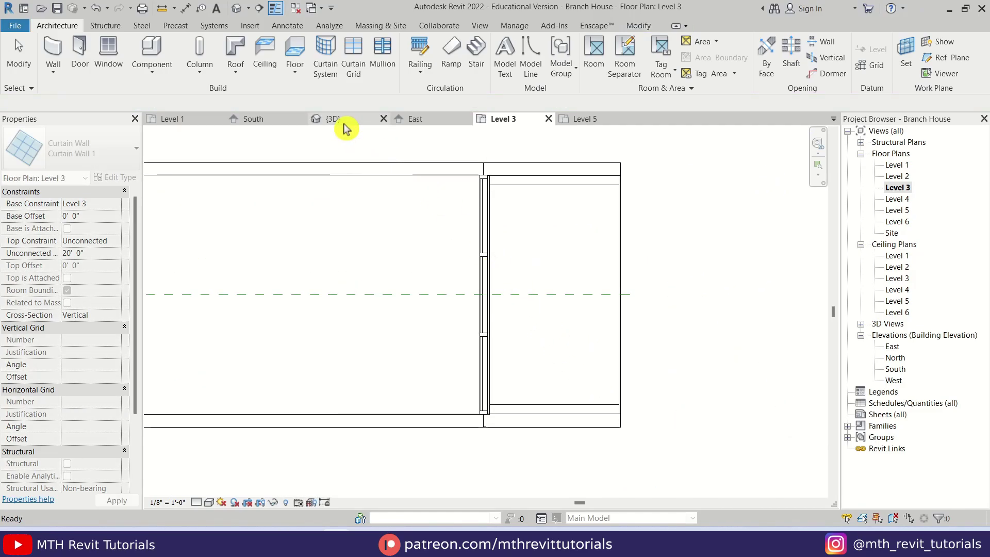
Edit the new curtain wall's profile and delete its four rectangular boundary lines.
click(619, 295)
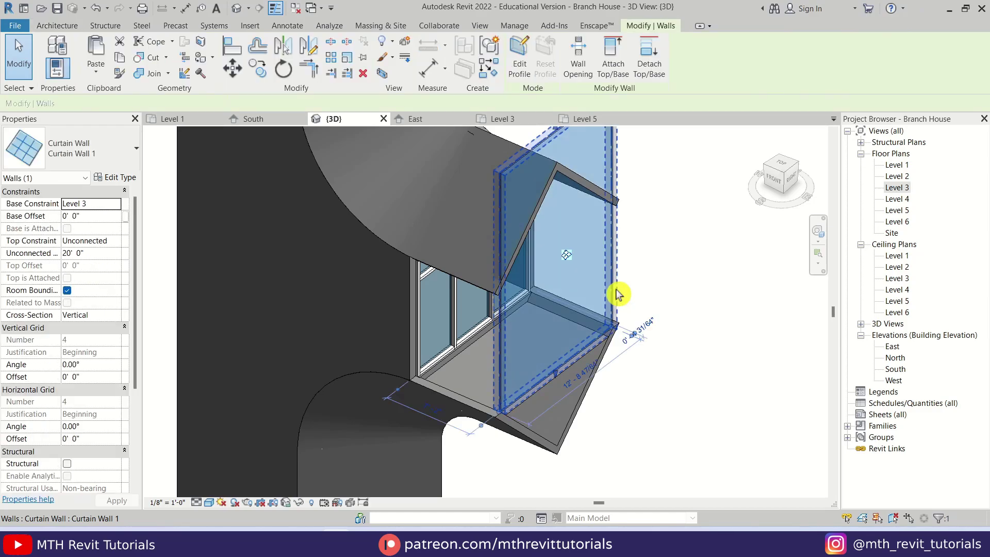
click(525, 75)
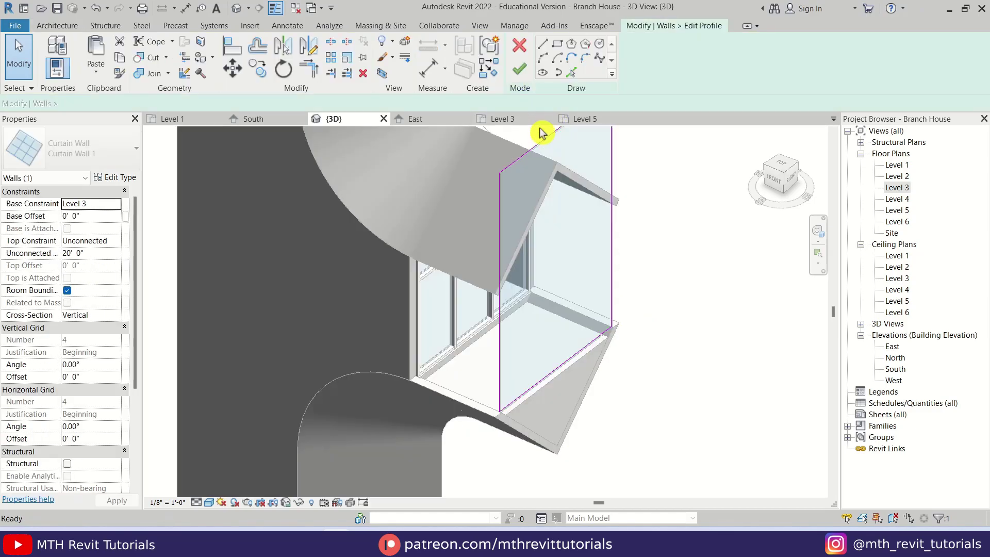
scroll(590, 394, down, 3)
drag(465, 175, 466, 175)
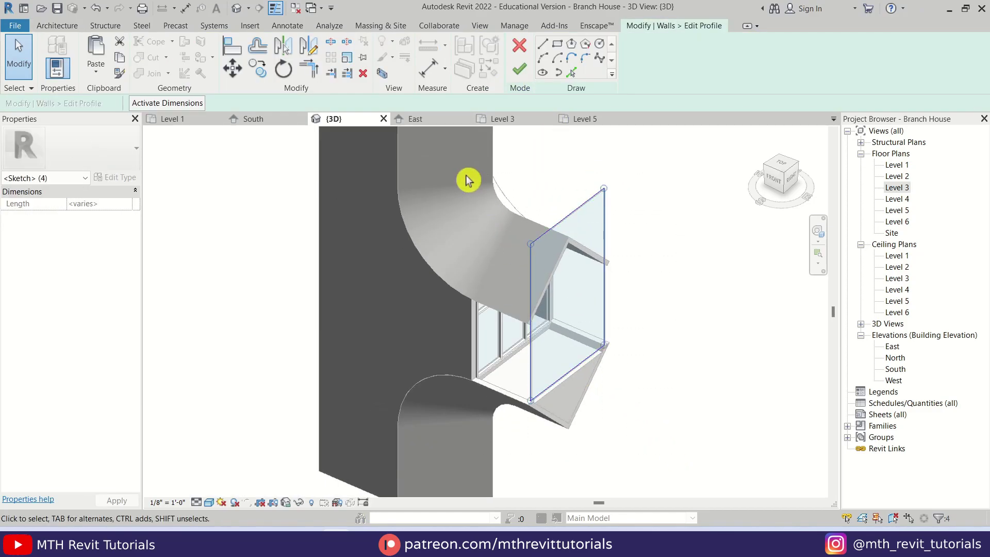
key(Delete)
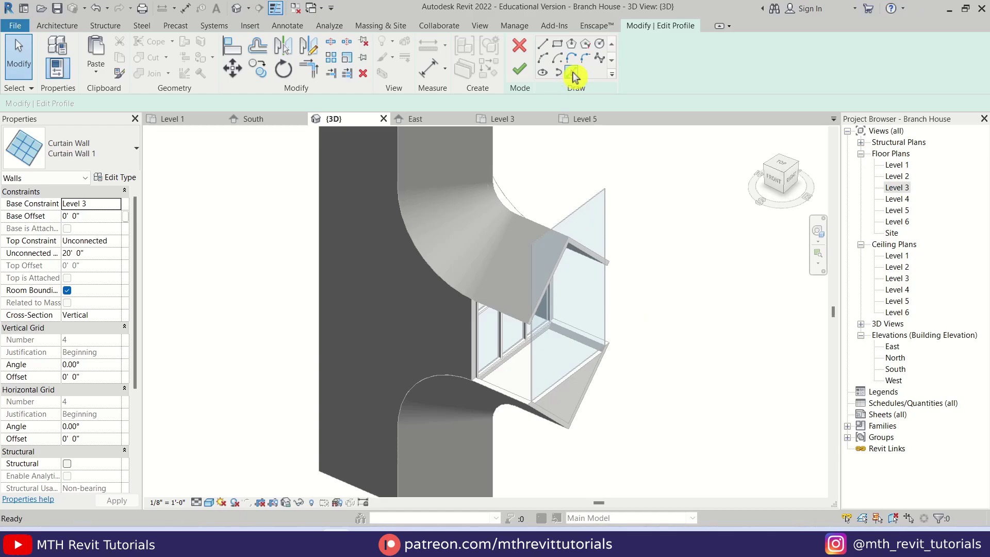
Rebuild the curtain wall's profile as a triangle from the lower sweep's inner V edges and the wall's base line, trim the corners and finish it.
click(572, 73)
scroll(597, 410, up, 4)
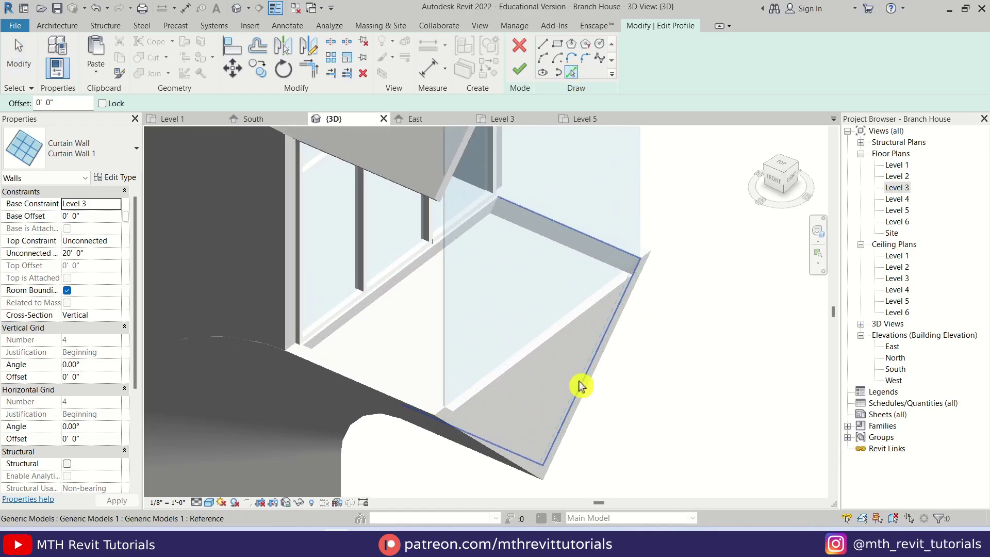
click(612, 250)
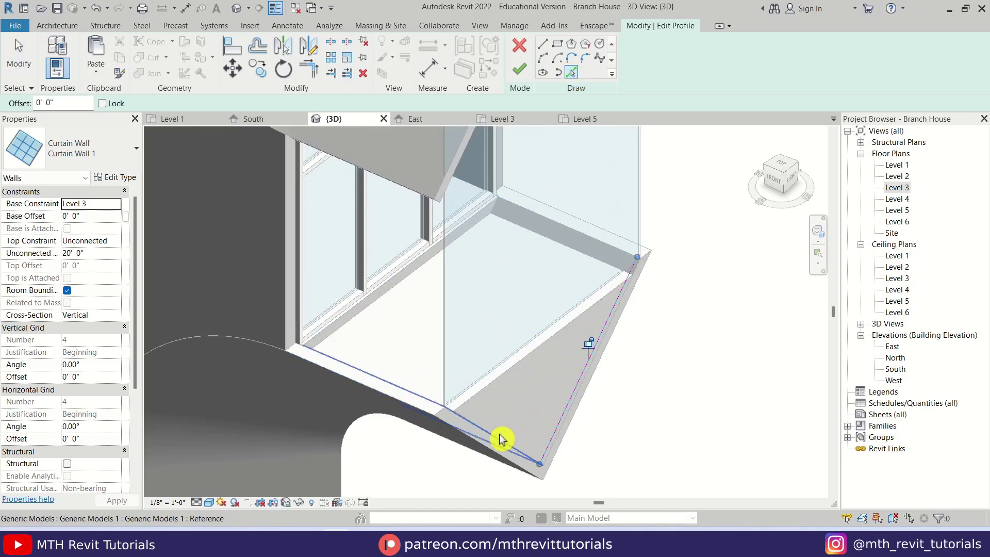
scroll(648, 263, up, 3)
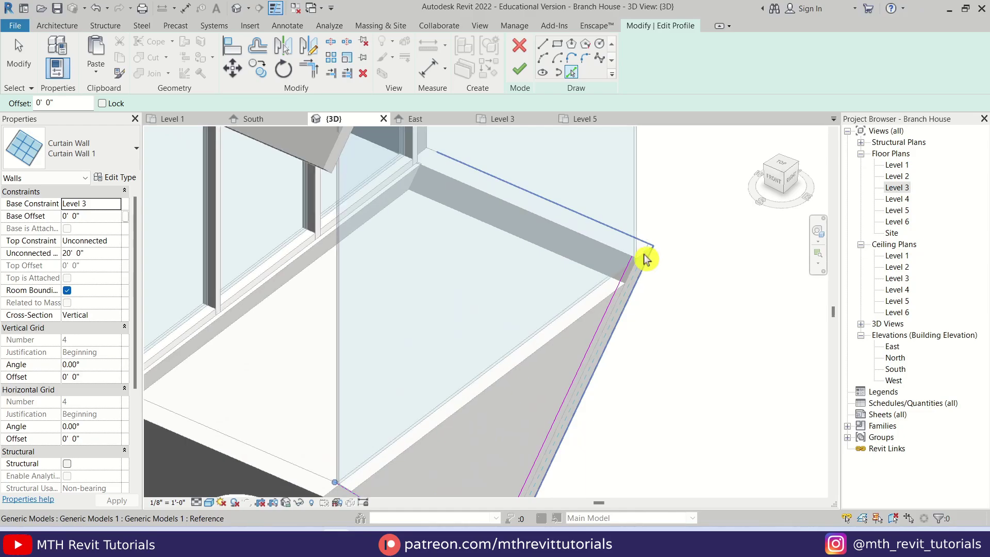
click(651, 262)
key(t)
key(r)
click(627, 266)
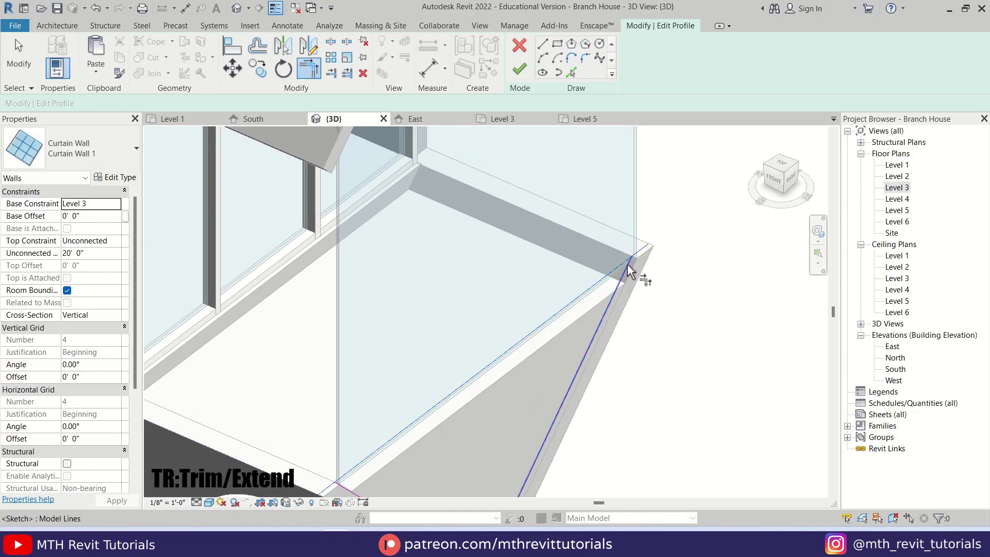
scroll(665, 302, down, 3)
click(520, 377)
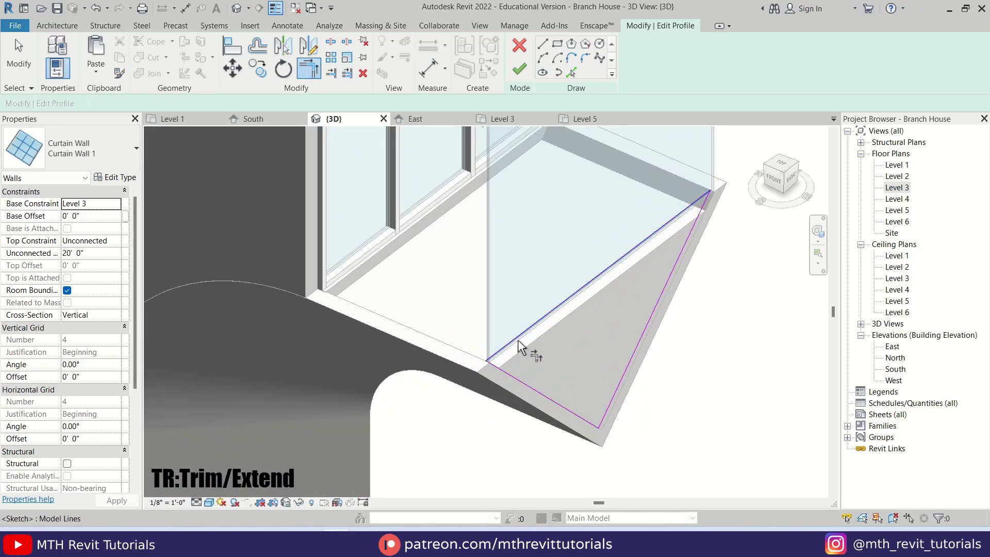
click(519, 69)
click(707, 320)
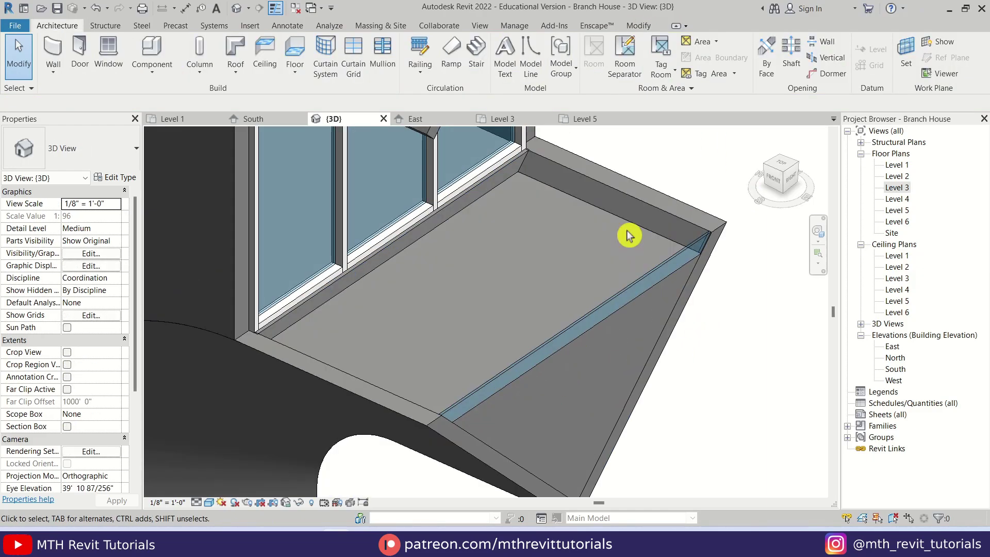
Edit the lower sweep in place, pull the triangular solid's front face back behind the triangular glazing, and finish the model.
click(623, 226)
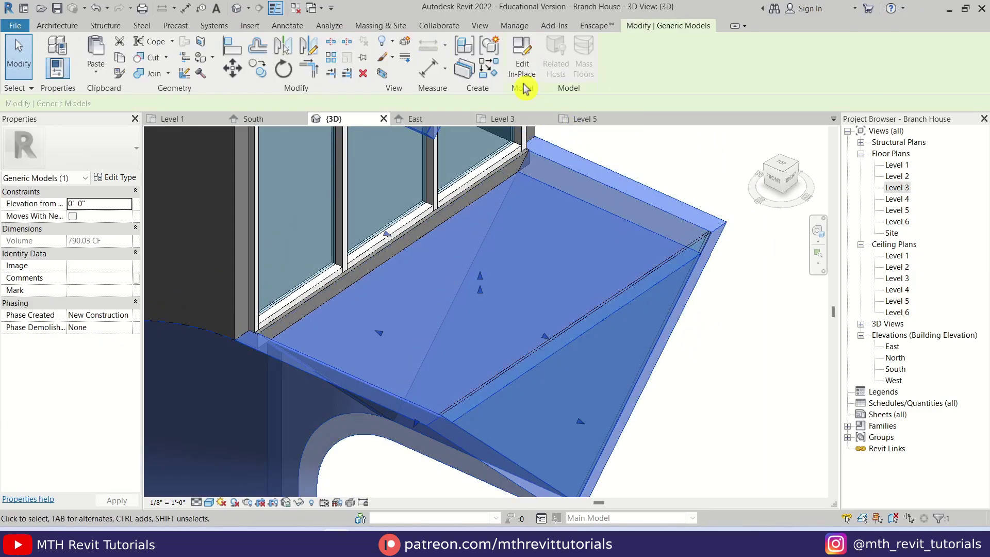
double_click(549, 138)
shift+middle_drag(674, 394, 743, 408)
click(627, 189)
scroll(630, 360, up, 5)
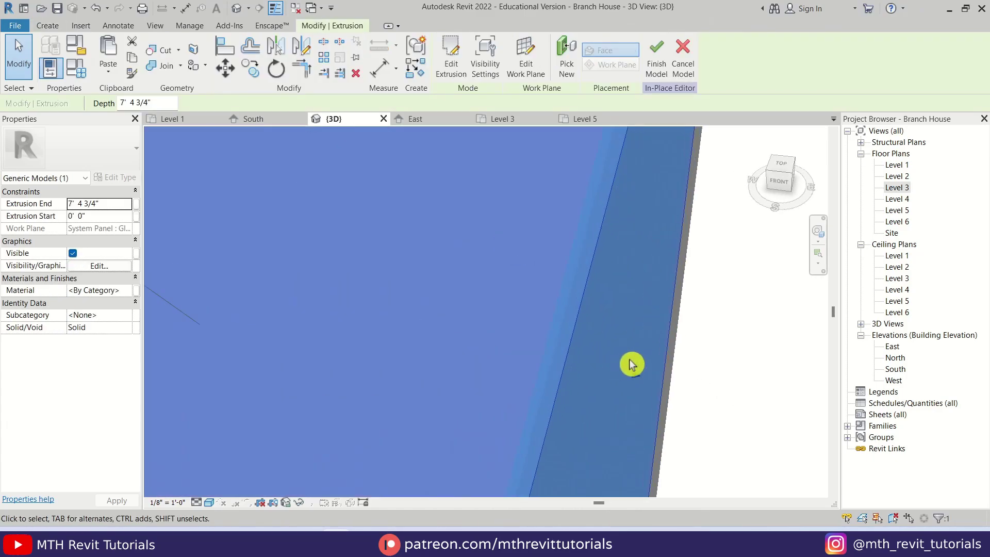
drag(629, 360, 564, 304)
click(703, 365)
scroll(703, 364, down, 4)
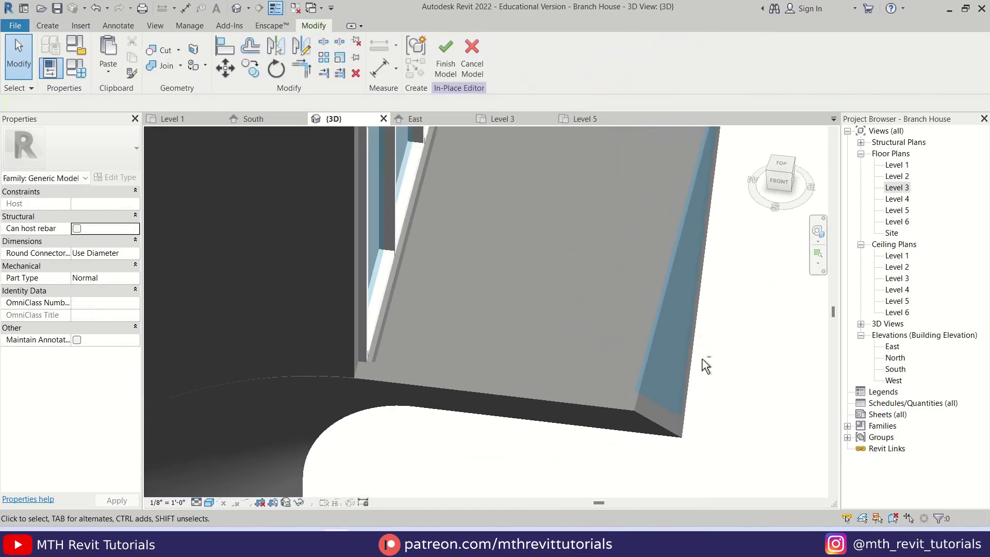
shift+middle_drag(703, 365, 596, 383)
middle_drag(654, 260, 623, 321)
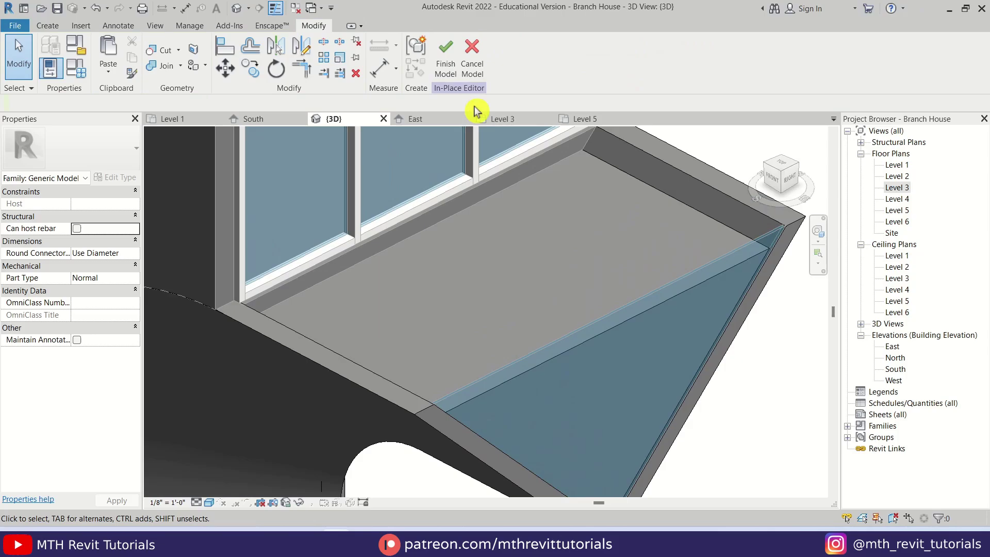
click(446, 75)
On Level 3, sketch a straight railing path 7'-4" long along one side edge of the balcony, extend it to the front edge, and finish it.
shift+middle_drag(759, 393, 614, 473)
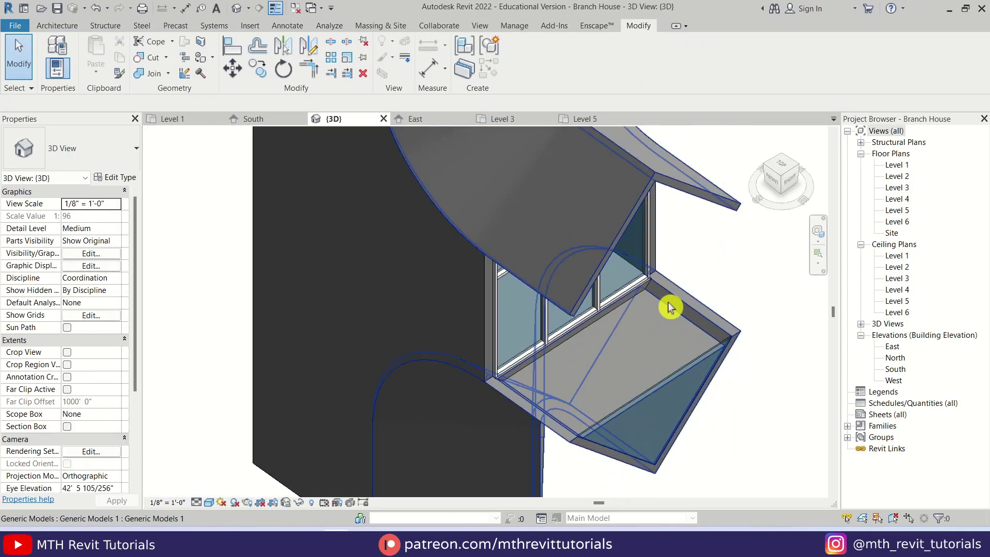
shift+middle_drag(670, 308, 570, 380)
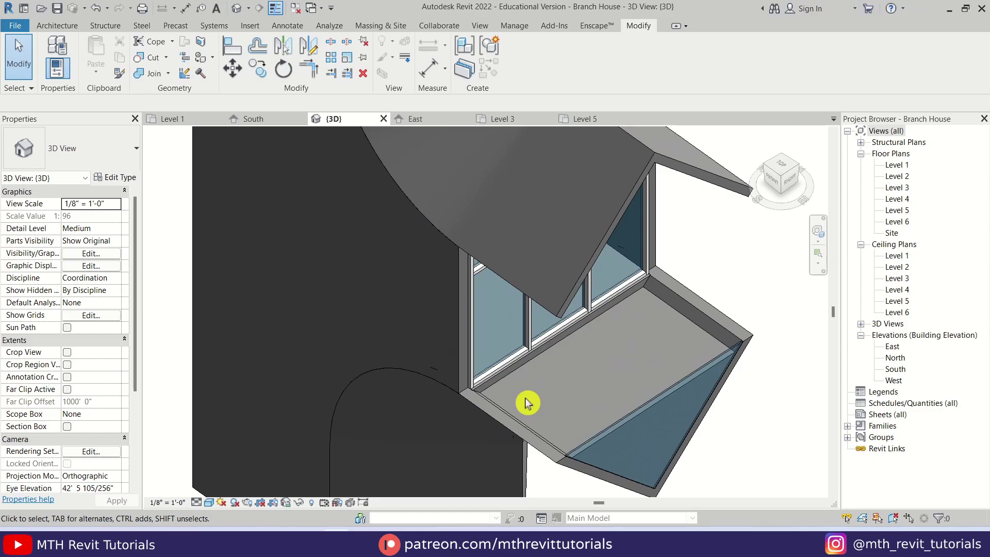
double_click(897, 187)
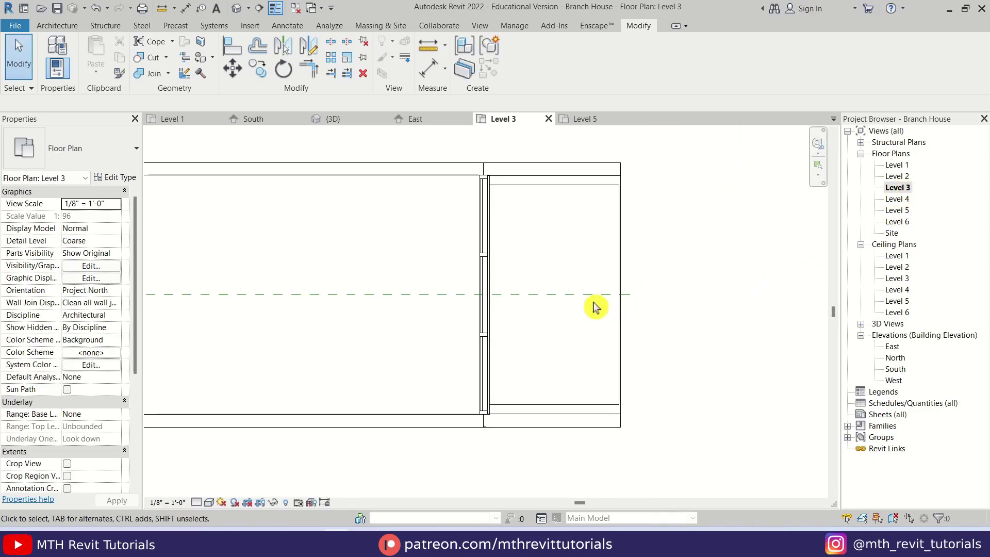
middle_drag(593, 307, 588, 340)
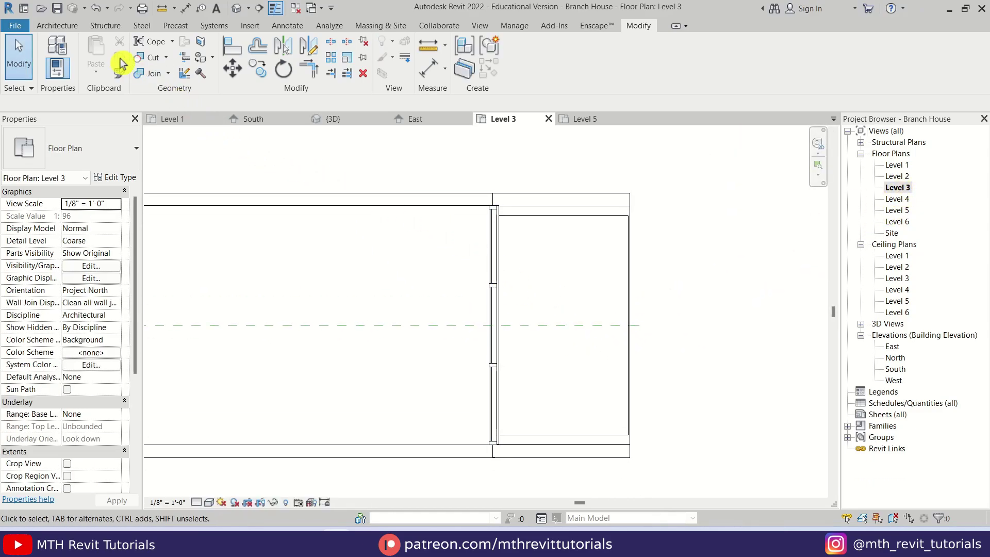
click(73, 29)
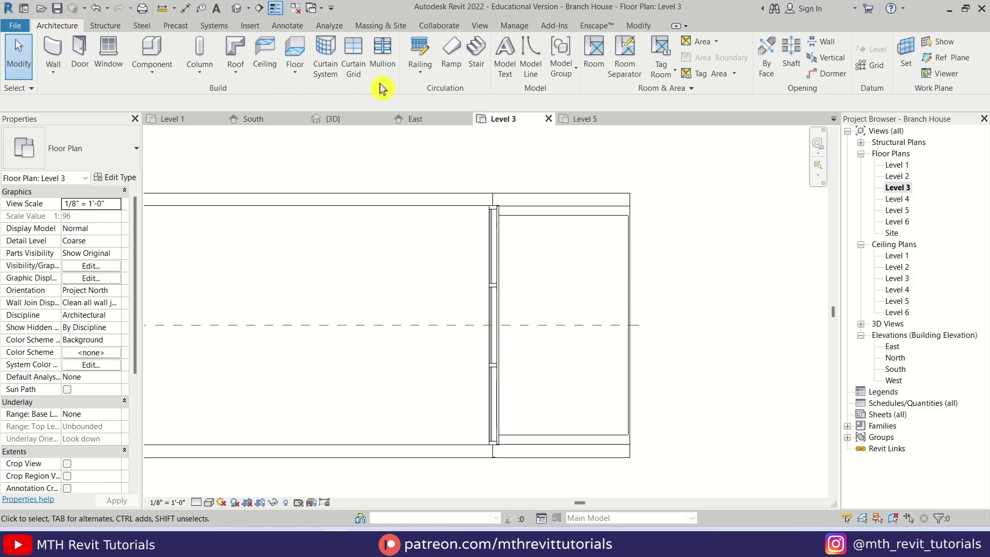
click(422, 51)
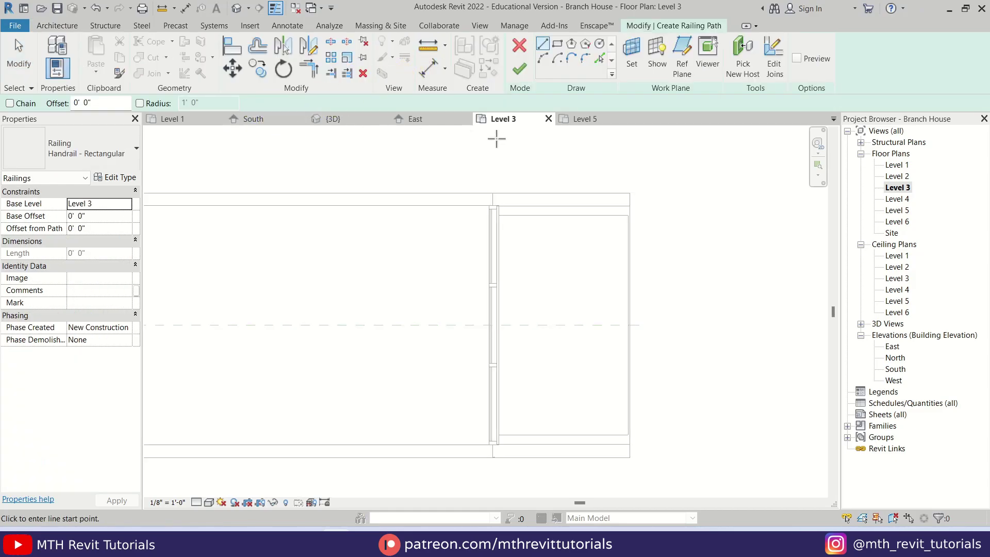
click(493, 199)
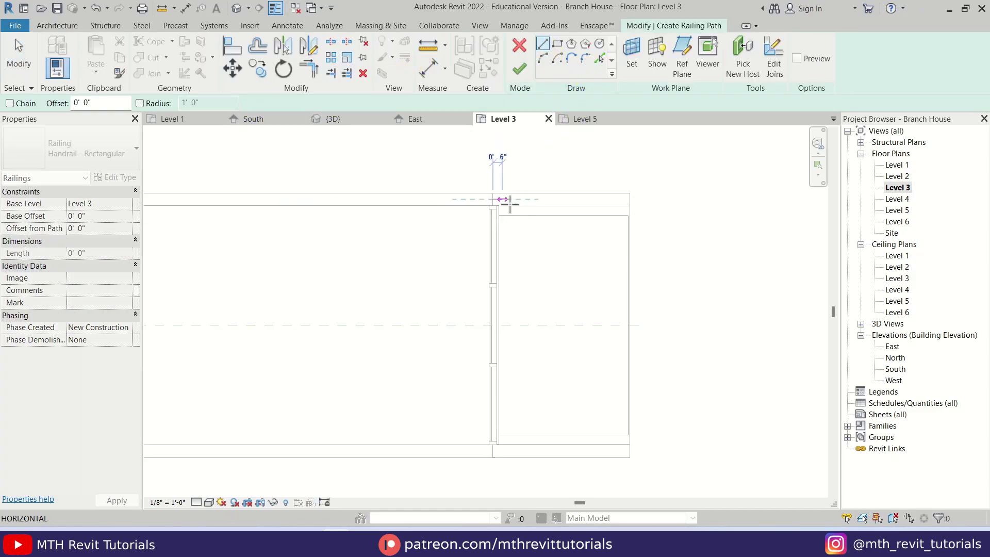
click(625, 199)
key(Escape)
scroll(628, 201, up, 2)
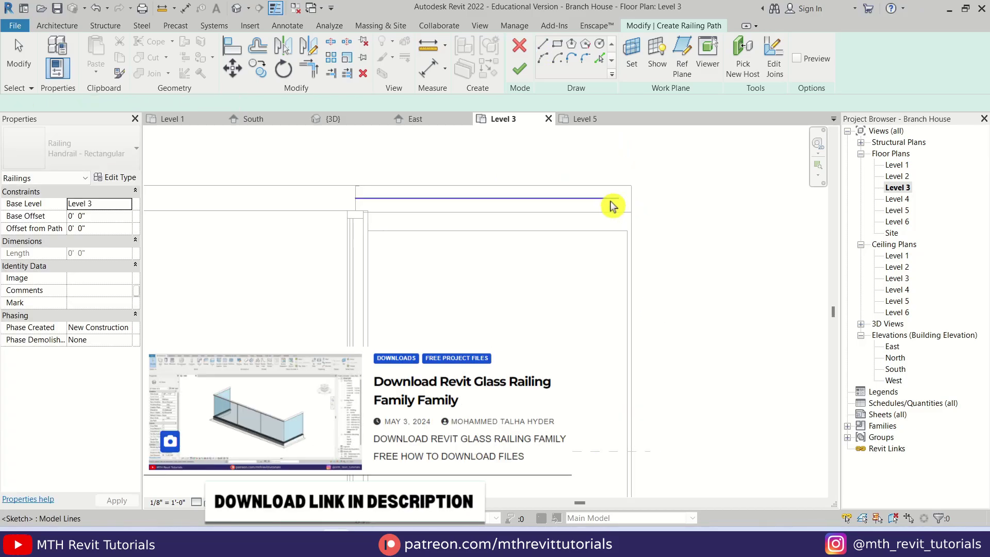
click(611, 199)
key(Escape)
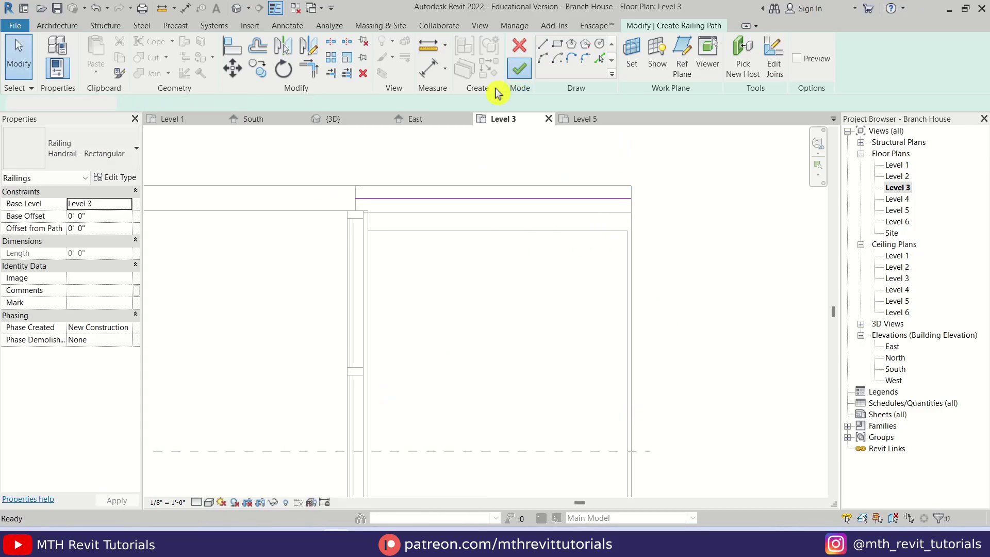
click(520, 68)
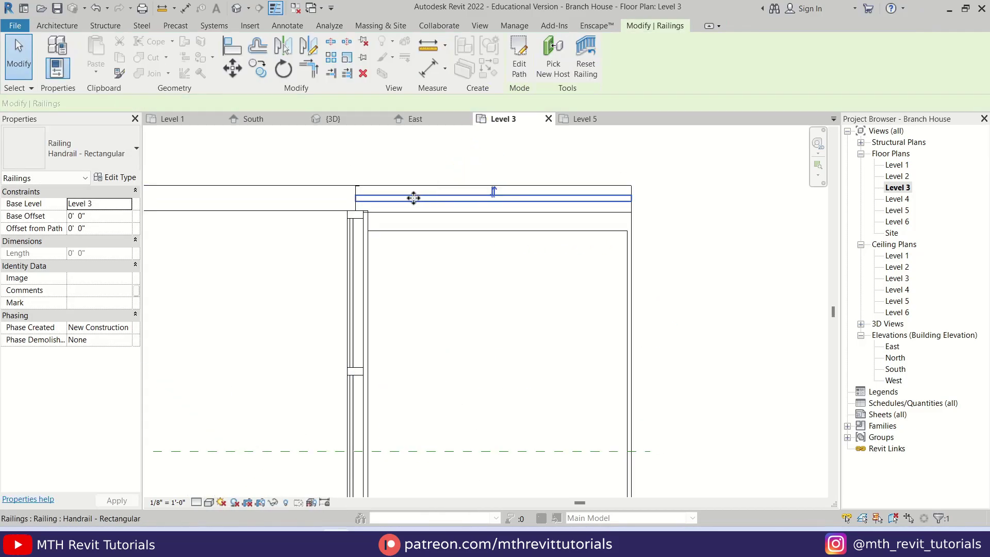
Change the new balcony railing's type to Railing-OnLevel-T30-Custom.
click(106, 163)
click(104, 288)
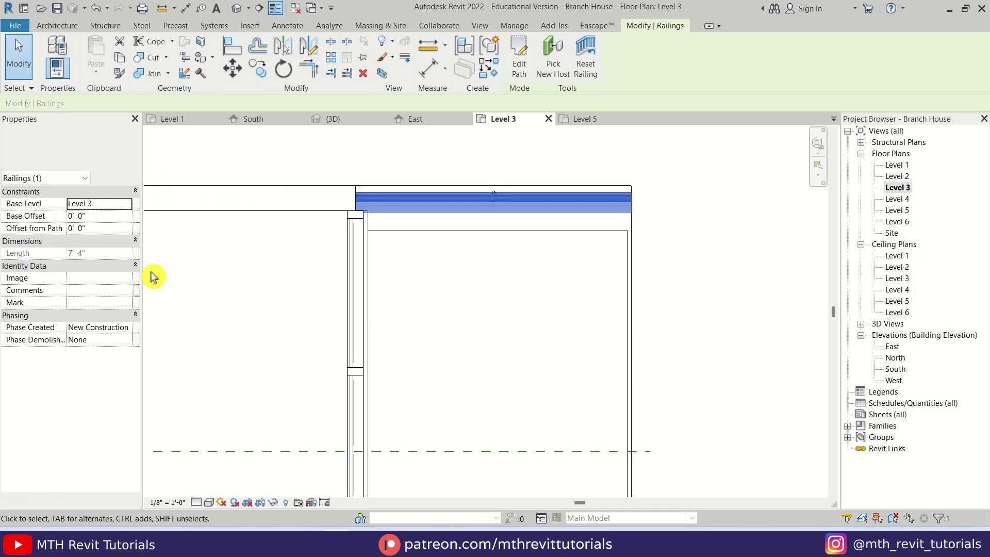
scroll(464, 195, up, 3)
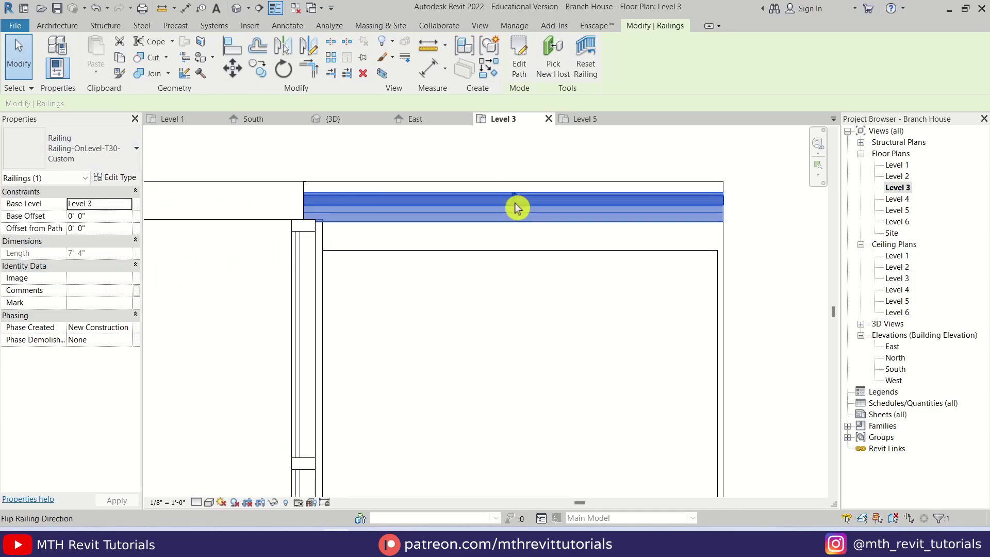
Flip the railing's direction and move it by its front end corner so it sits on the balcony's side edge.
scroll(715, 190, up, 2)
key(m)
key(v)
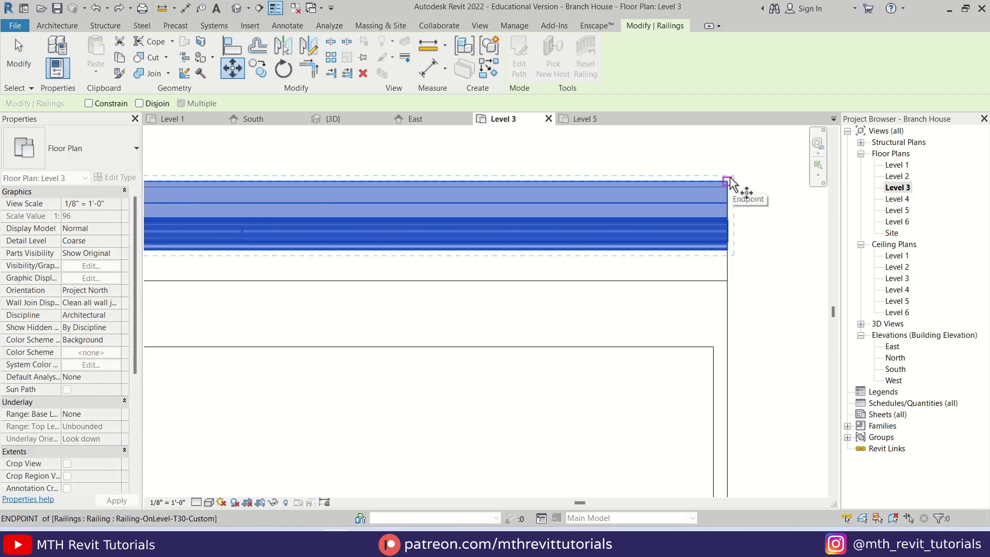
click(729, 181)
click(758, 195)
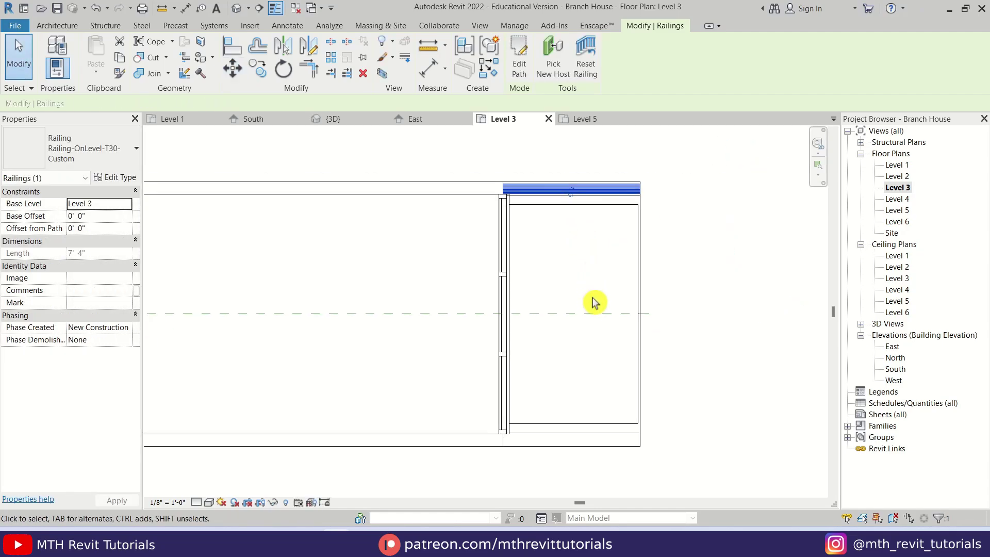
Mirror a copy of the railing across the central reference plane onto the balcony's opposite side and return to 3D.
key(m)
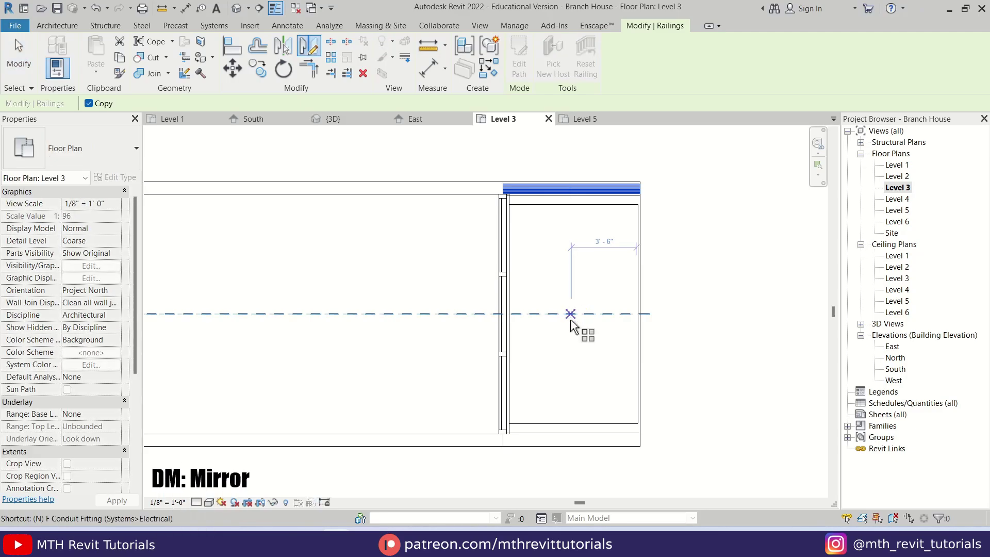
click(657, 314)
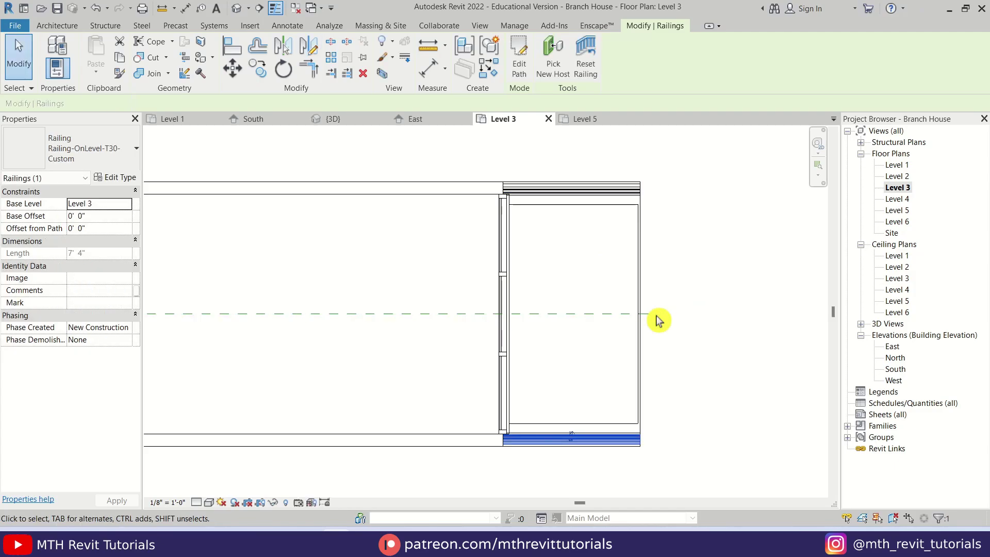
click(433, 176)
click(235, 11)
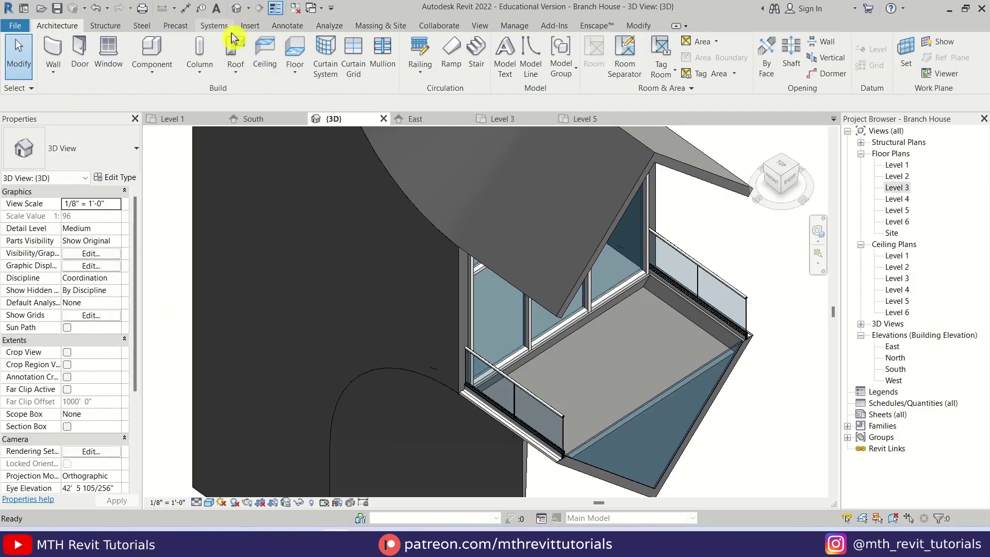
scroll(642, 351, up, 4)
scroll(567, 372, down, 5)
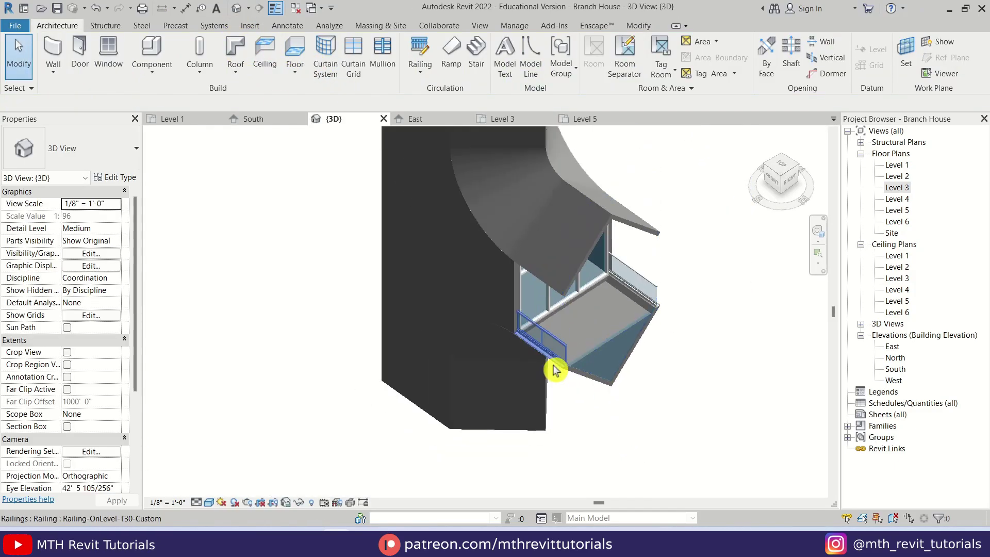
shift+middle_drag(557, 372, 623, 342)
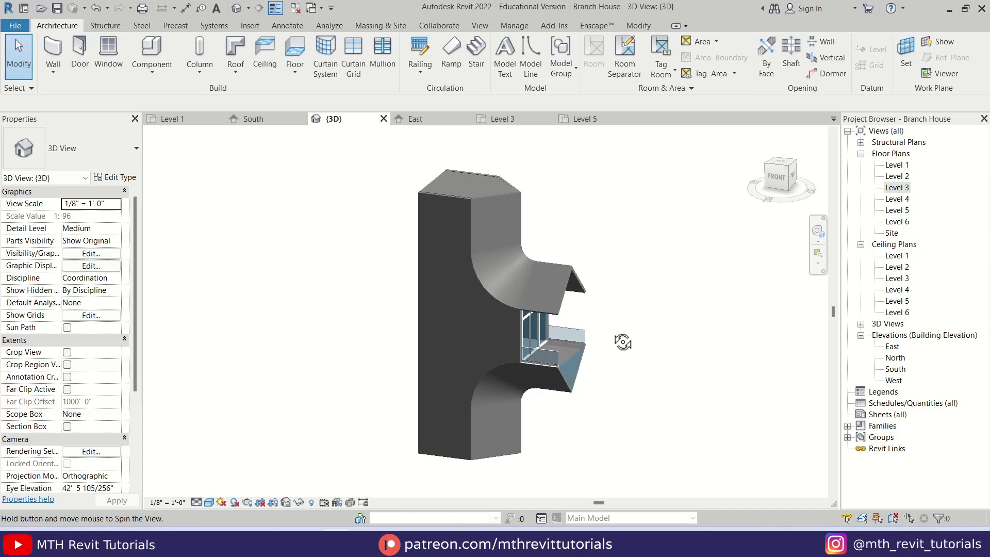
scroll(594, 312, down, 1)
click(572, 338)
middle_drag(535, 325, 597, 402)
scroll(597, 402, up, 3)
key(Escape)
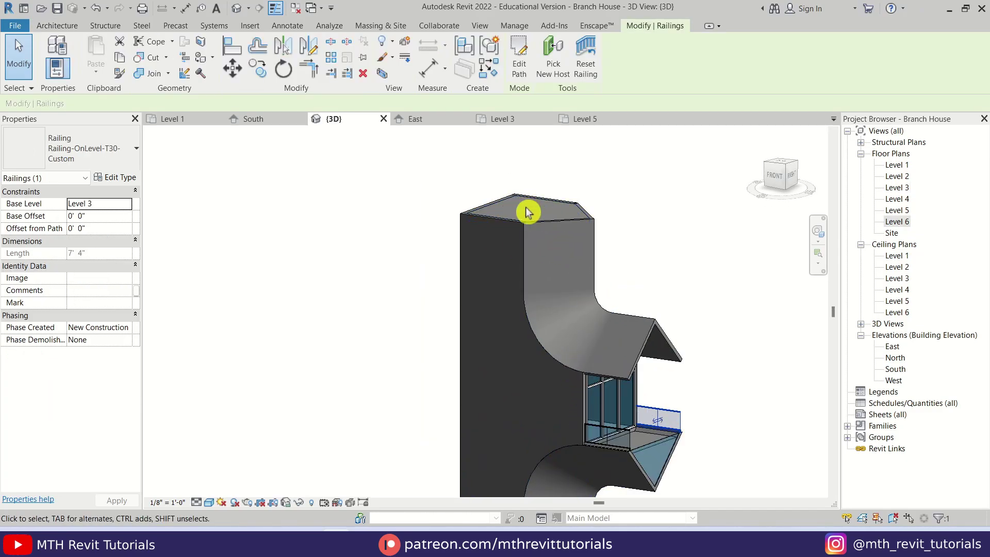
On Level 6, sketch a closed five-sided railing along the middle of the roof edge and give it the balcony's glass railing type.
click(905, 223)
double_click(906, 222)
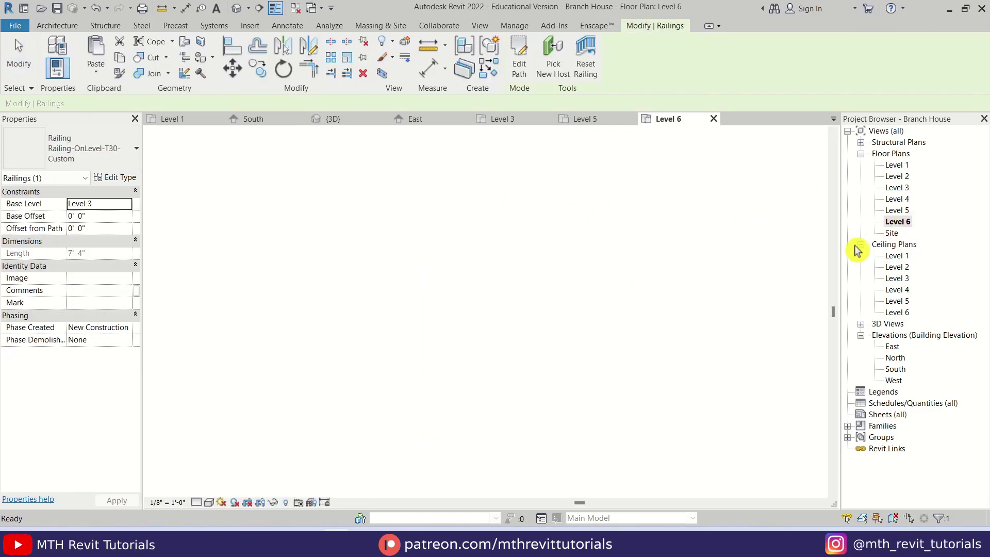
click(57, 25)
click(420, 57)
click(435, 257)
click(597, 257)
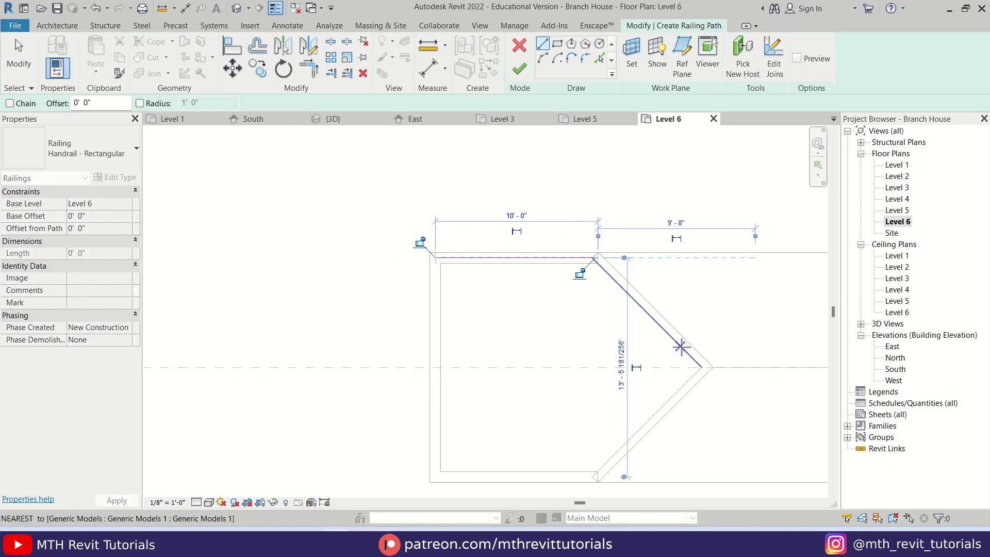
click(706, 368)
click(436, 476)
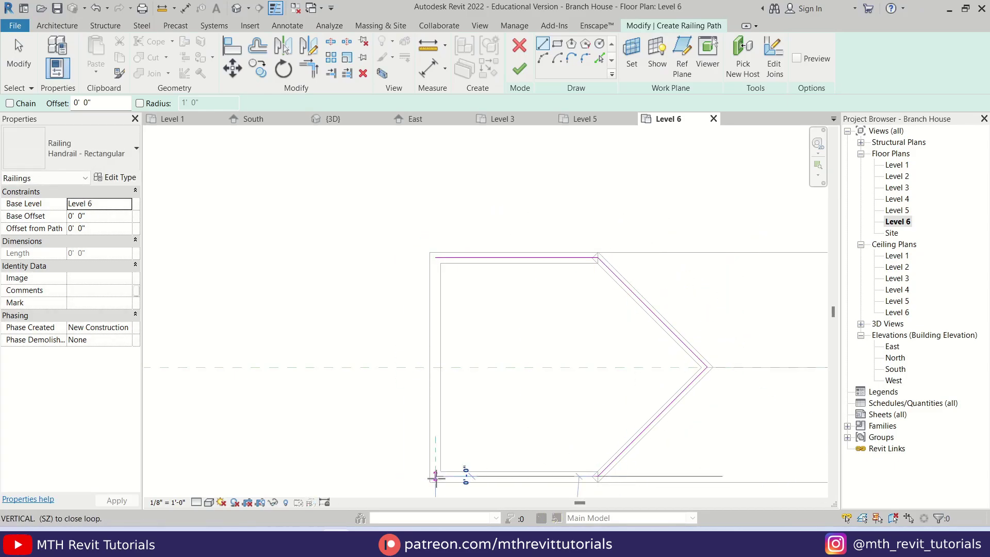
click(436, 257)
click(519, 68)
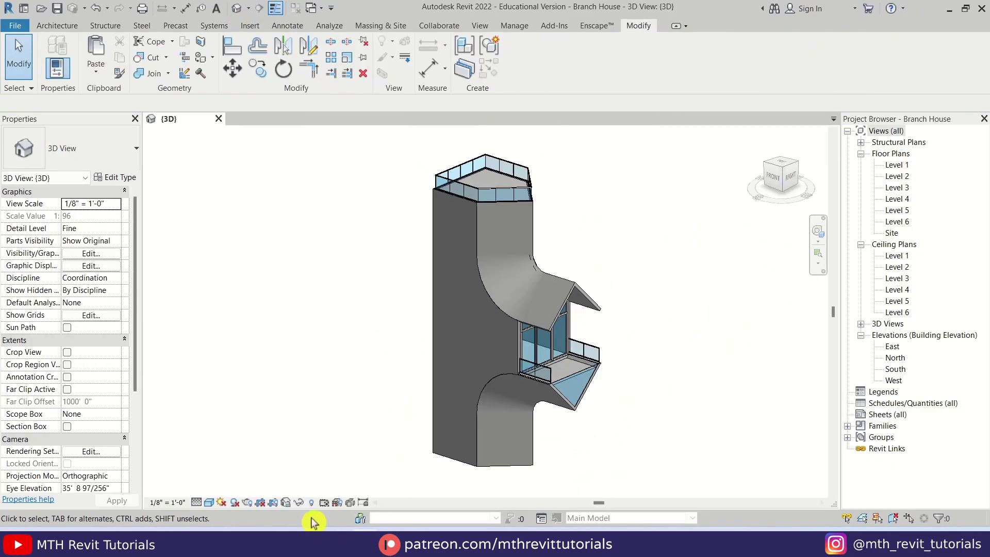
Configure the 3D view's graphics with Fine detail, ambient shadows, and lighting values of sun 78, ambient light 68 and shadows 57.
click(208, 502)
click(278, 425)
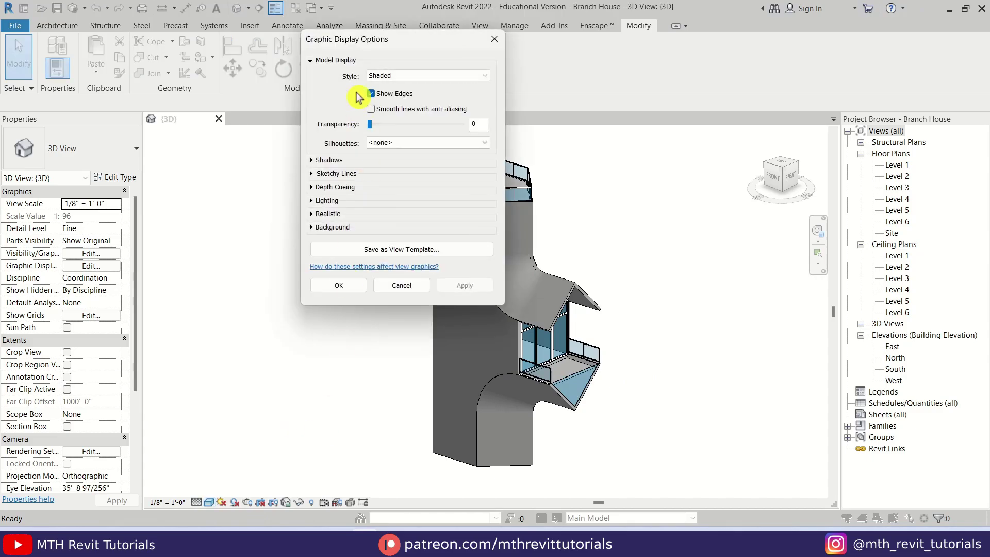
drag(352, 40, 686, 94)
click(652, 217)
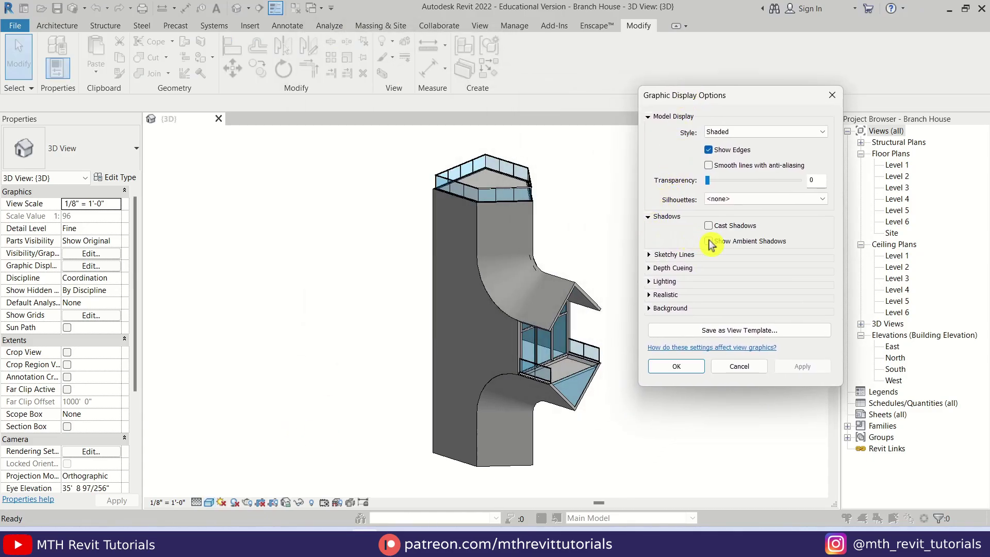
click(649, 282)
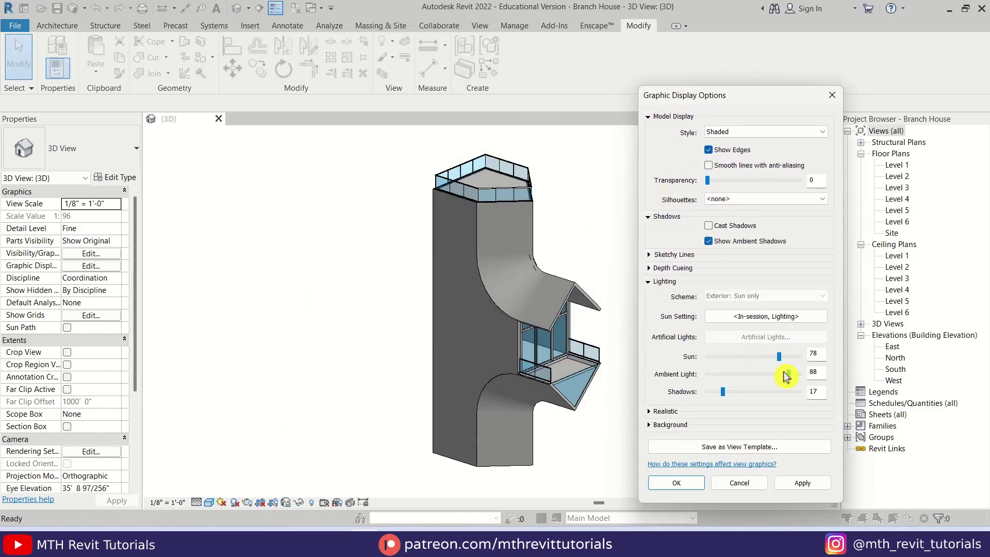
click(794, 483)
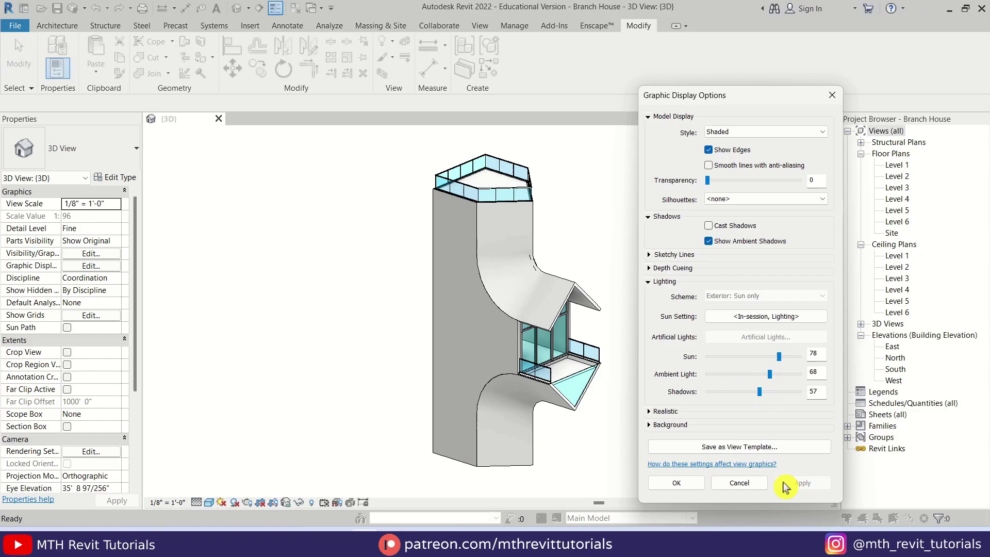
click(676, 483)
scroll(674, 409, up, 1)
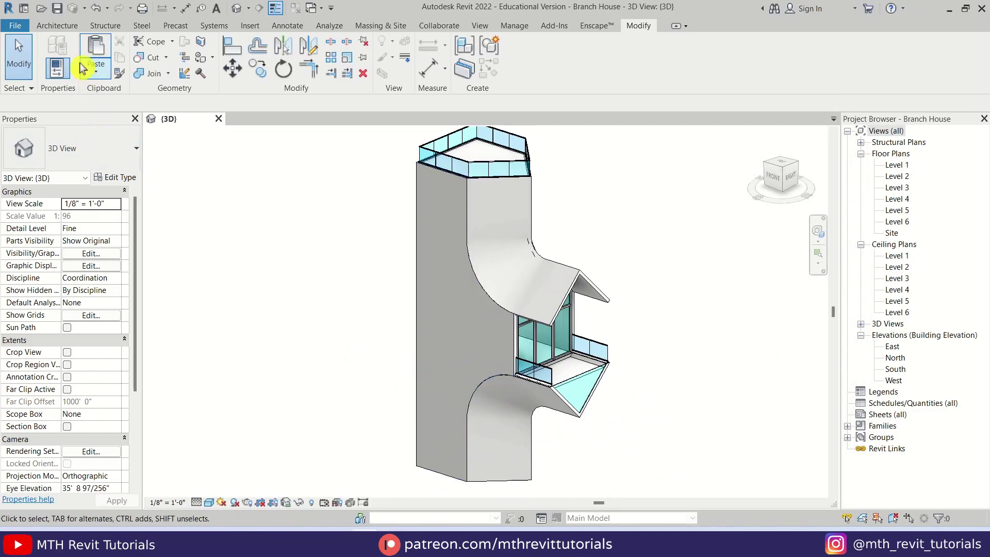
Place a Single-Flush 36" x 84" door at ground level in the tower's front wall.
click(57, 26)
click(78, 52)
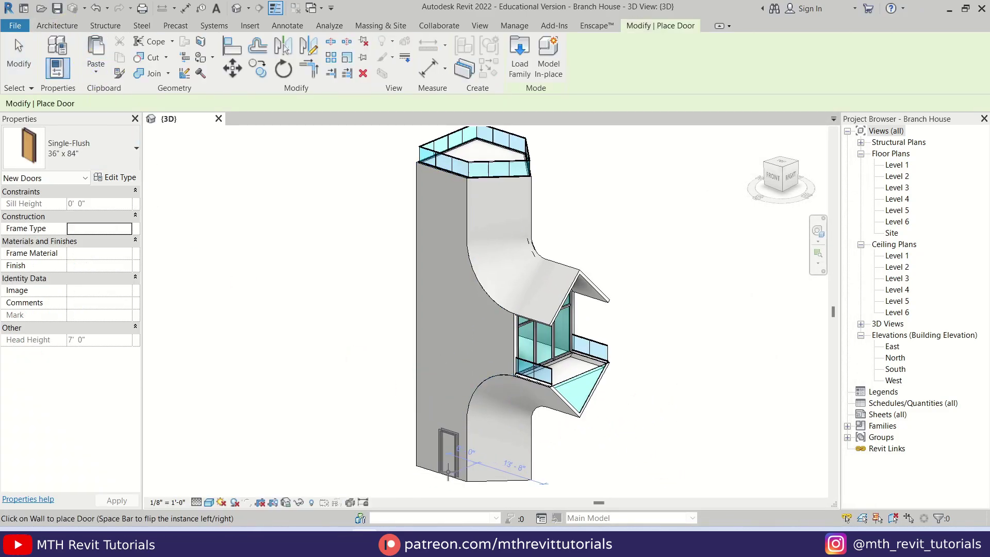
key(Escape)
key(Escape)
shift+middle_drag(500, 401, 645, 437)
scroll(465, 447, up, 5)
scroll(492, 438, down, 5)
Open the East elevation, tile it beside the 3D view, and inspect the finished house in both.
double_click(893, 346)
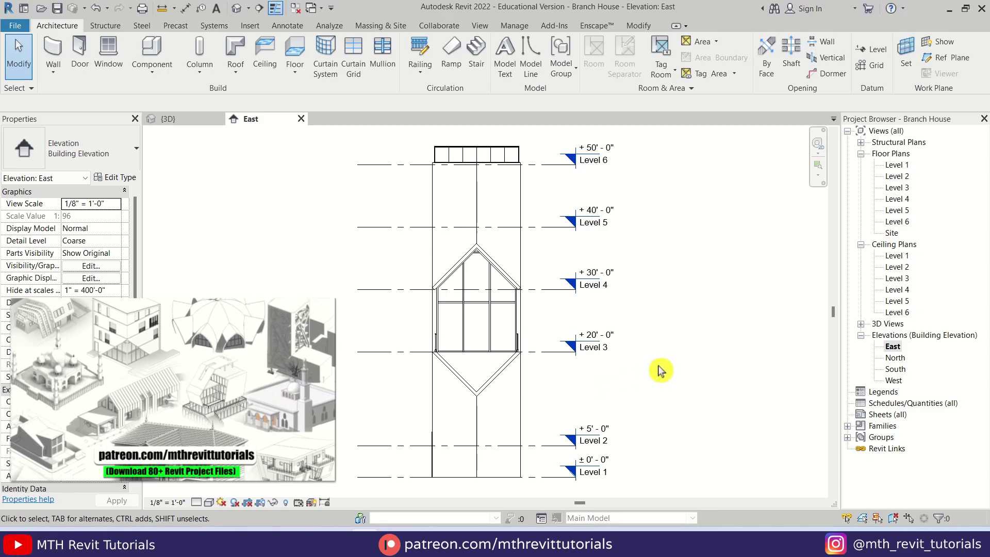
key(w)
key(t)
middle_drag(454, 351, 283, 343)
click(606, 339)
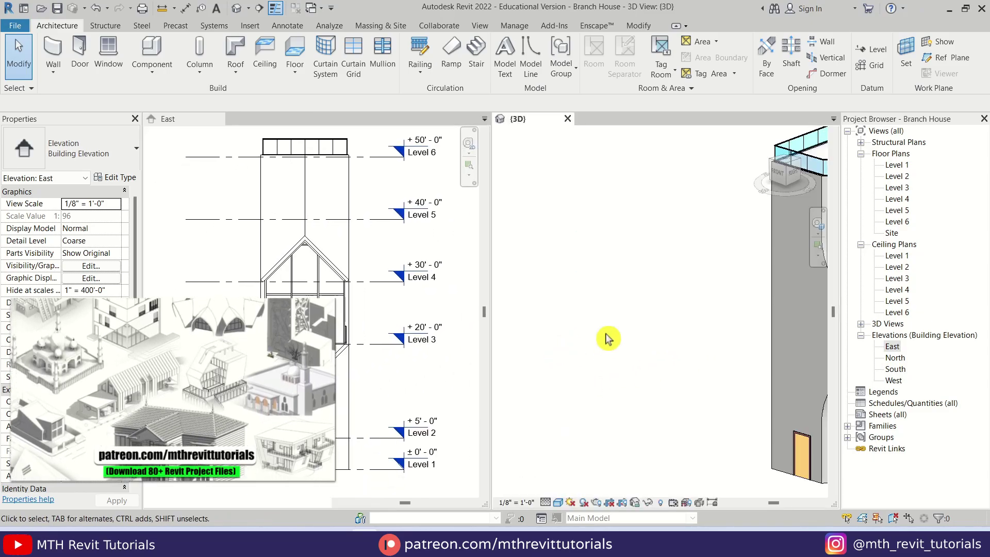
scroll(607, 338, down, 2)
middle_drag(735, 357, 665, 388)
scroll(657, 346, up, 2)
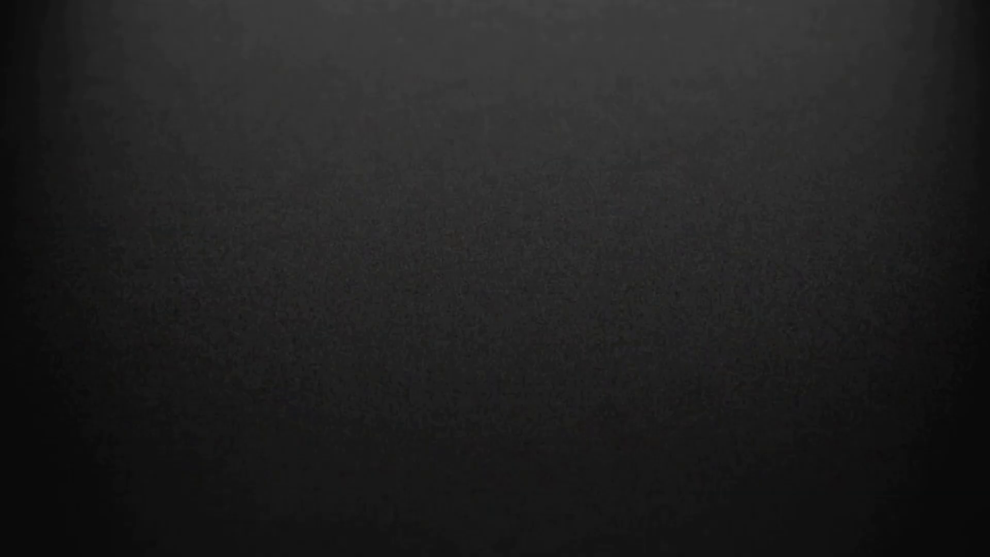